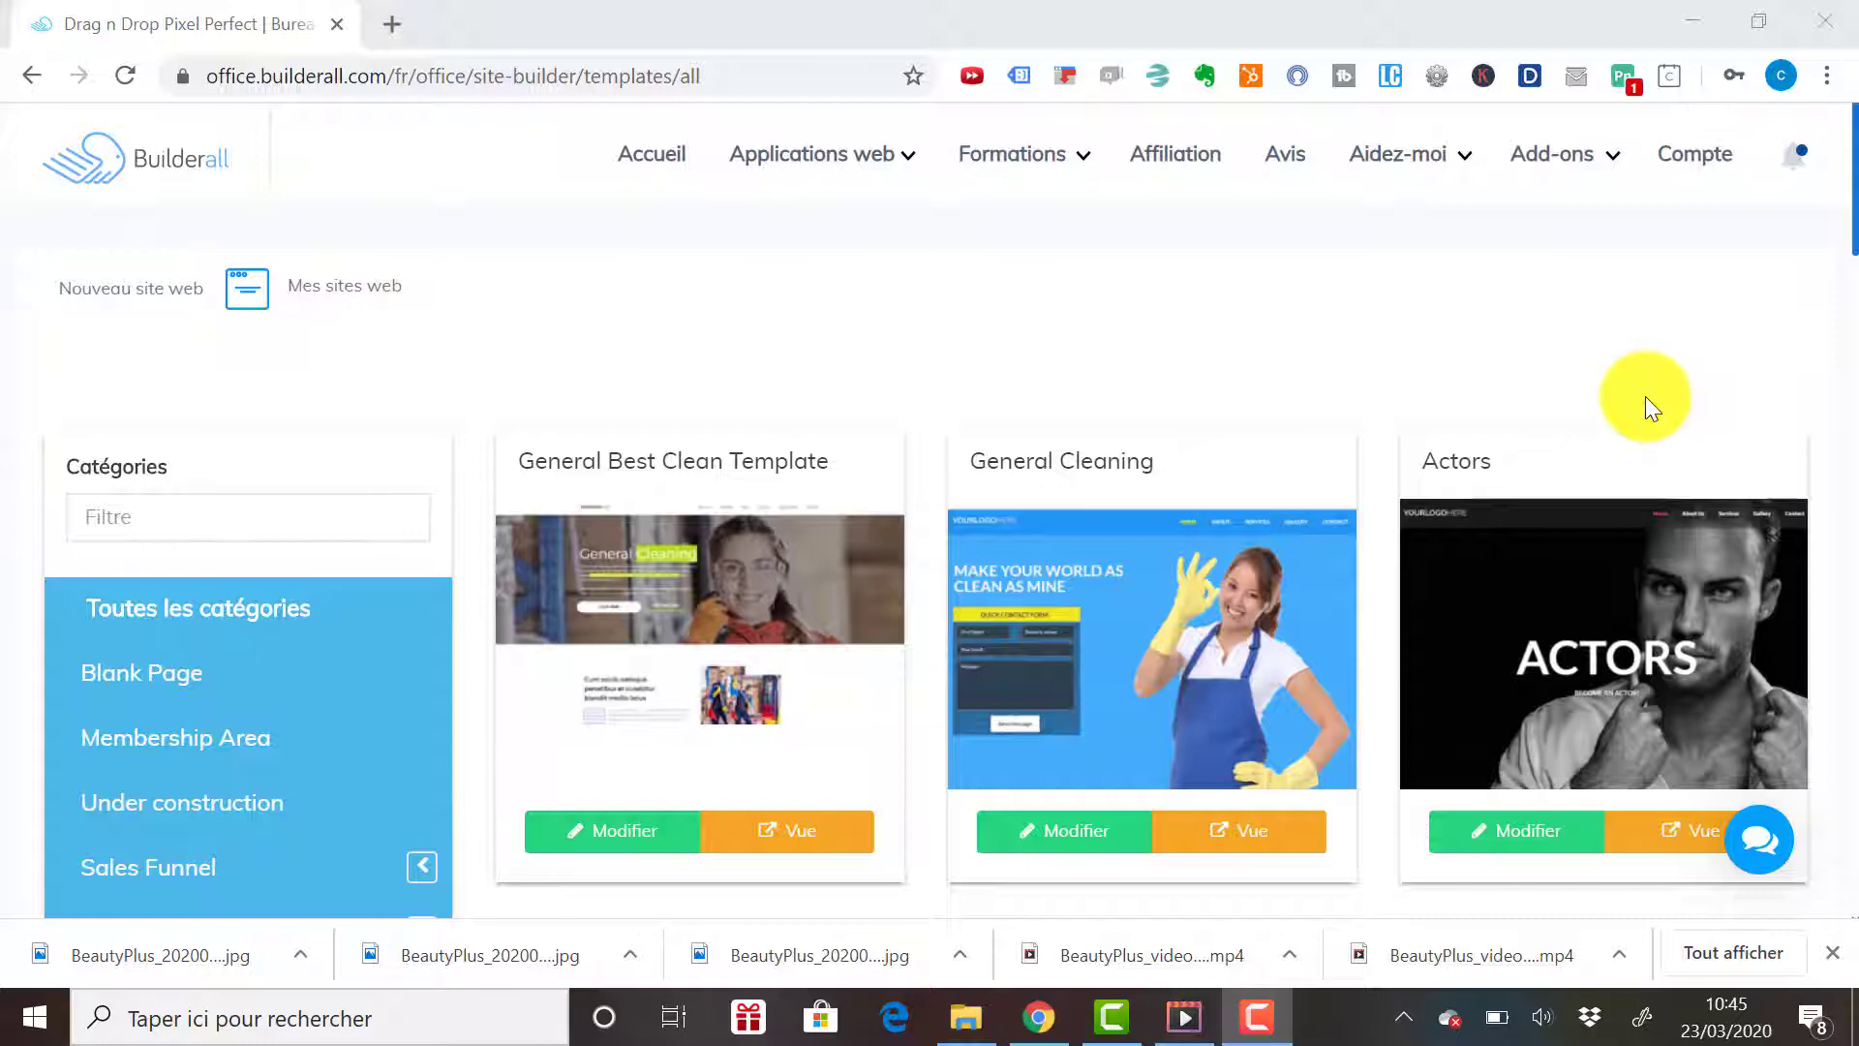
# - Find the petlover template in the template gallery and preview its home page
pyautogui.moveTo(1855, 254); pyautogui.dragTo(1855, 915)
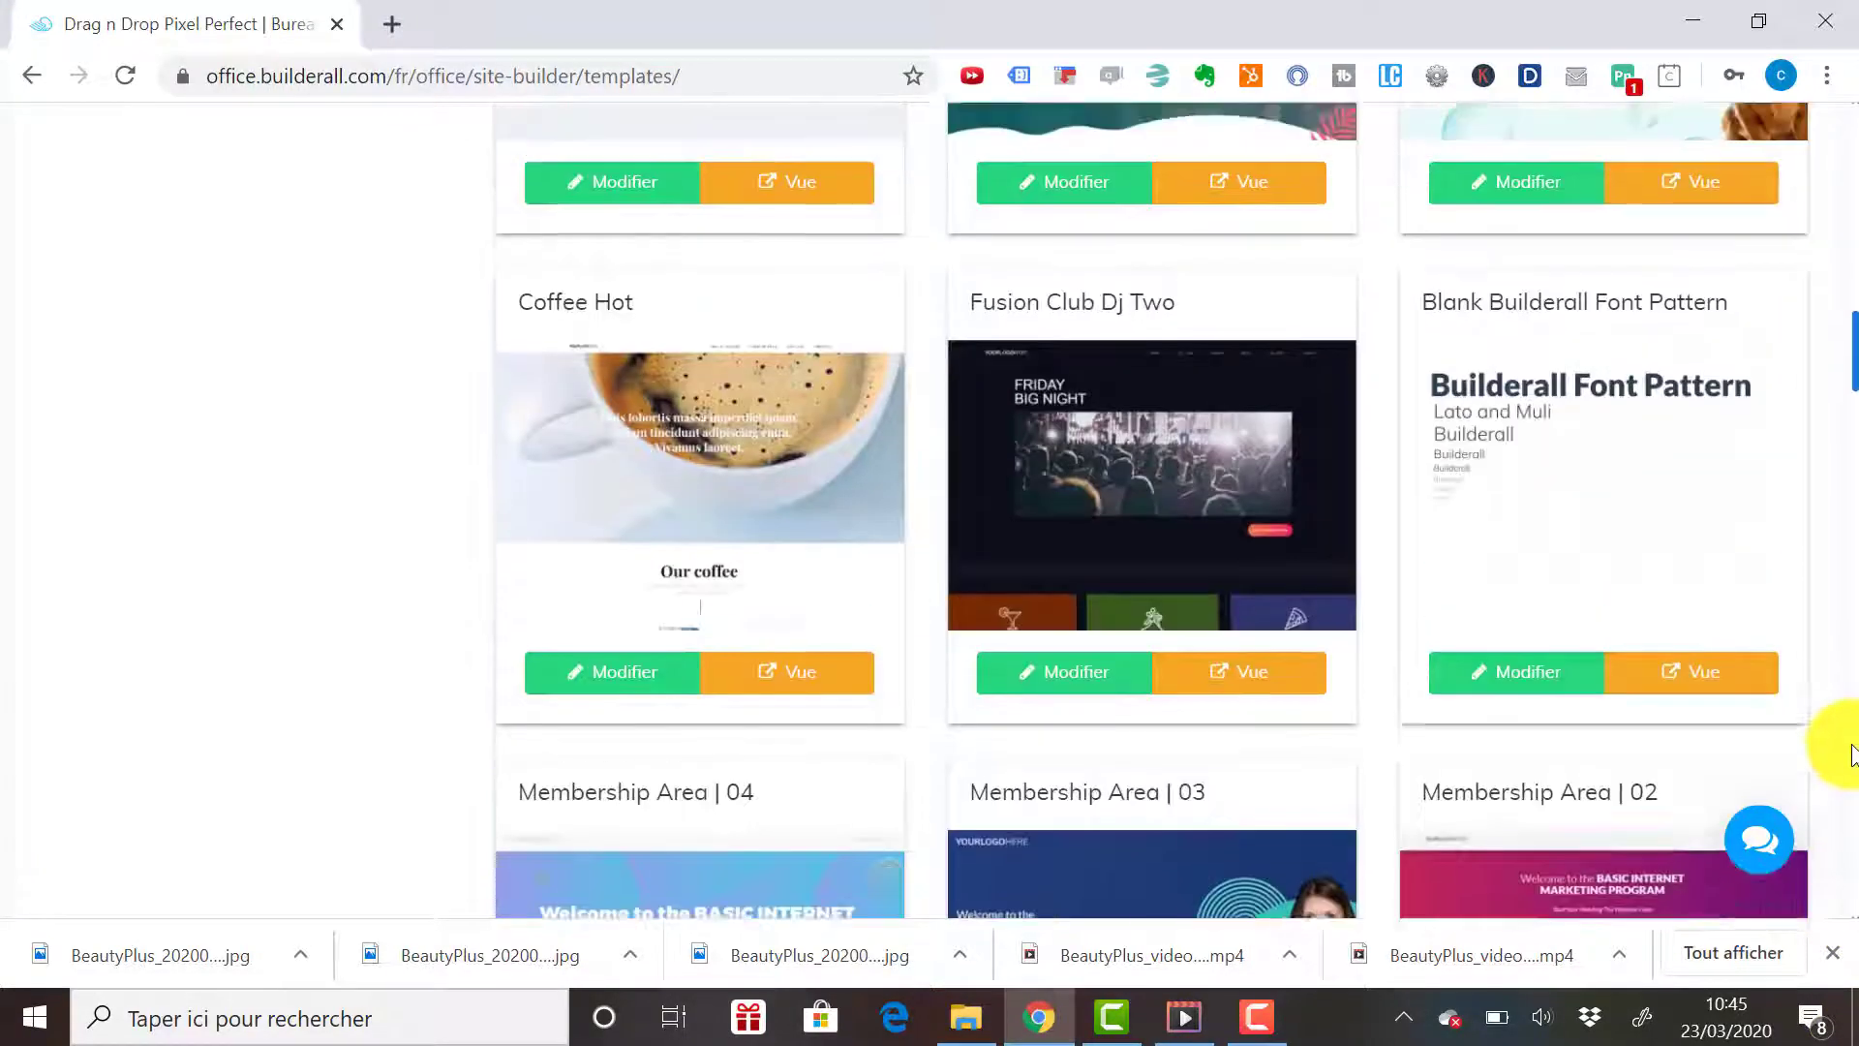
pyautogui.moveTo(1852, 755); pyautogui.dragTo(1851, 699)
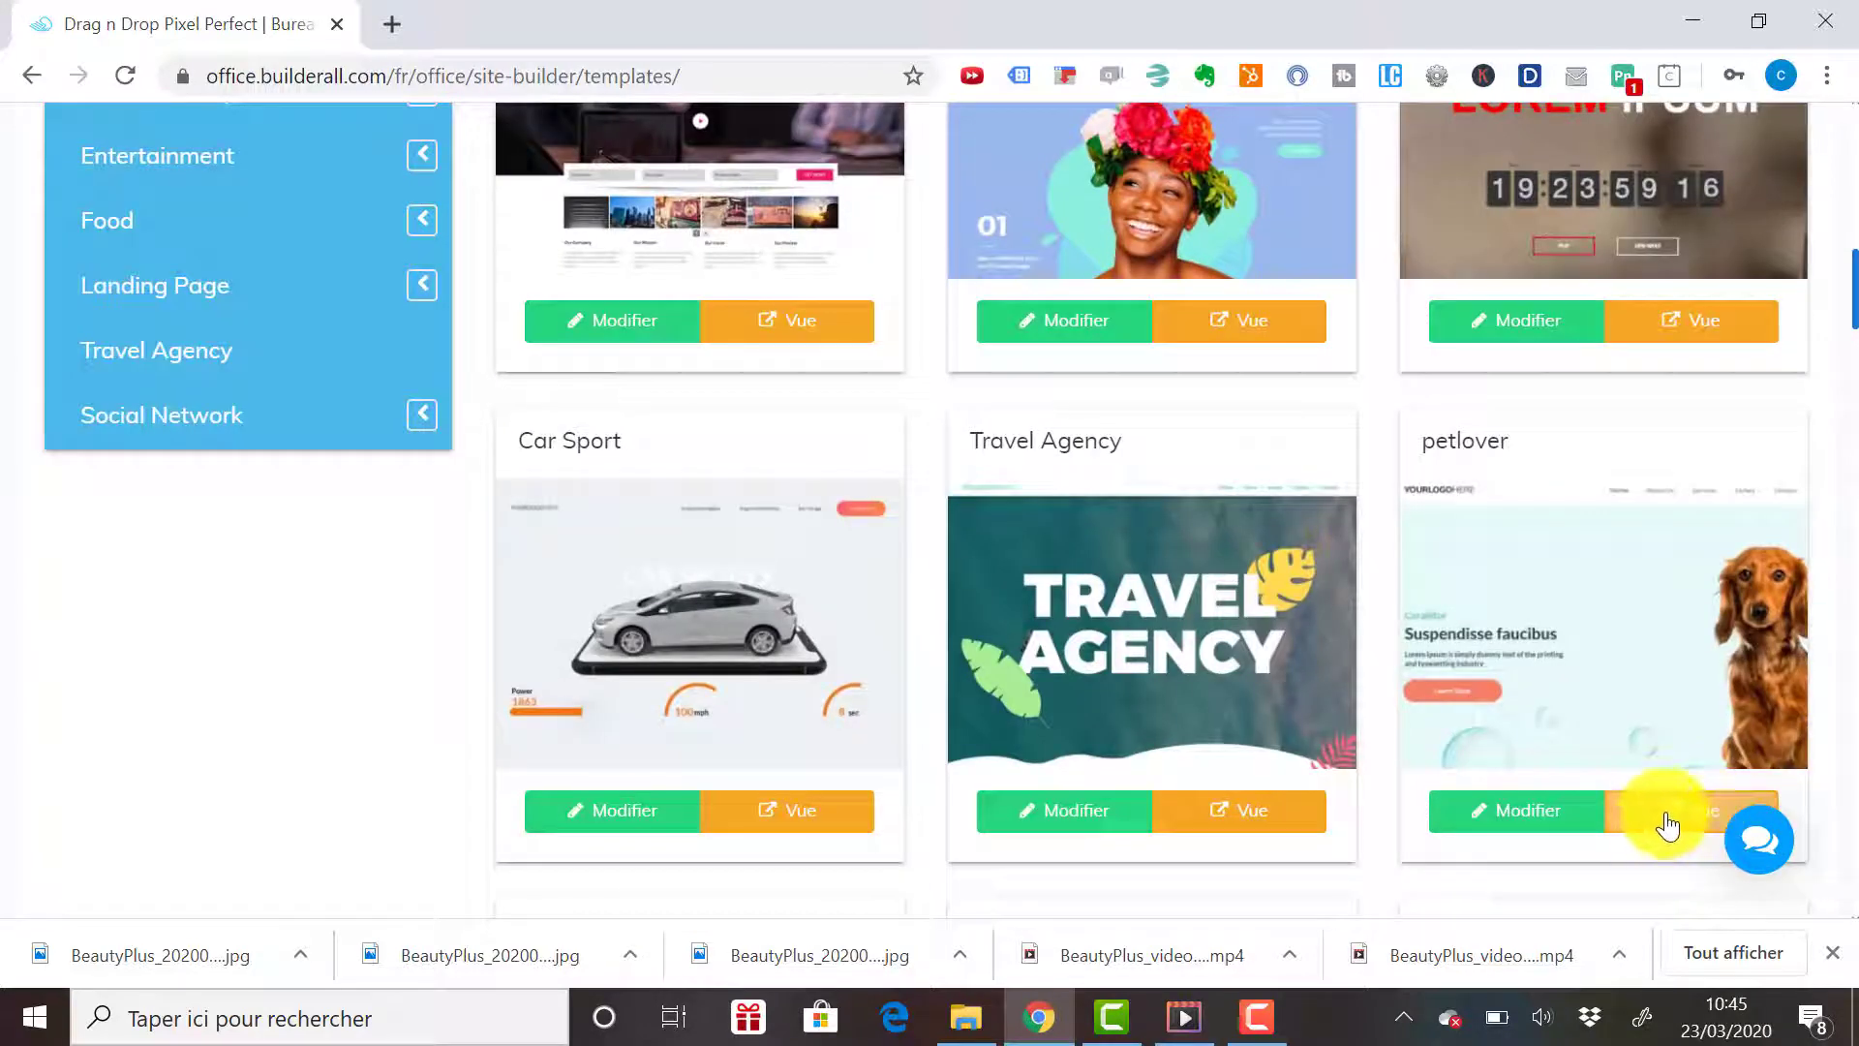
pyautogui.click(1692, 823)
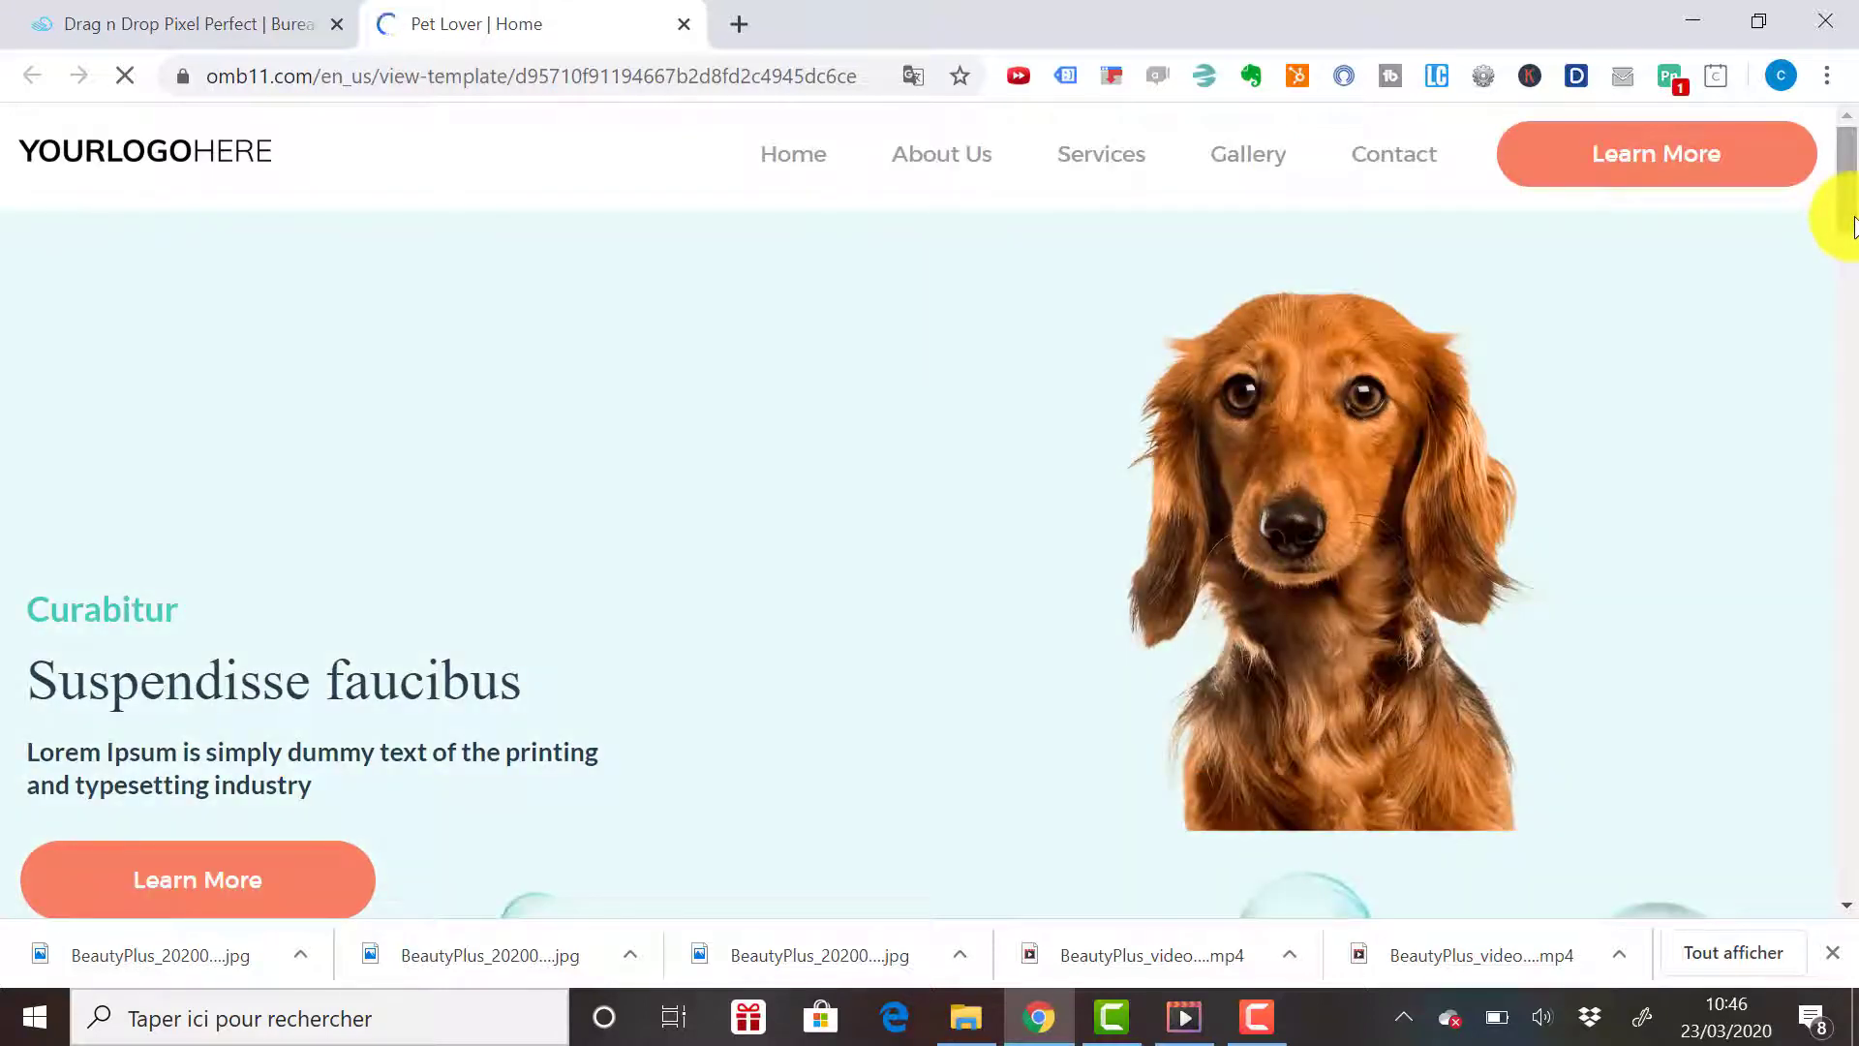
pyautogui.scroll(-3, 1852, 233)
pyautogui.moveTo(1855, 272); pyautogui.dragTo(1851, 218)
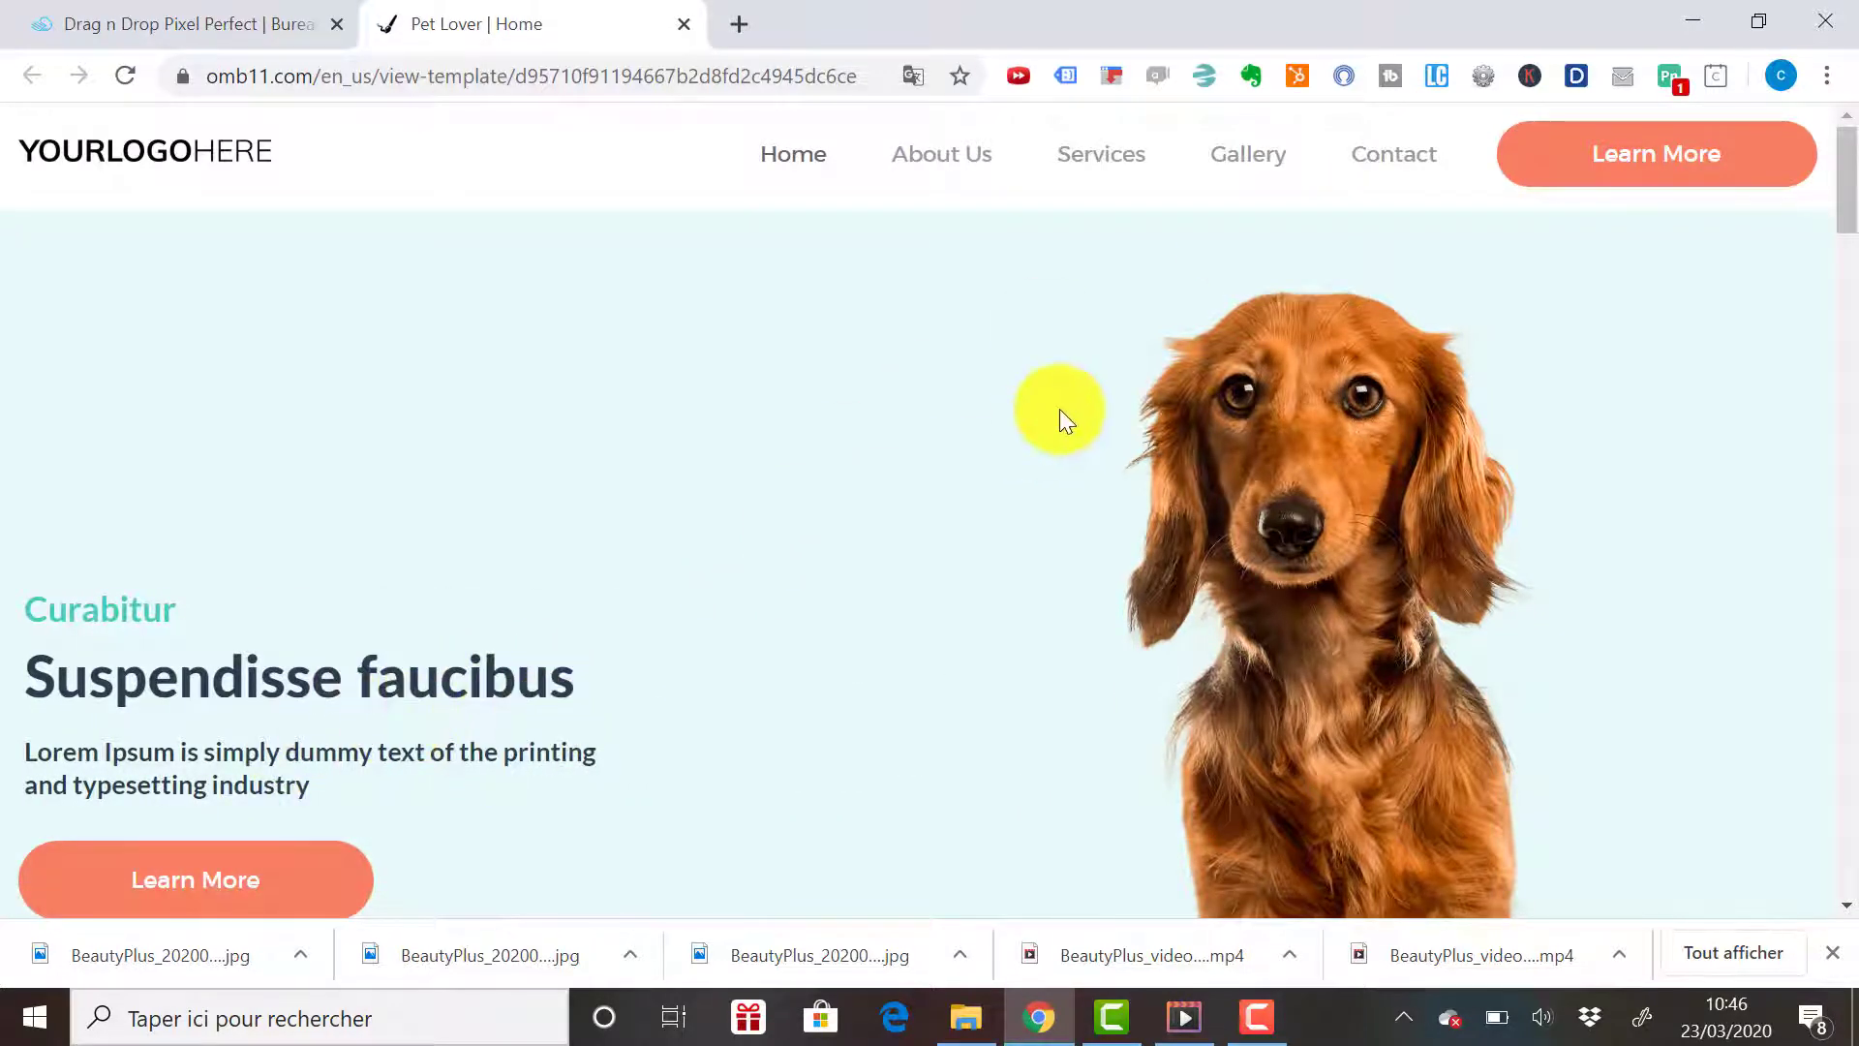
pyautogui.click(923, 155)
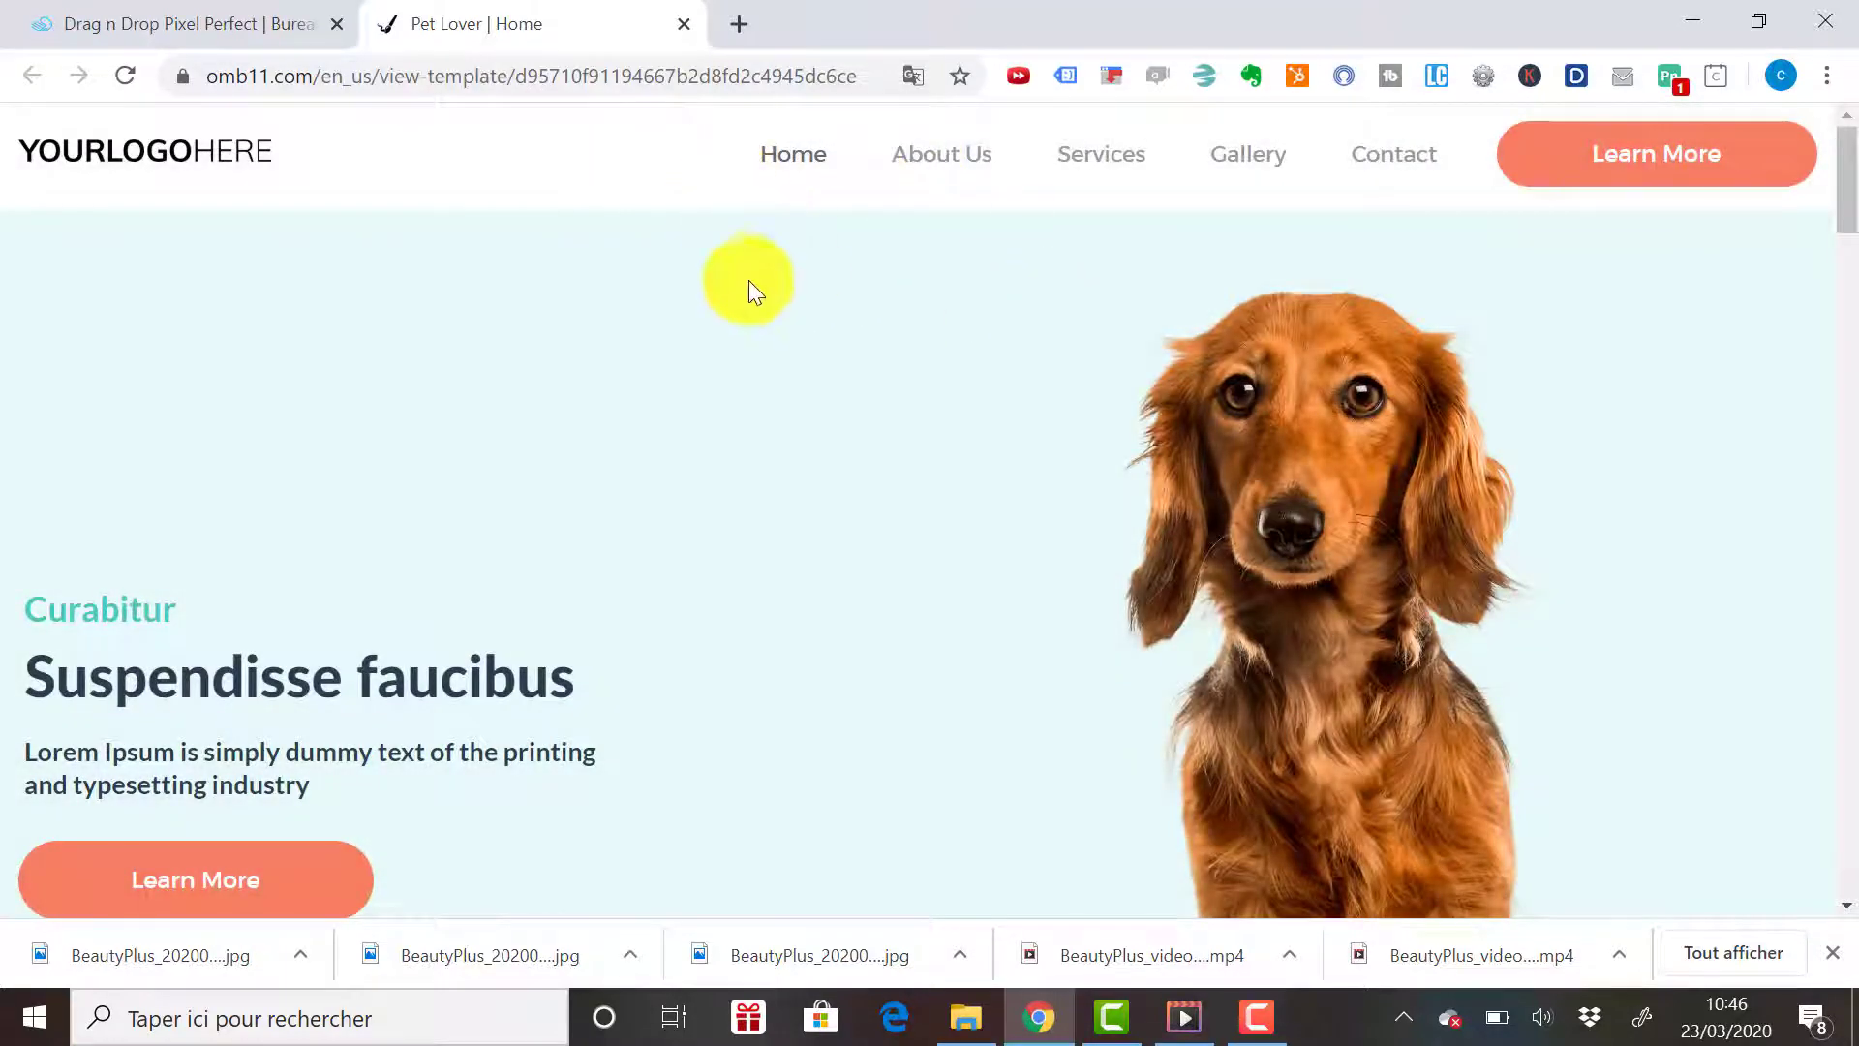
# - Open the petlover template for modification in the site editor and look through its home page sections
pyautogui.click(217, 27)
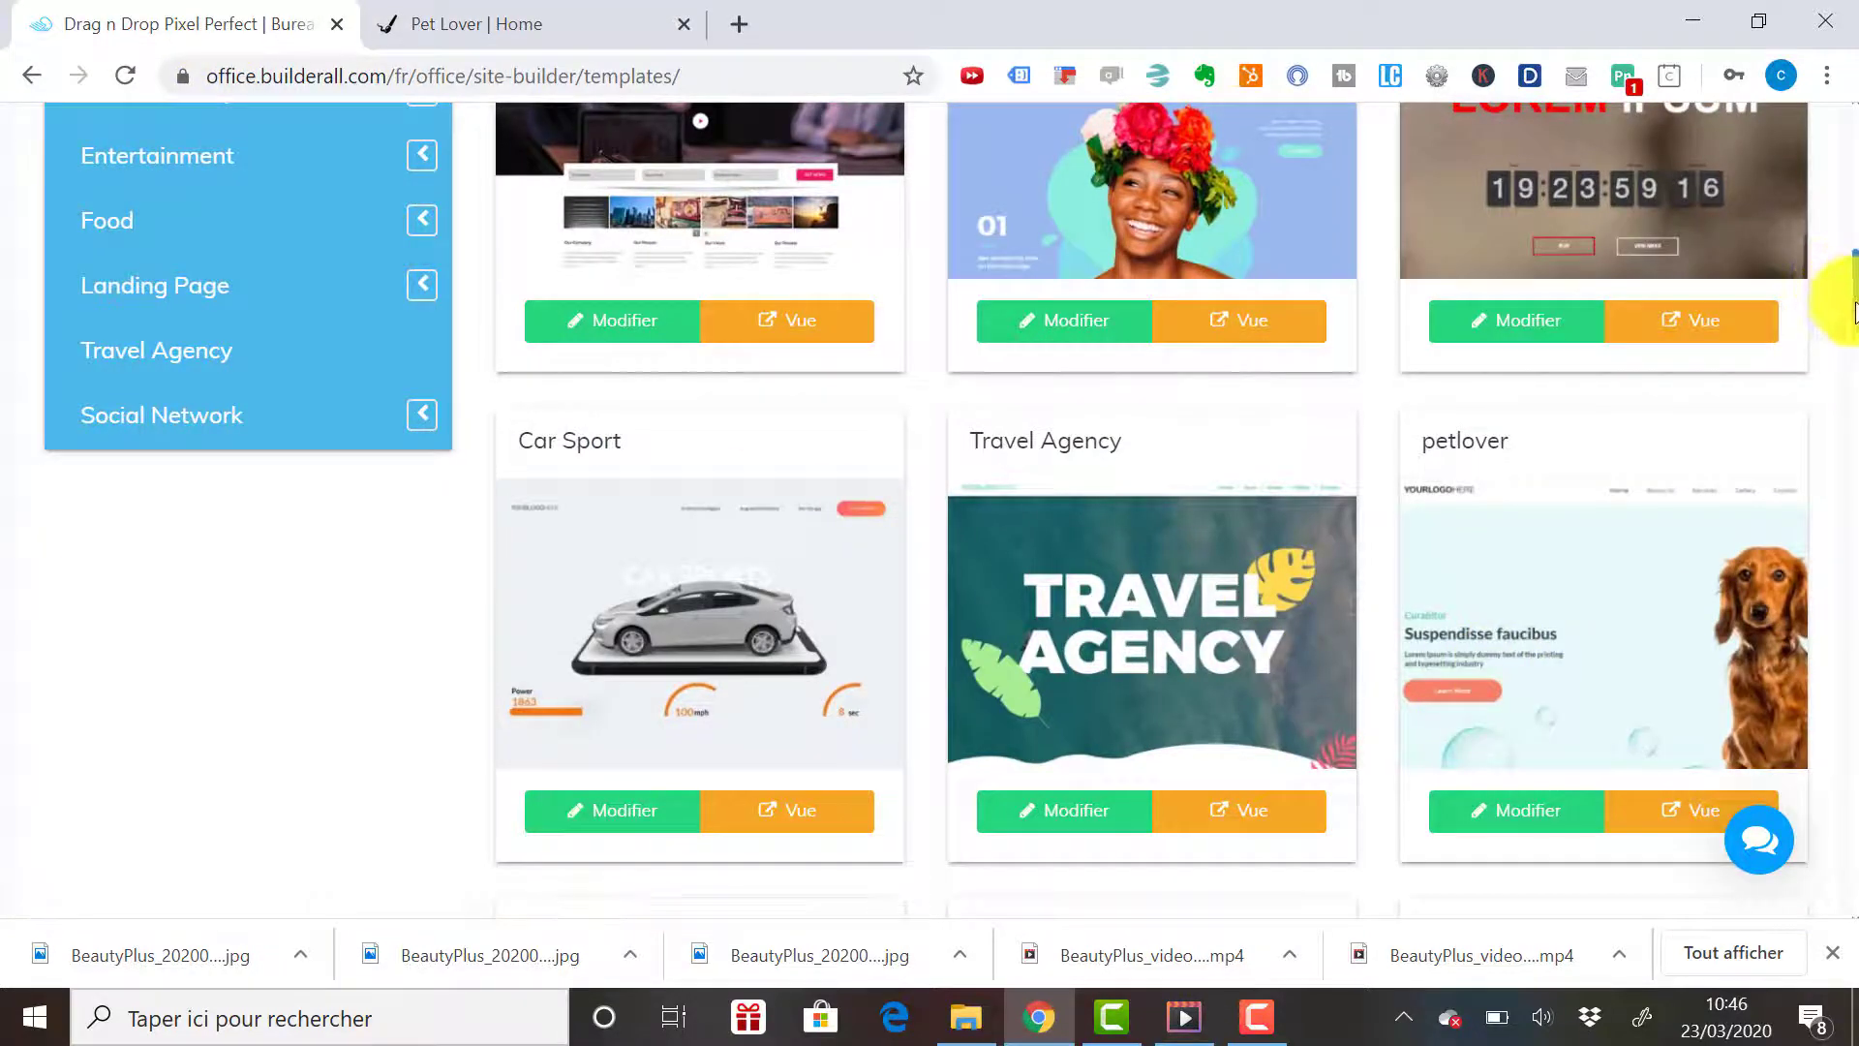
pyautogui.click(1556, 818)
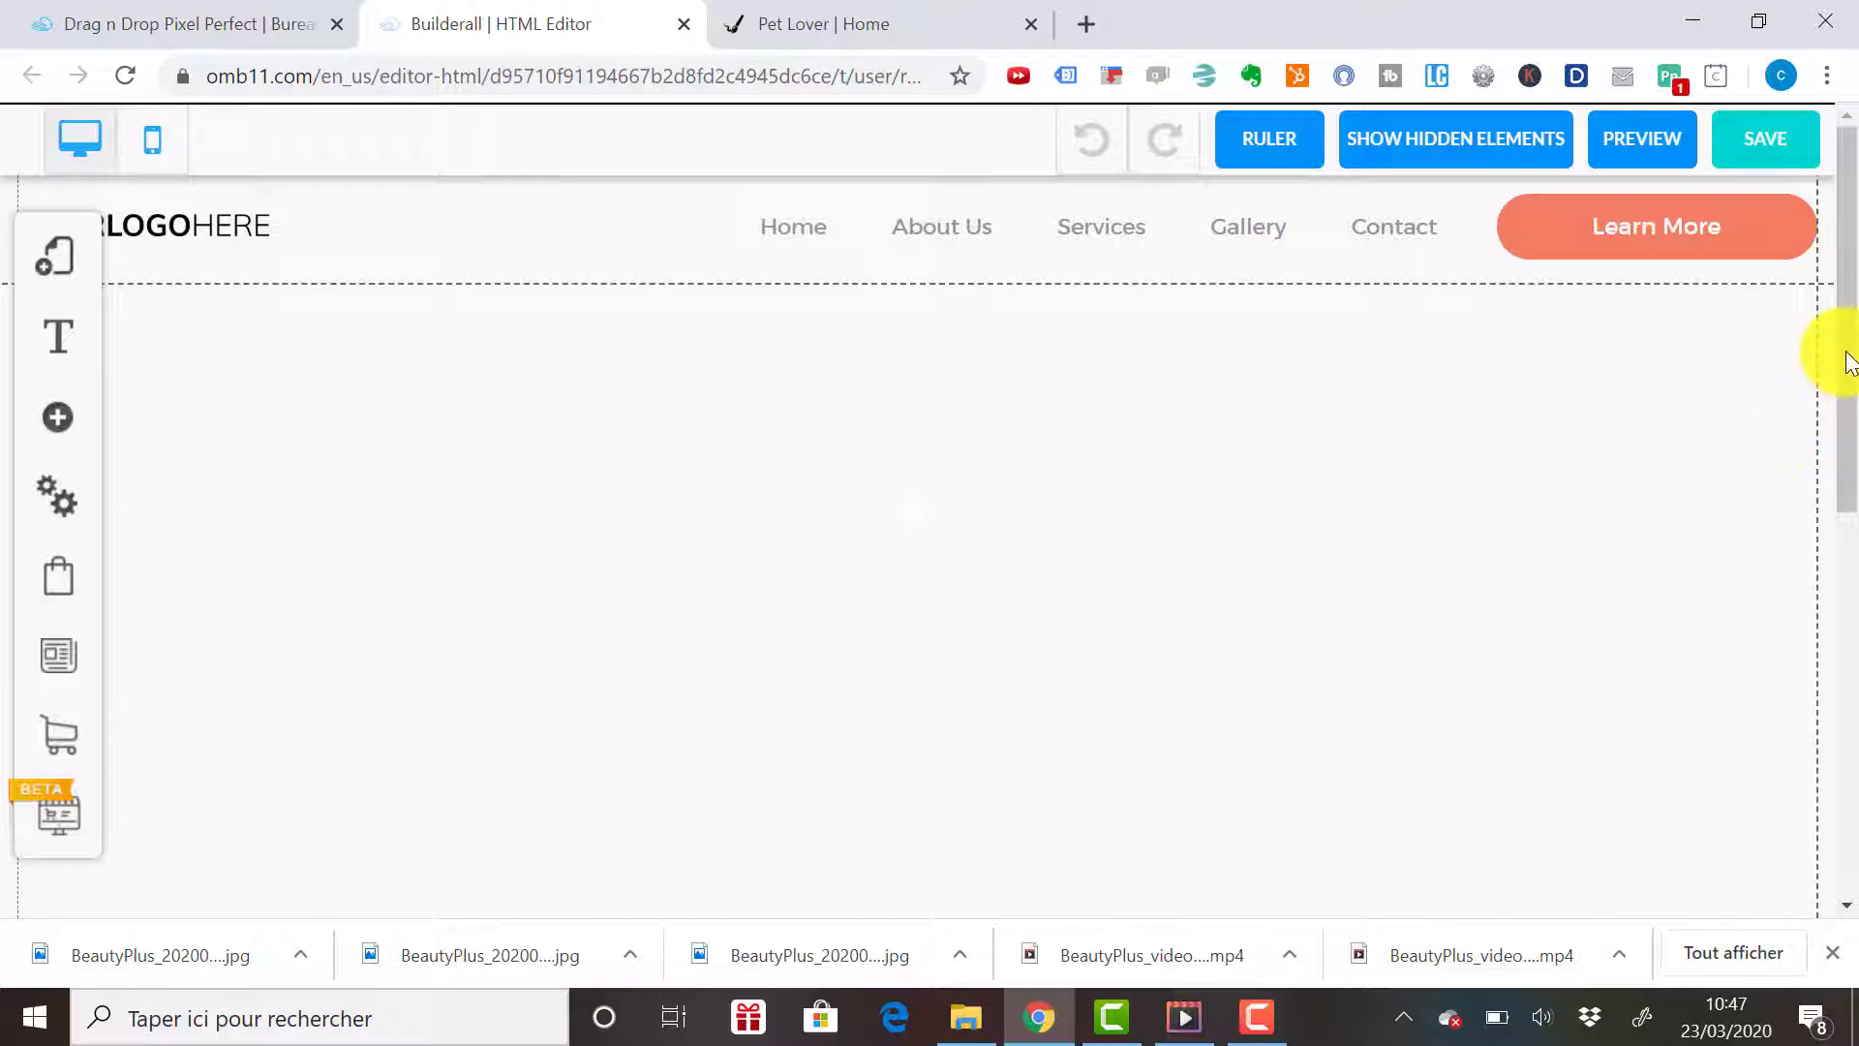
pyautogui.scroll(-15, 1840, 397)
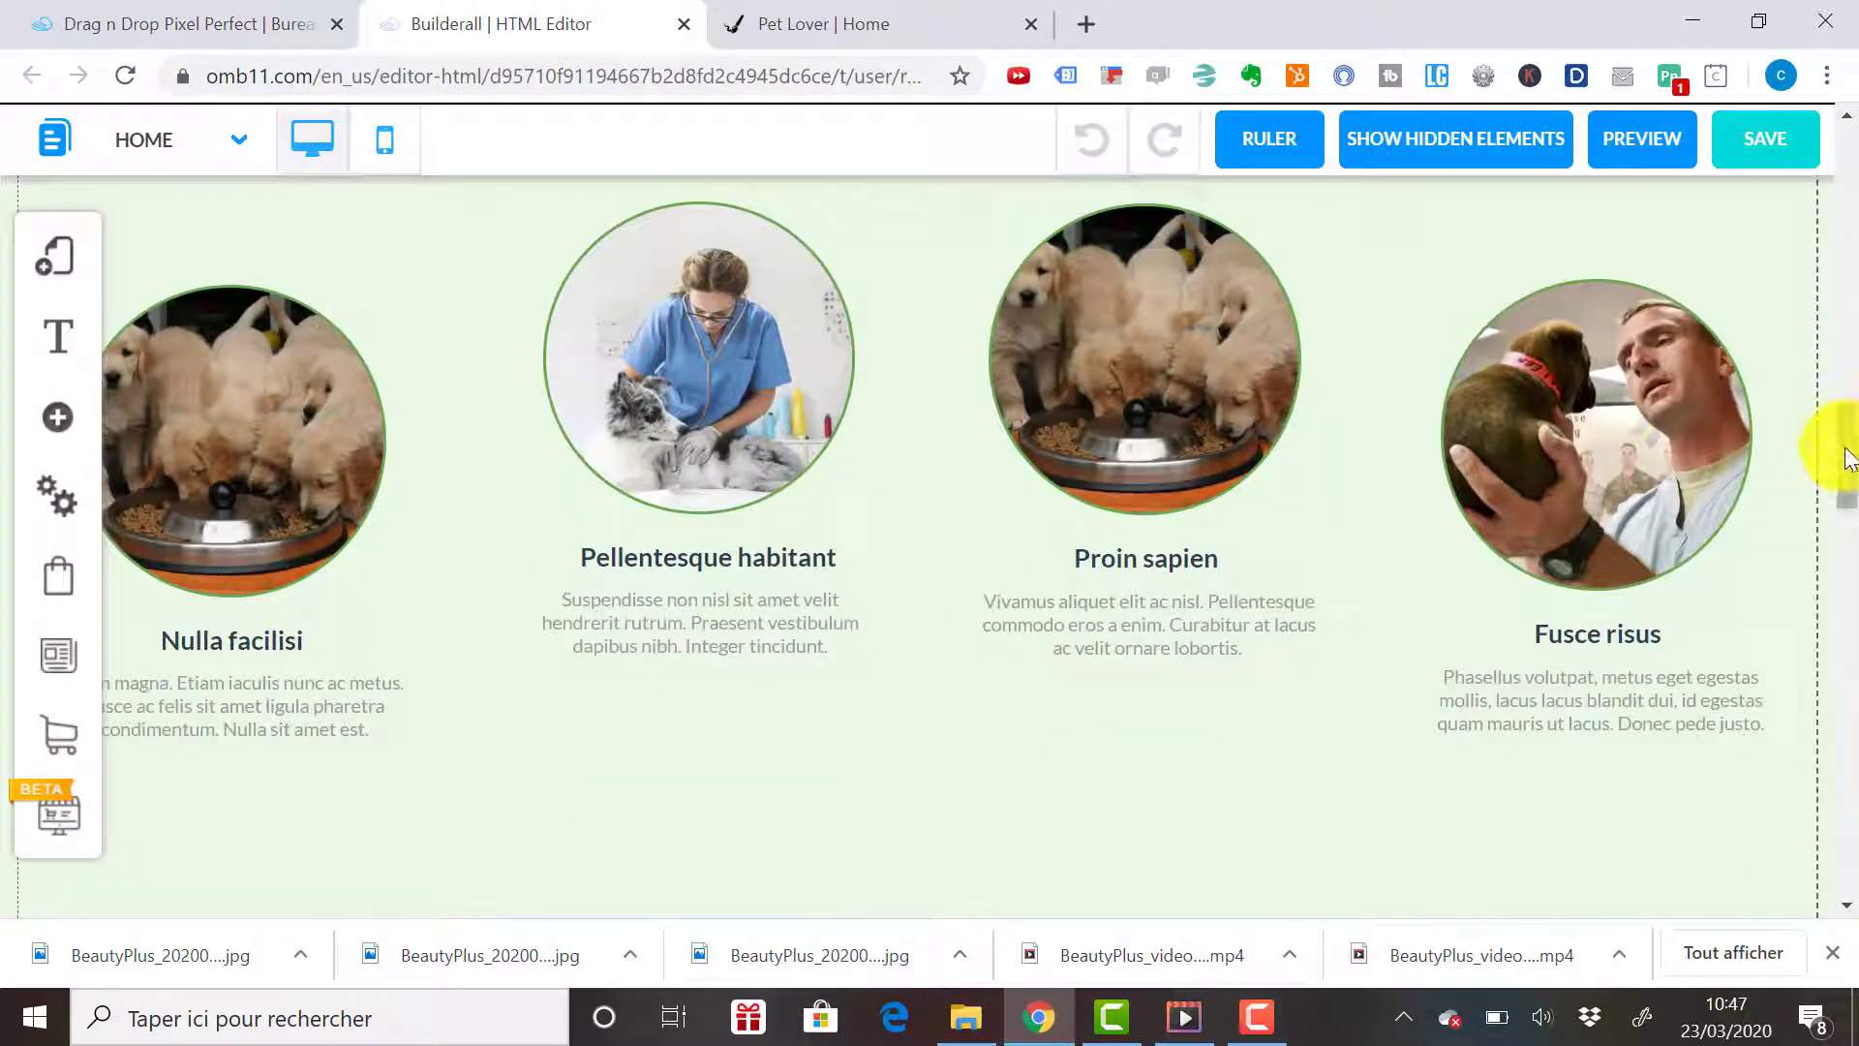
pyautogui.scroll(10, 1838, 397)
pyautogui.scroll(6, 1826, 271)
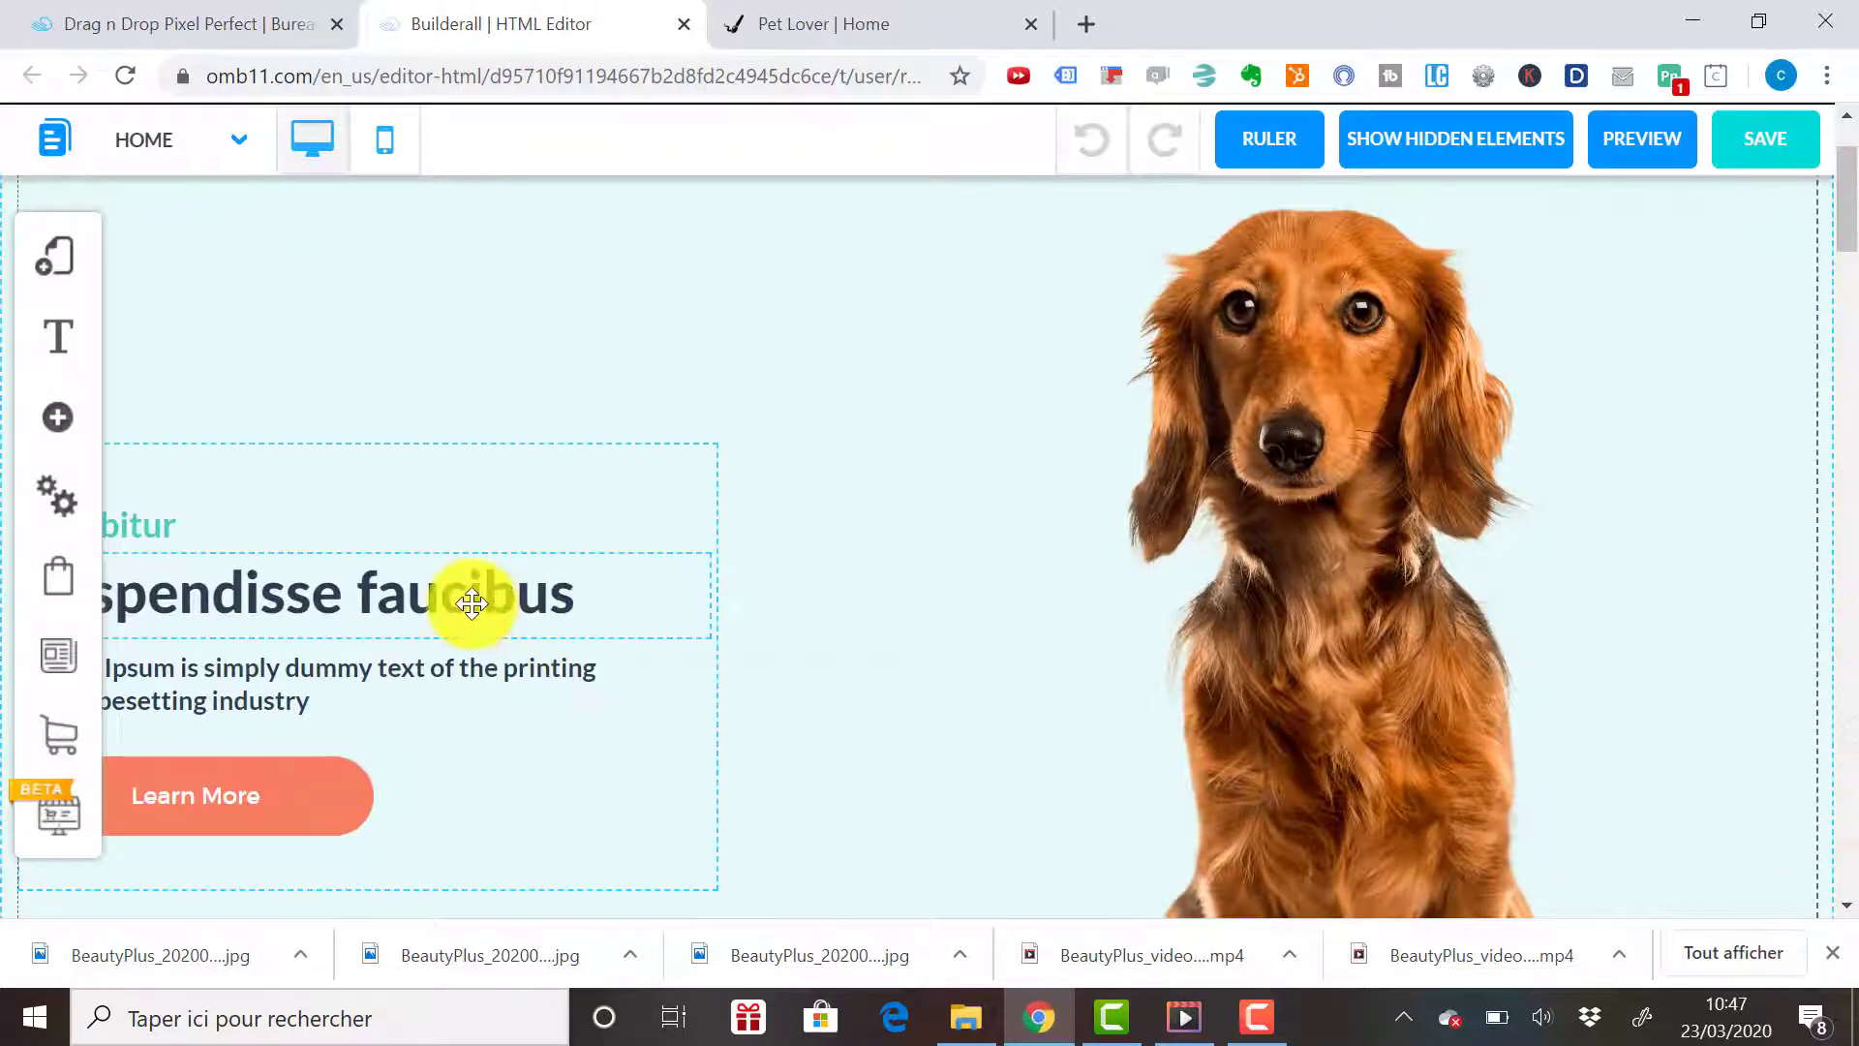
# - Look at the text-shadow options of the "Suspendisse faucibus" heading and close them without applying anything
pyautogui.doubleClick(471, 604)
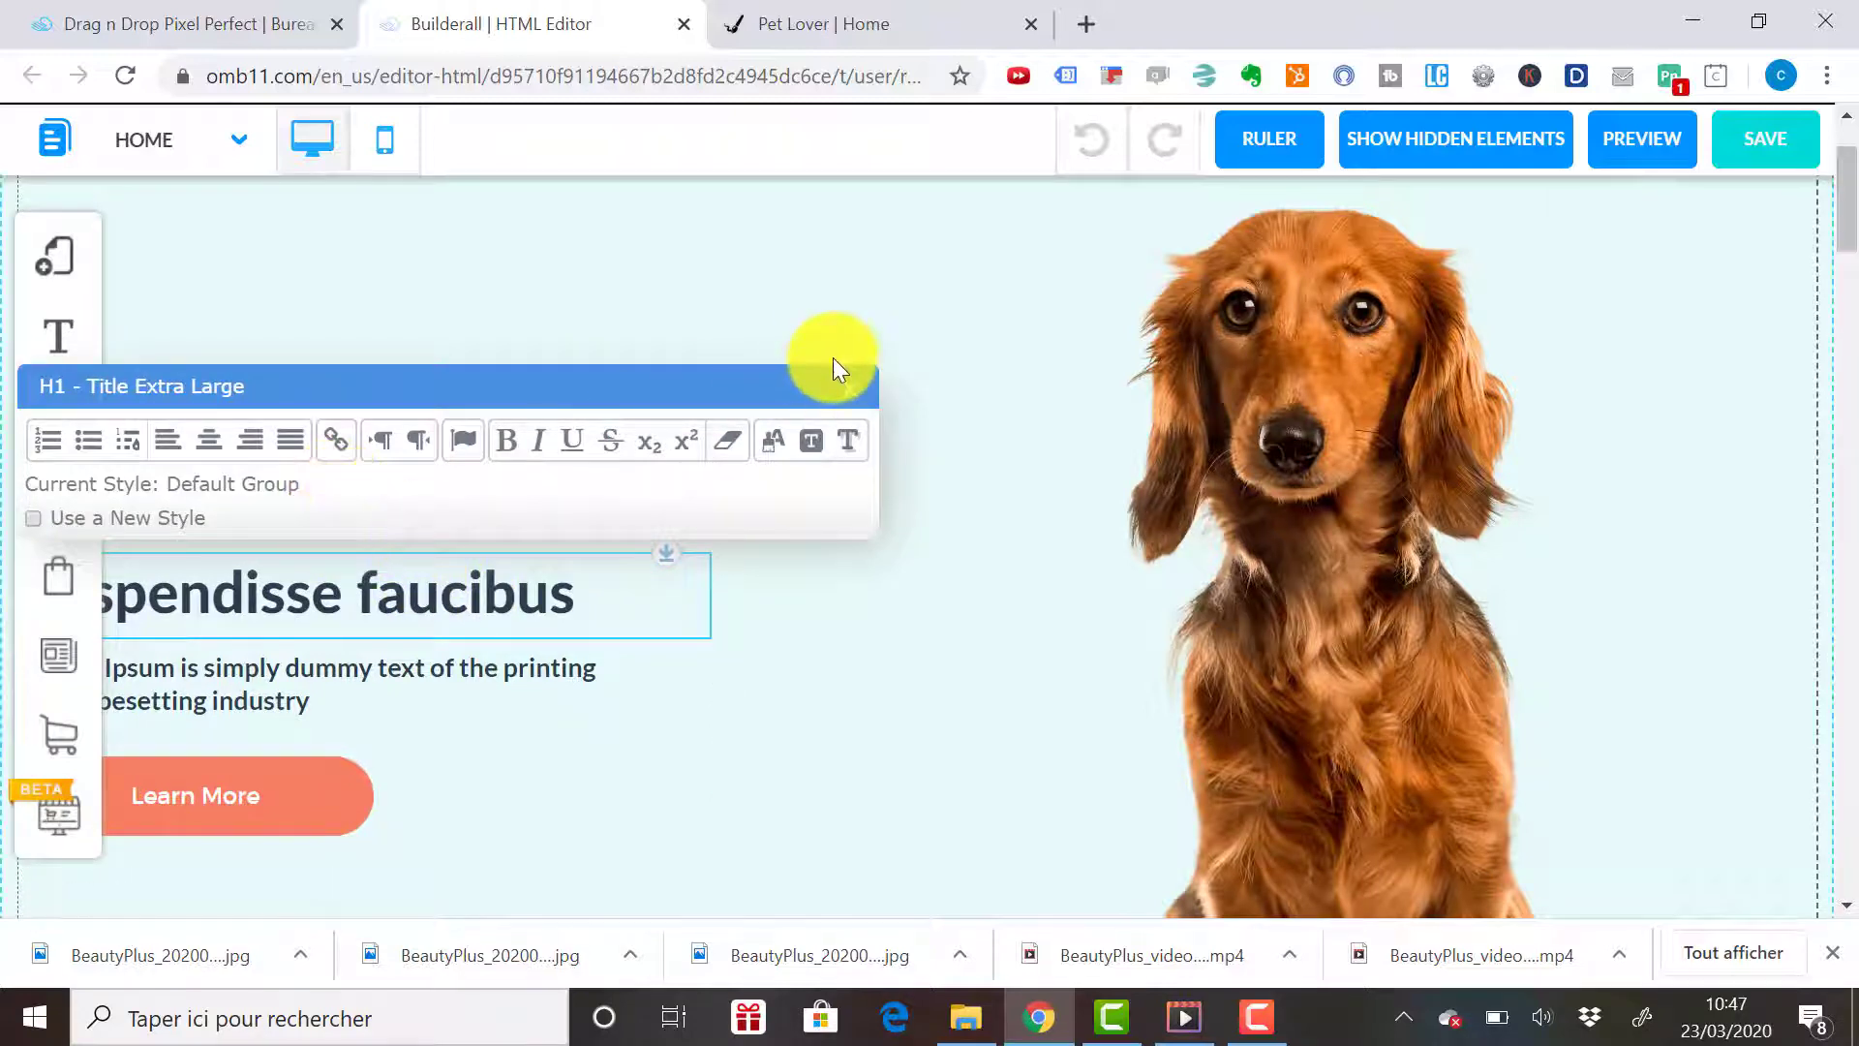
pyautogui.click(849, 444)
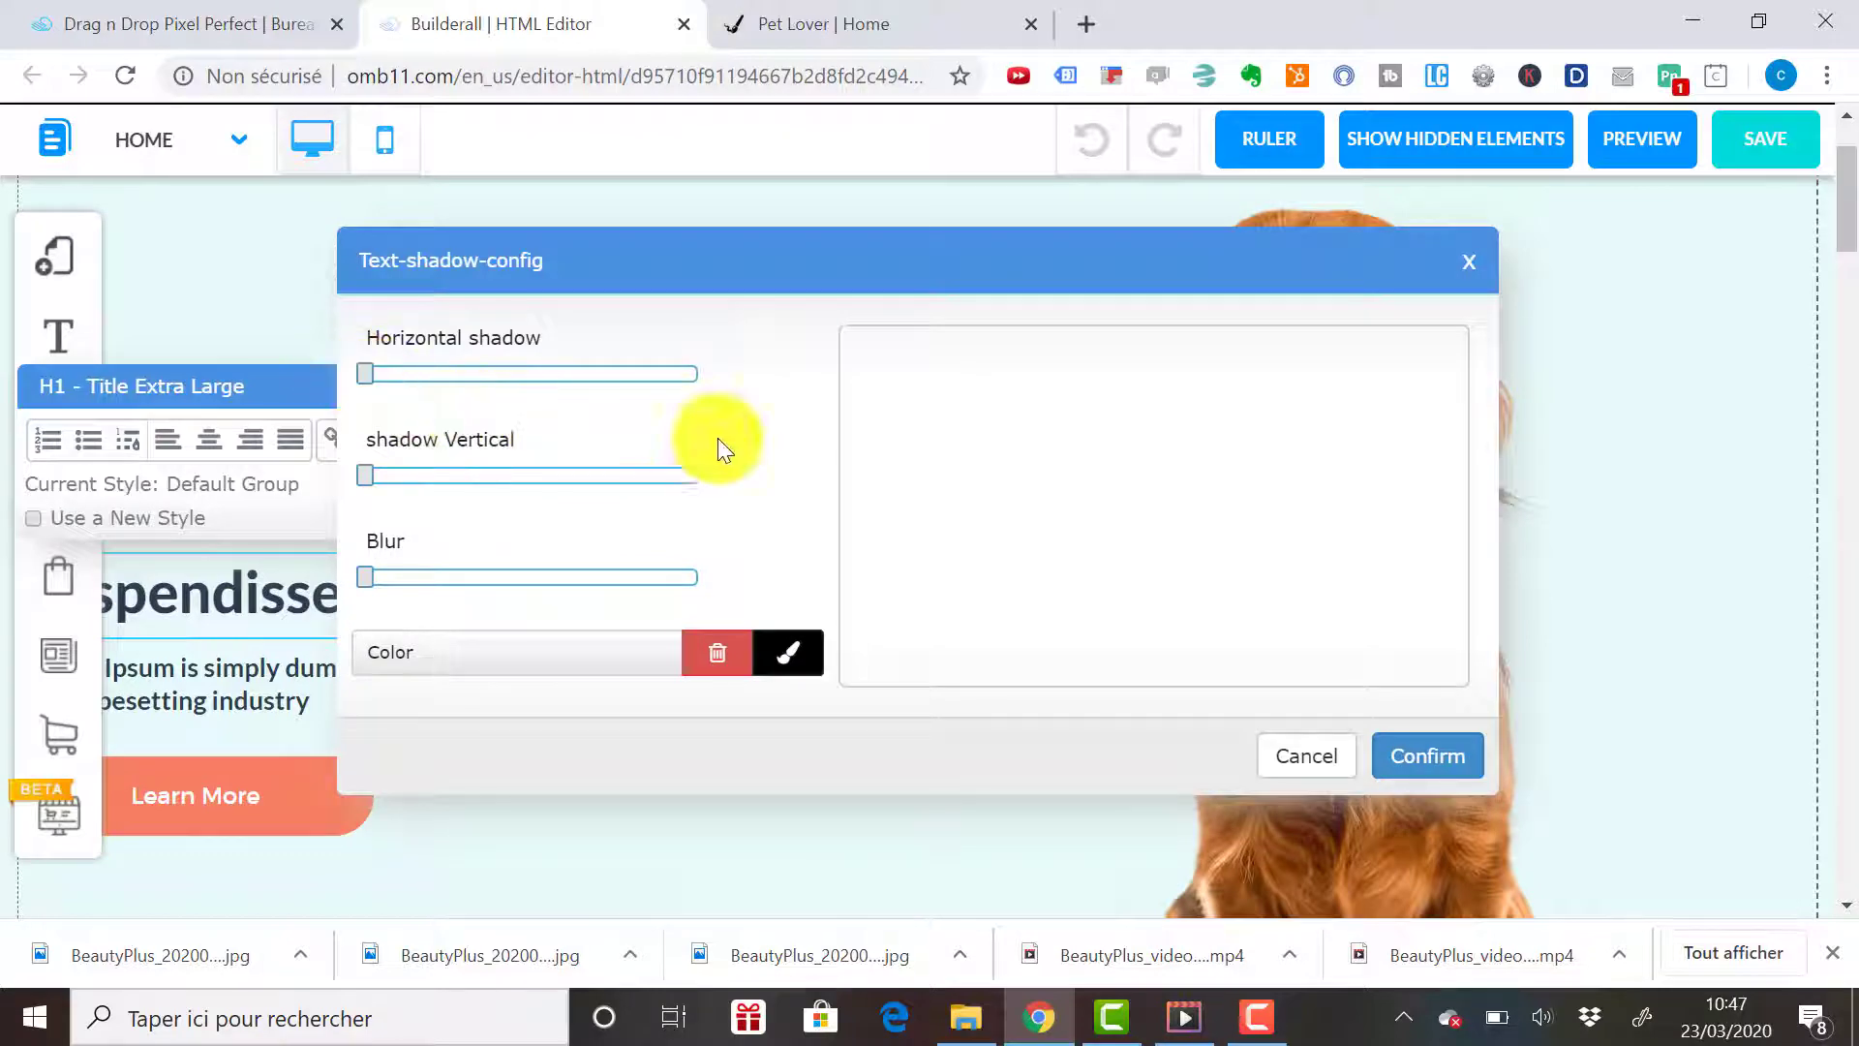
pyautogui.click(1309, 757)
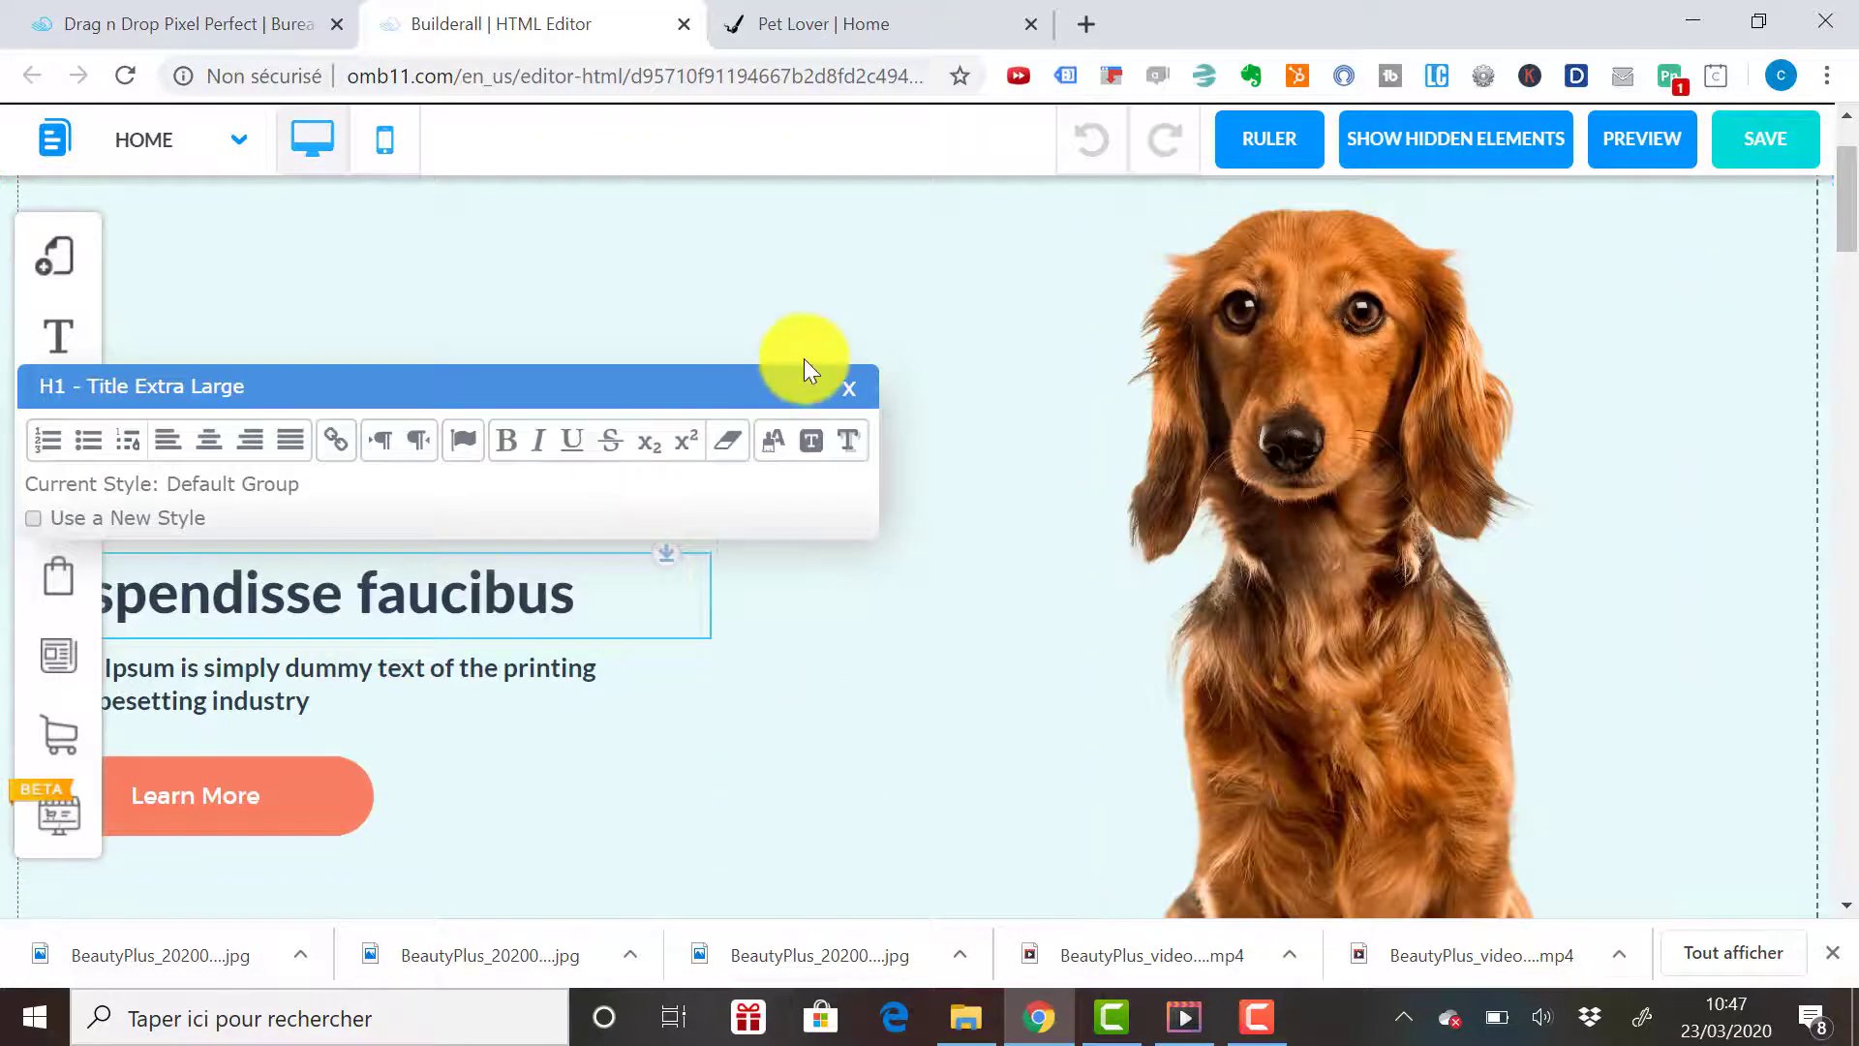
pyautogui.click(857, 397)
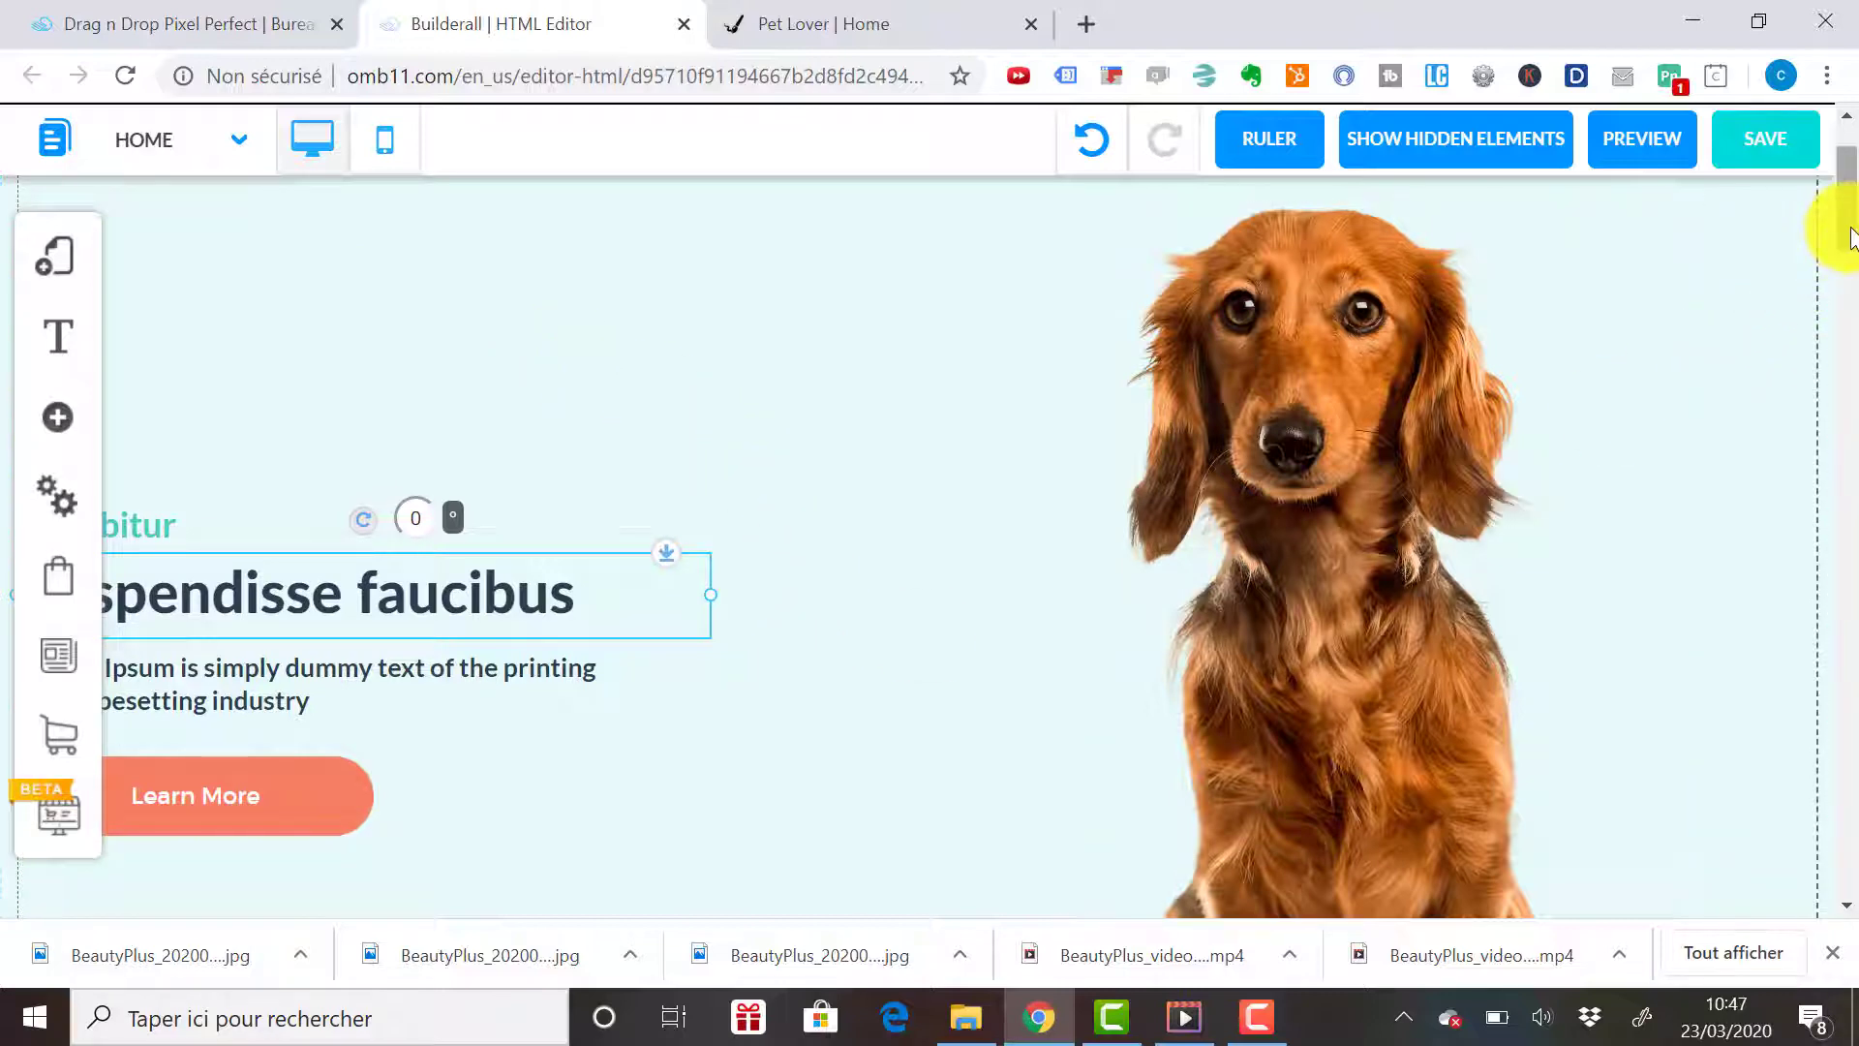
# - Upload a portrait photo from the Téléchargements folder to My Files in the digital files repository
pyautogui.moveTo(1851, 247); pyautogui.dragTo(1852, 707)
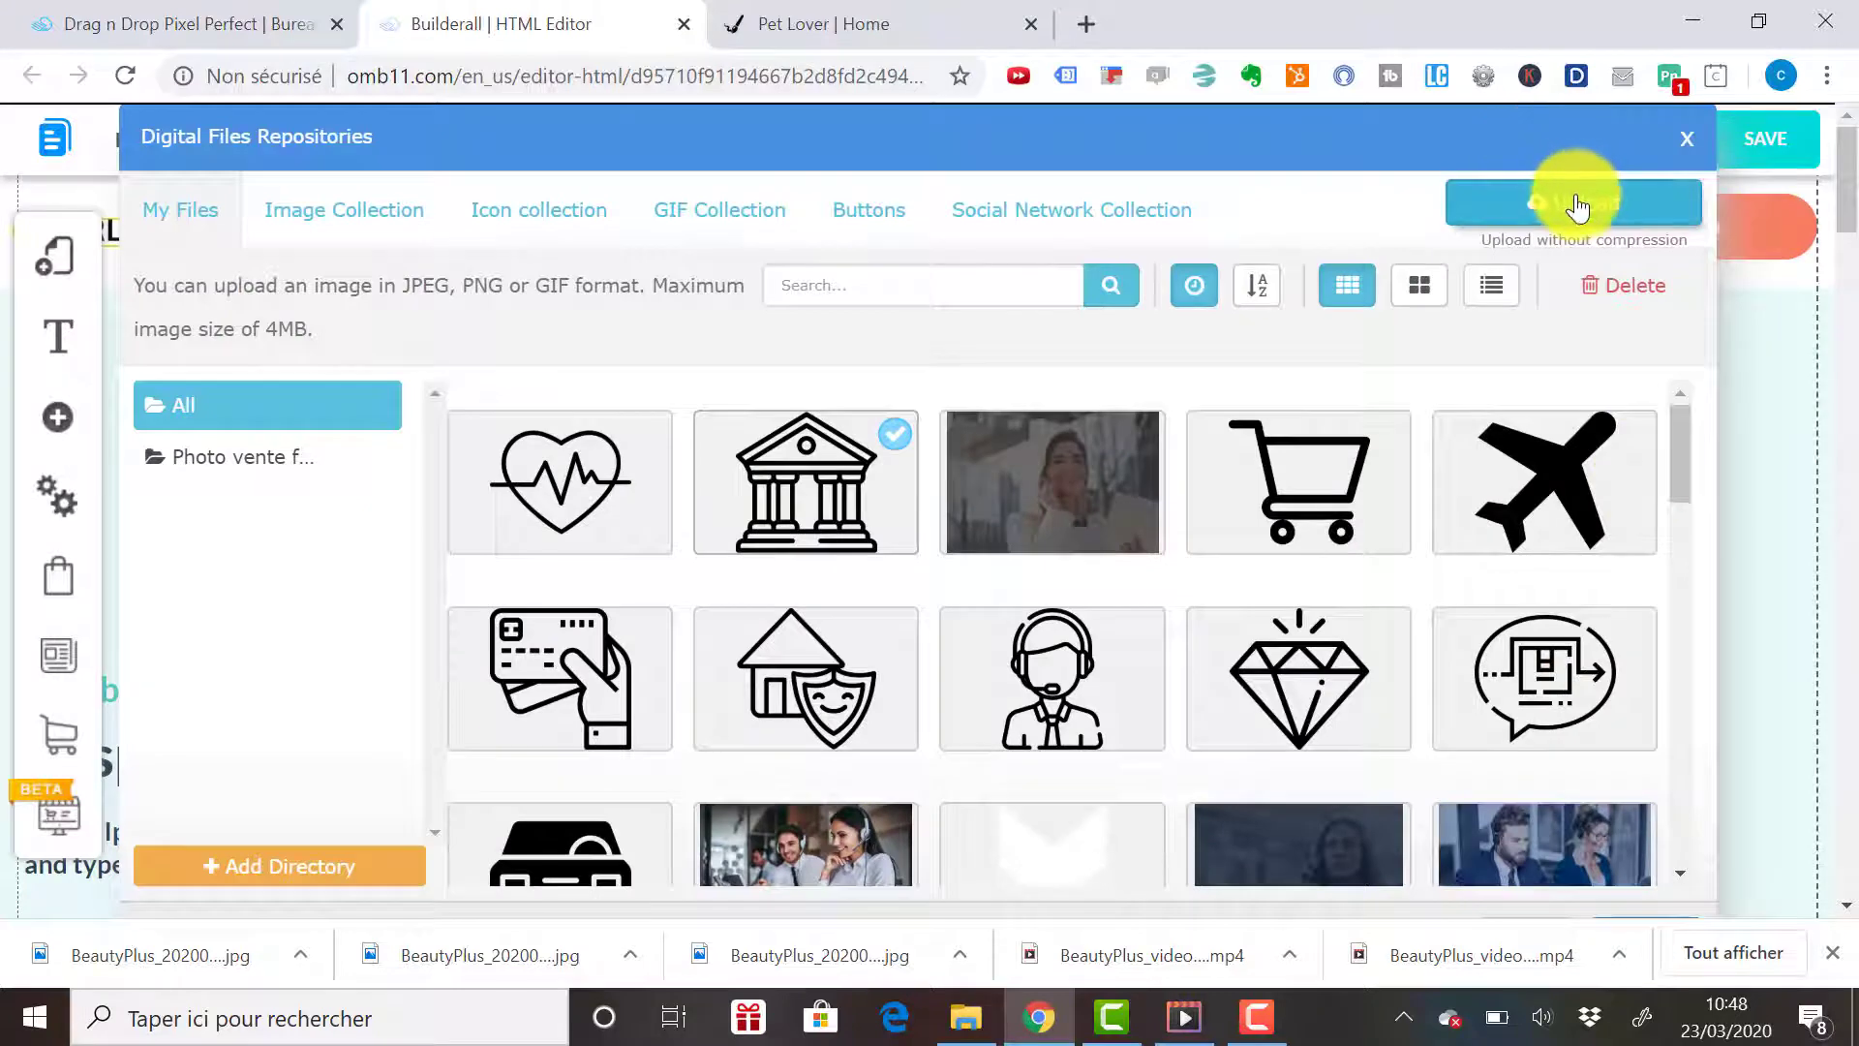
pyautogui.click(1579, 209)
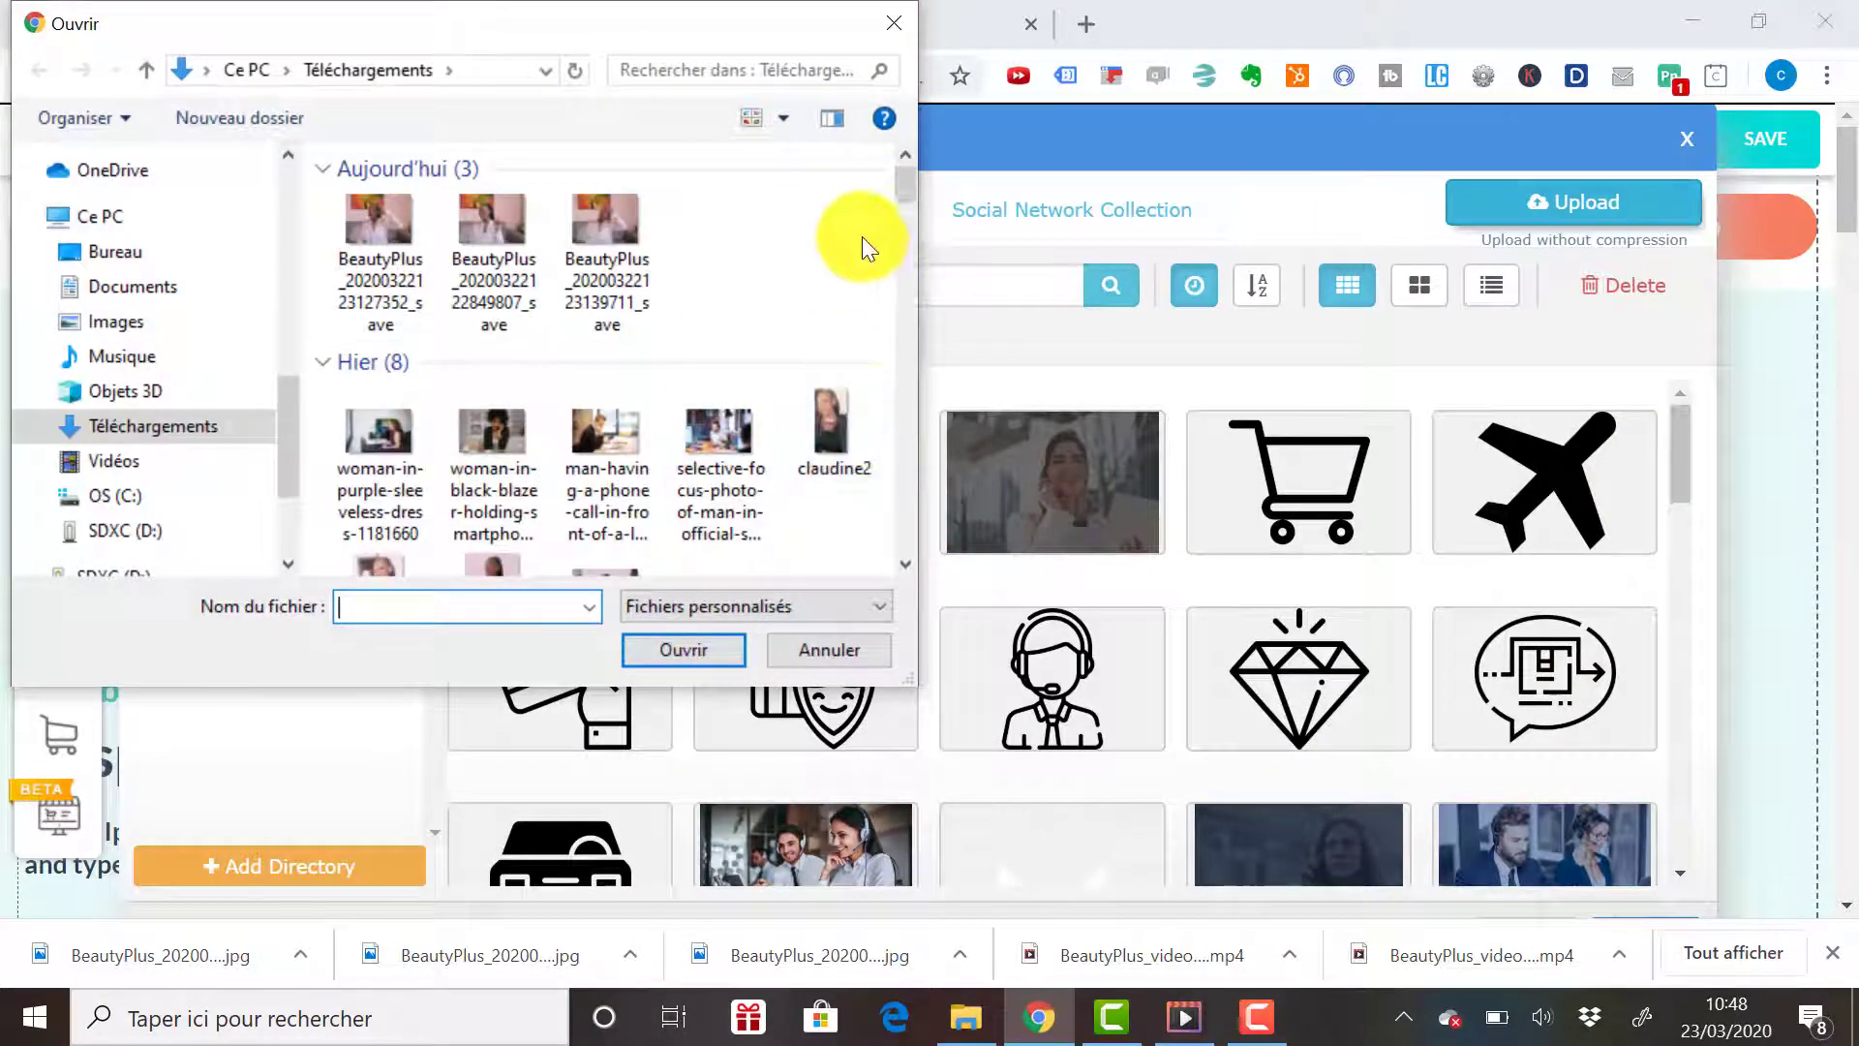
pyautogui.click(836, 420)
pyautogui.click(665, 654)
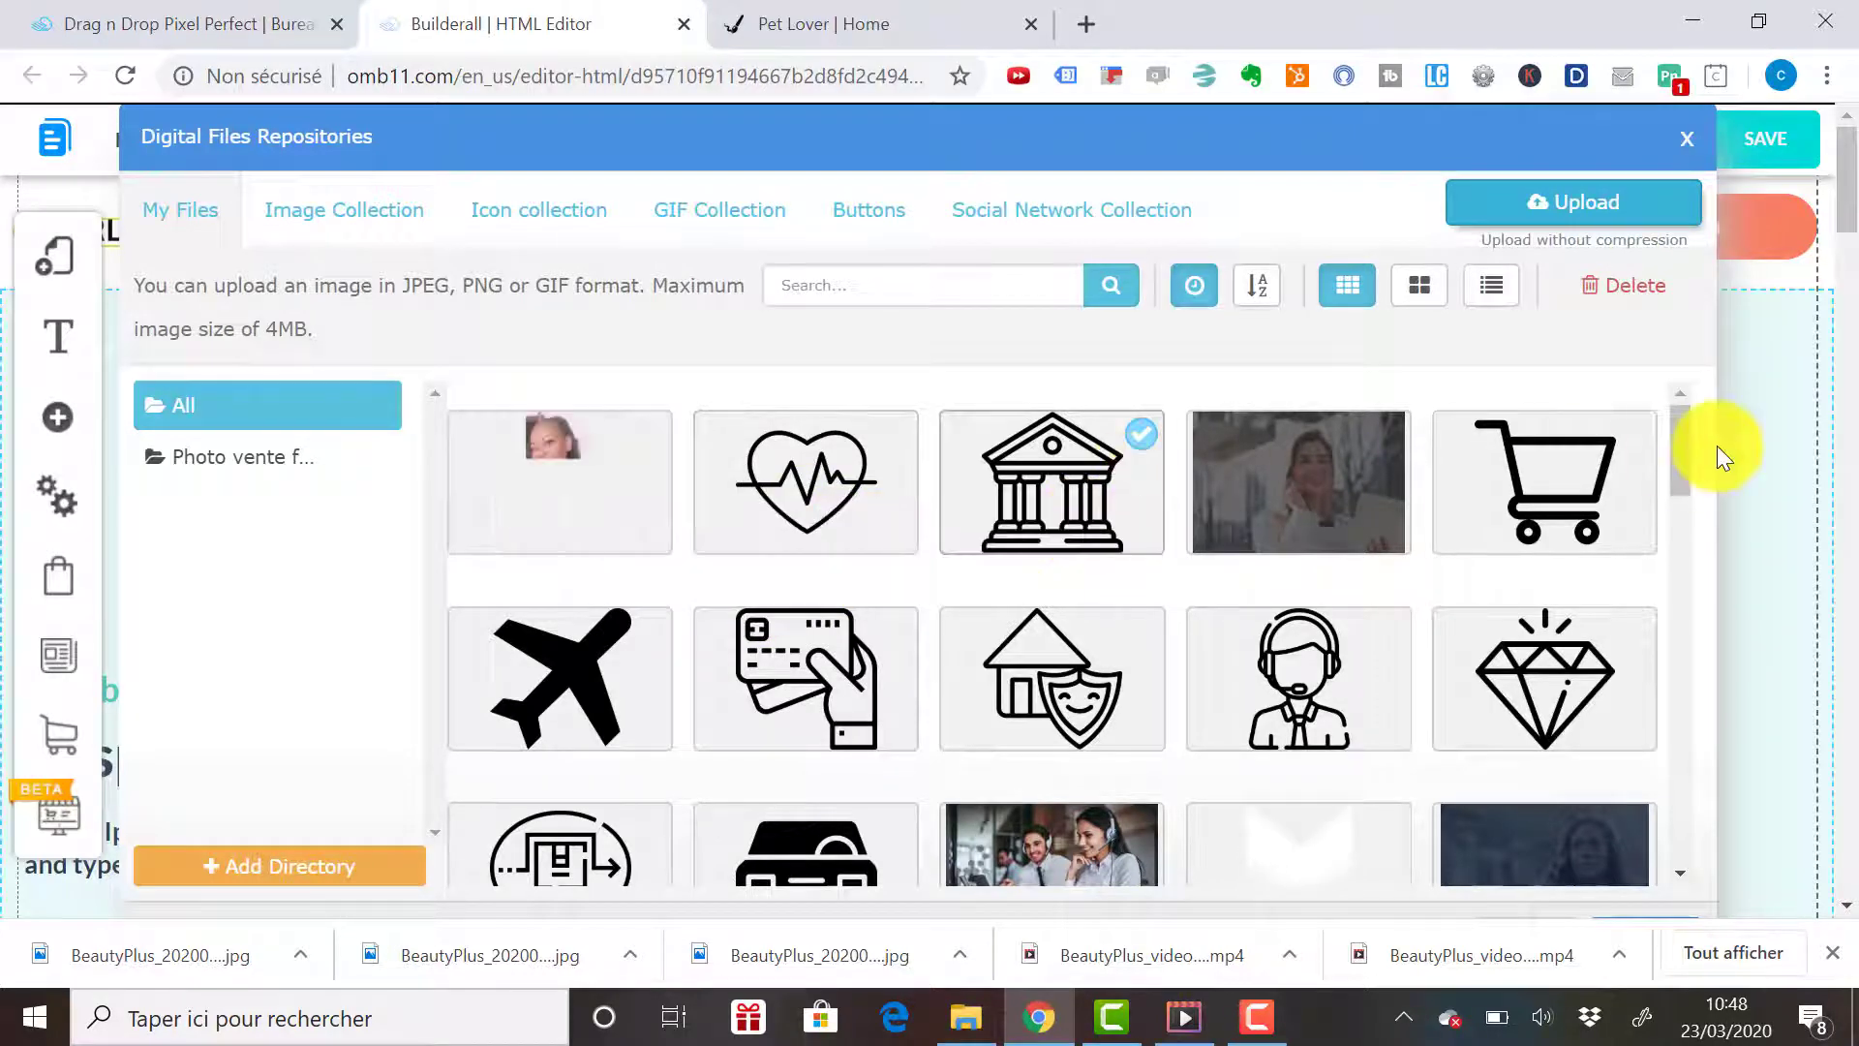
# - Replace the header logo with the wikiboost image and shift the section below down to make room for it
pyautogui.moveTo(1680, 446); pyautogui.dragTo(1760, 1010)
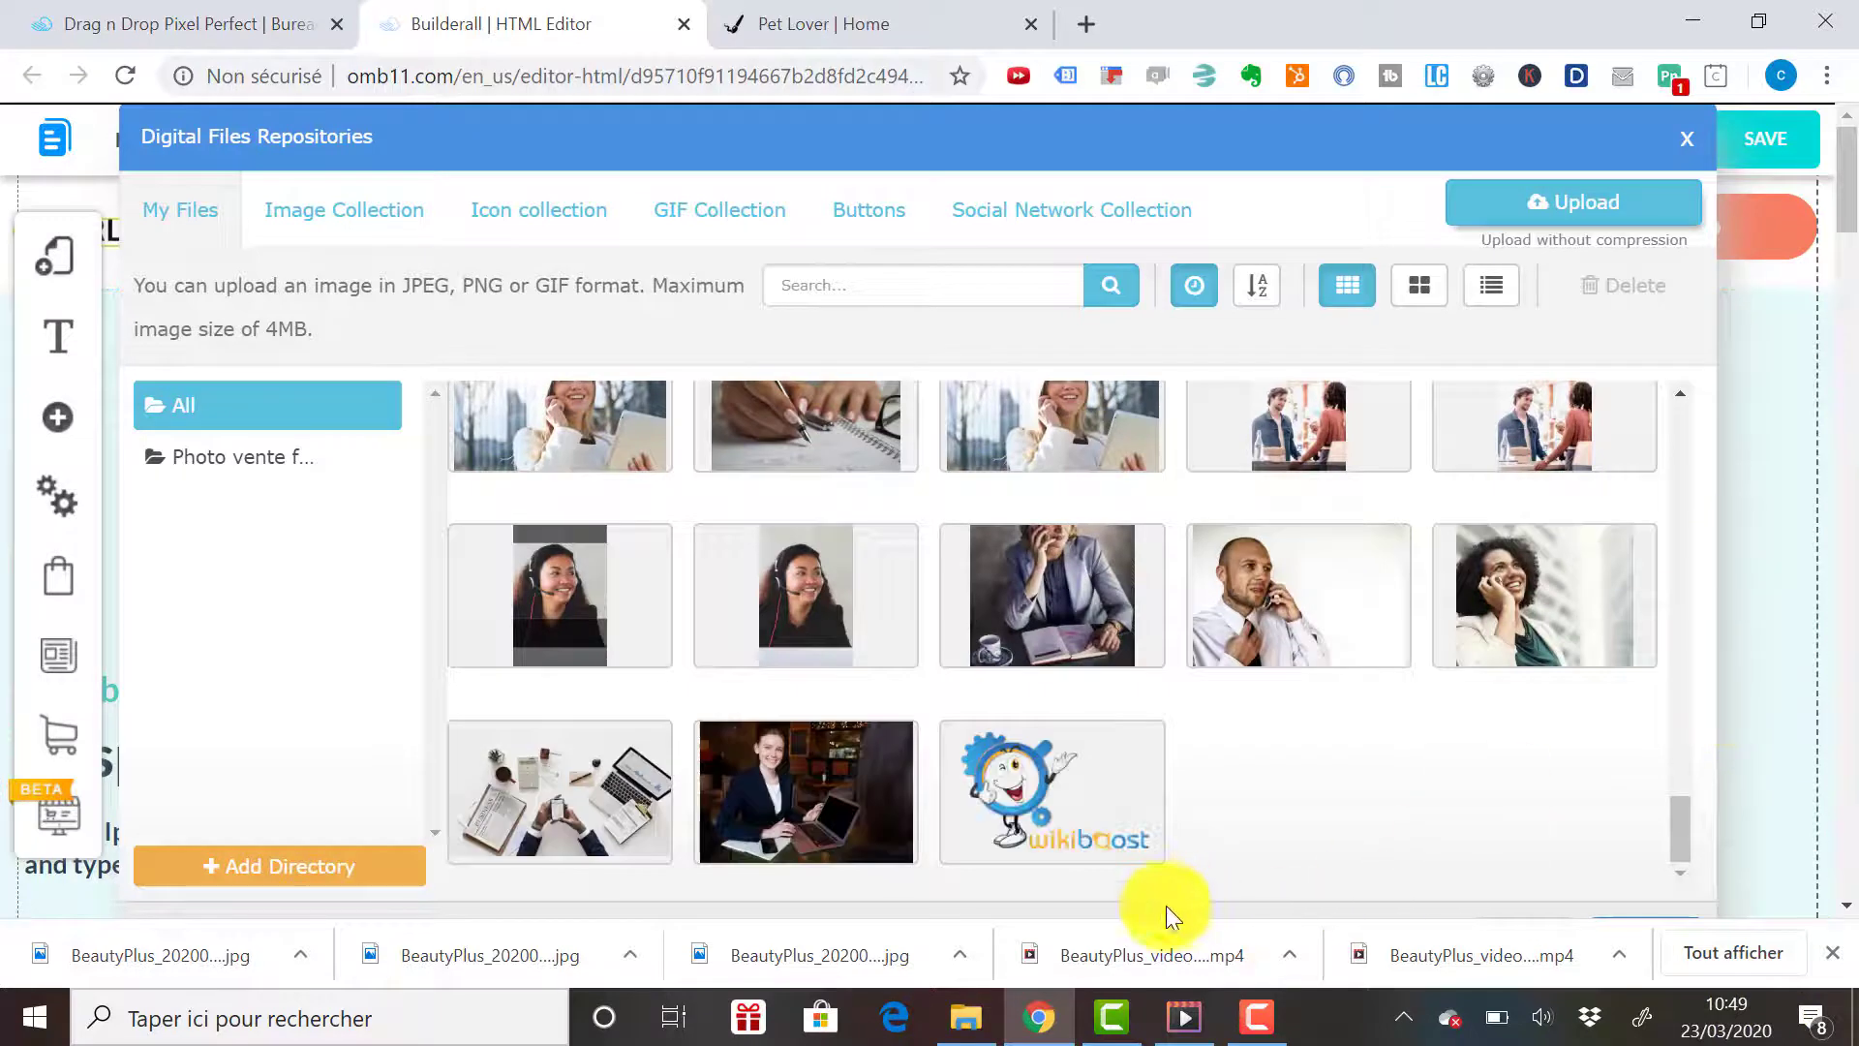
pyautogui.moveTo(1063, 800)
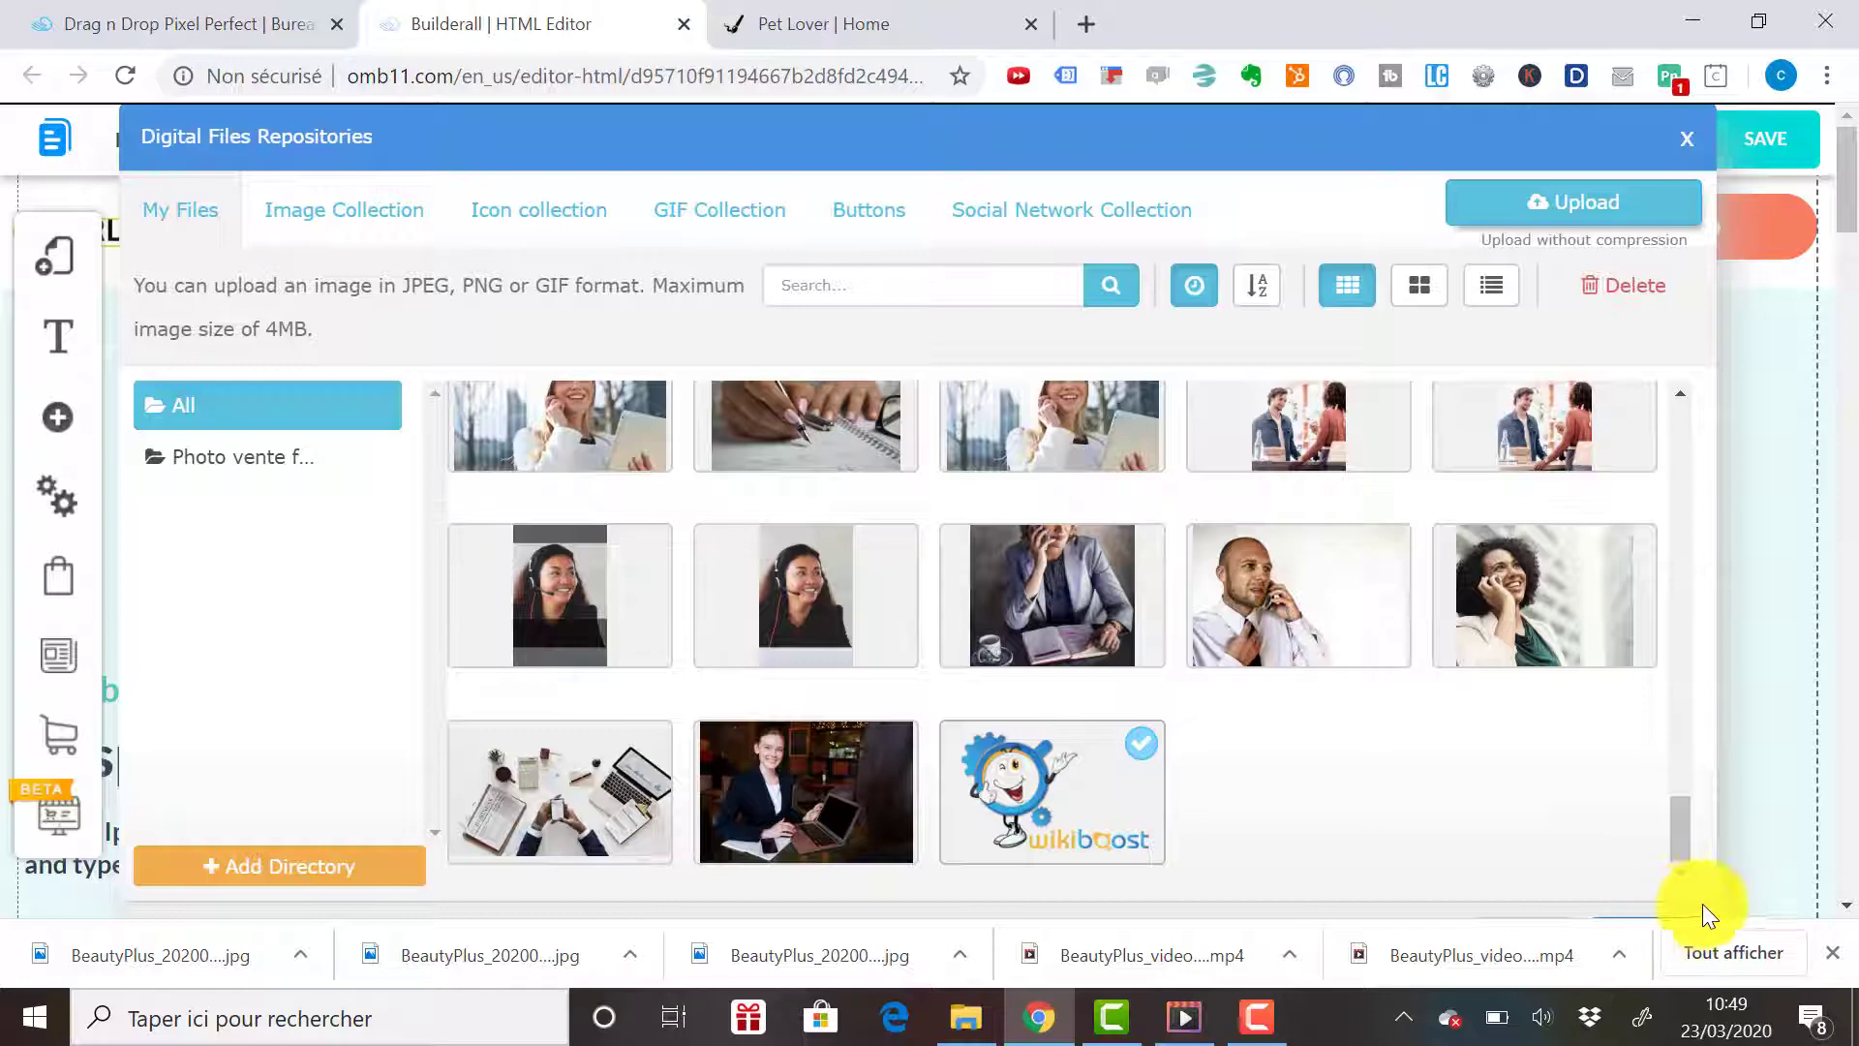
pyautogui.moveTo(415, 302); pyautogui.dragTo(424, 403)
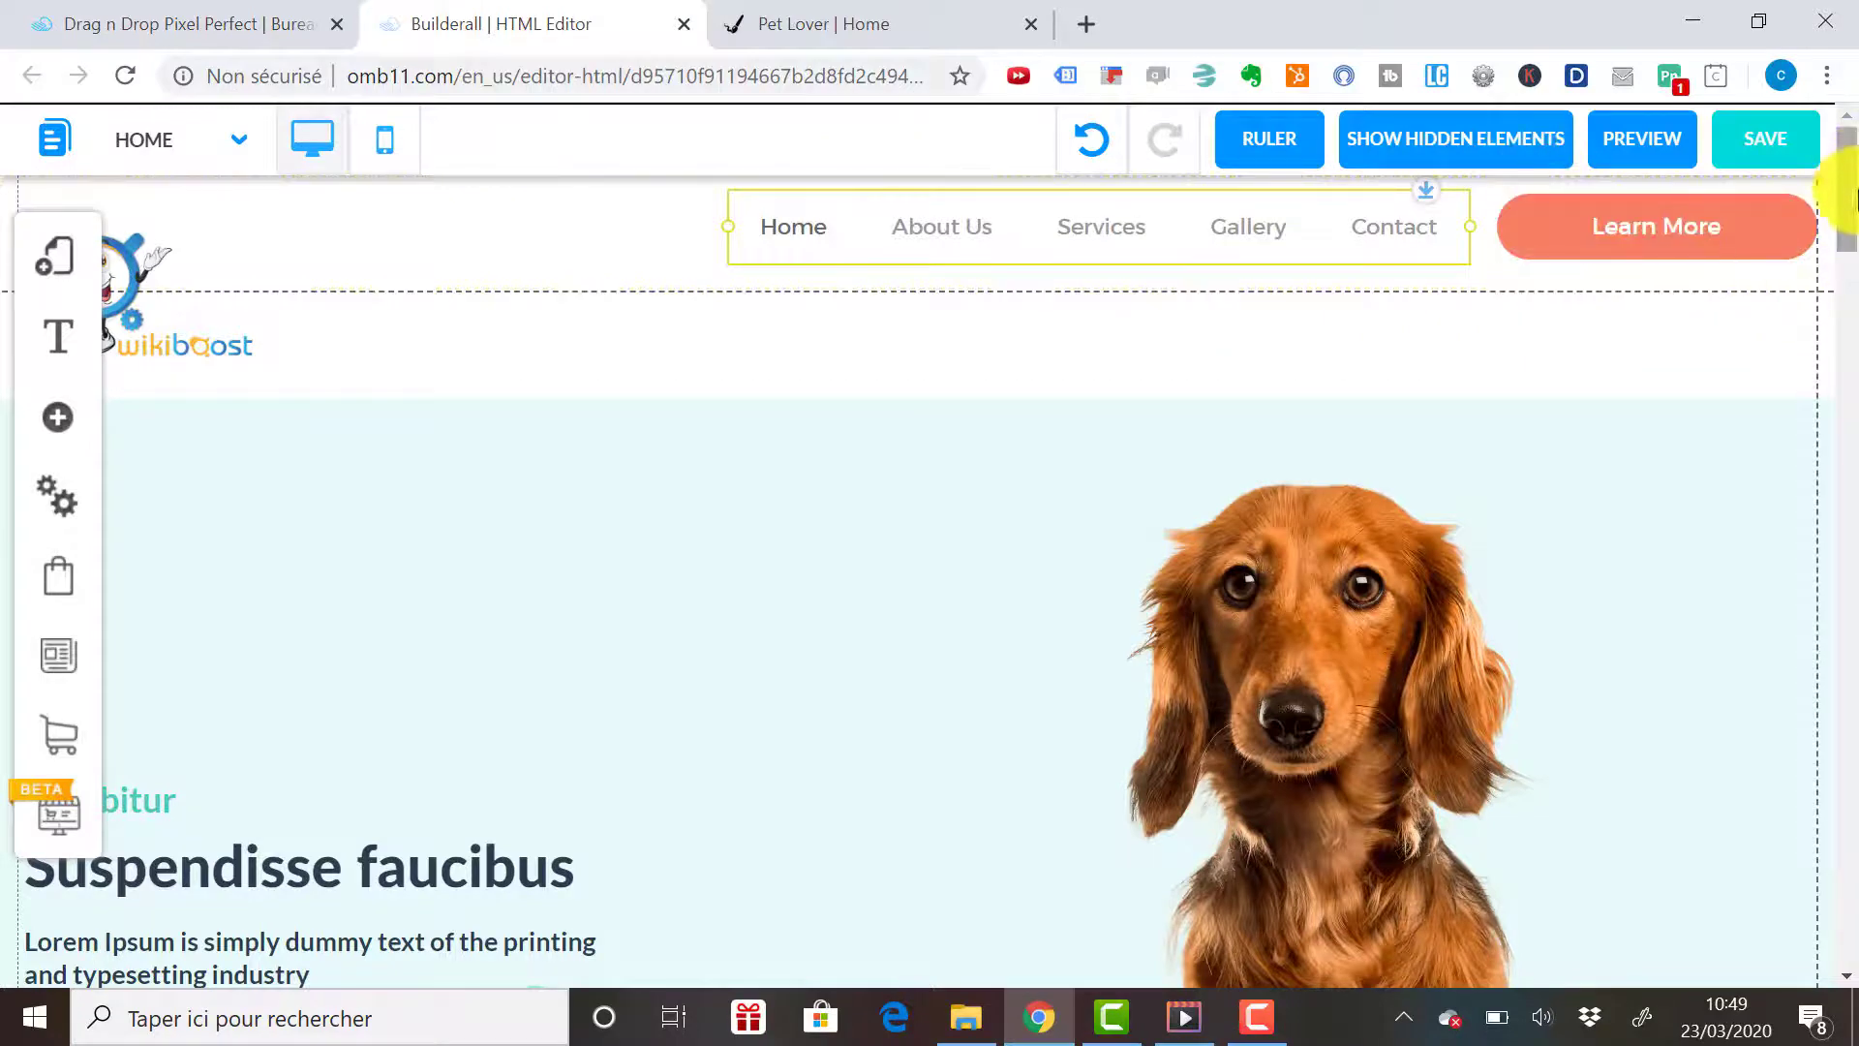
# - Switch the page to the mobile view and review it from the services section to the newsletter form
pyautogui.moveTo(1855, 203); pyautogui.dragTo(1855, 380)
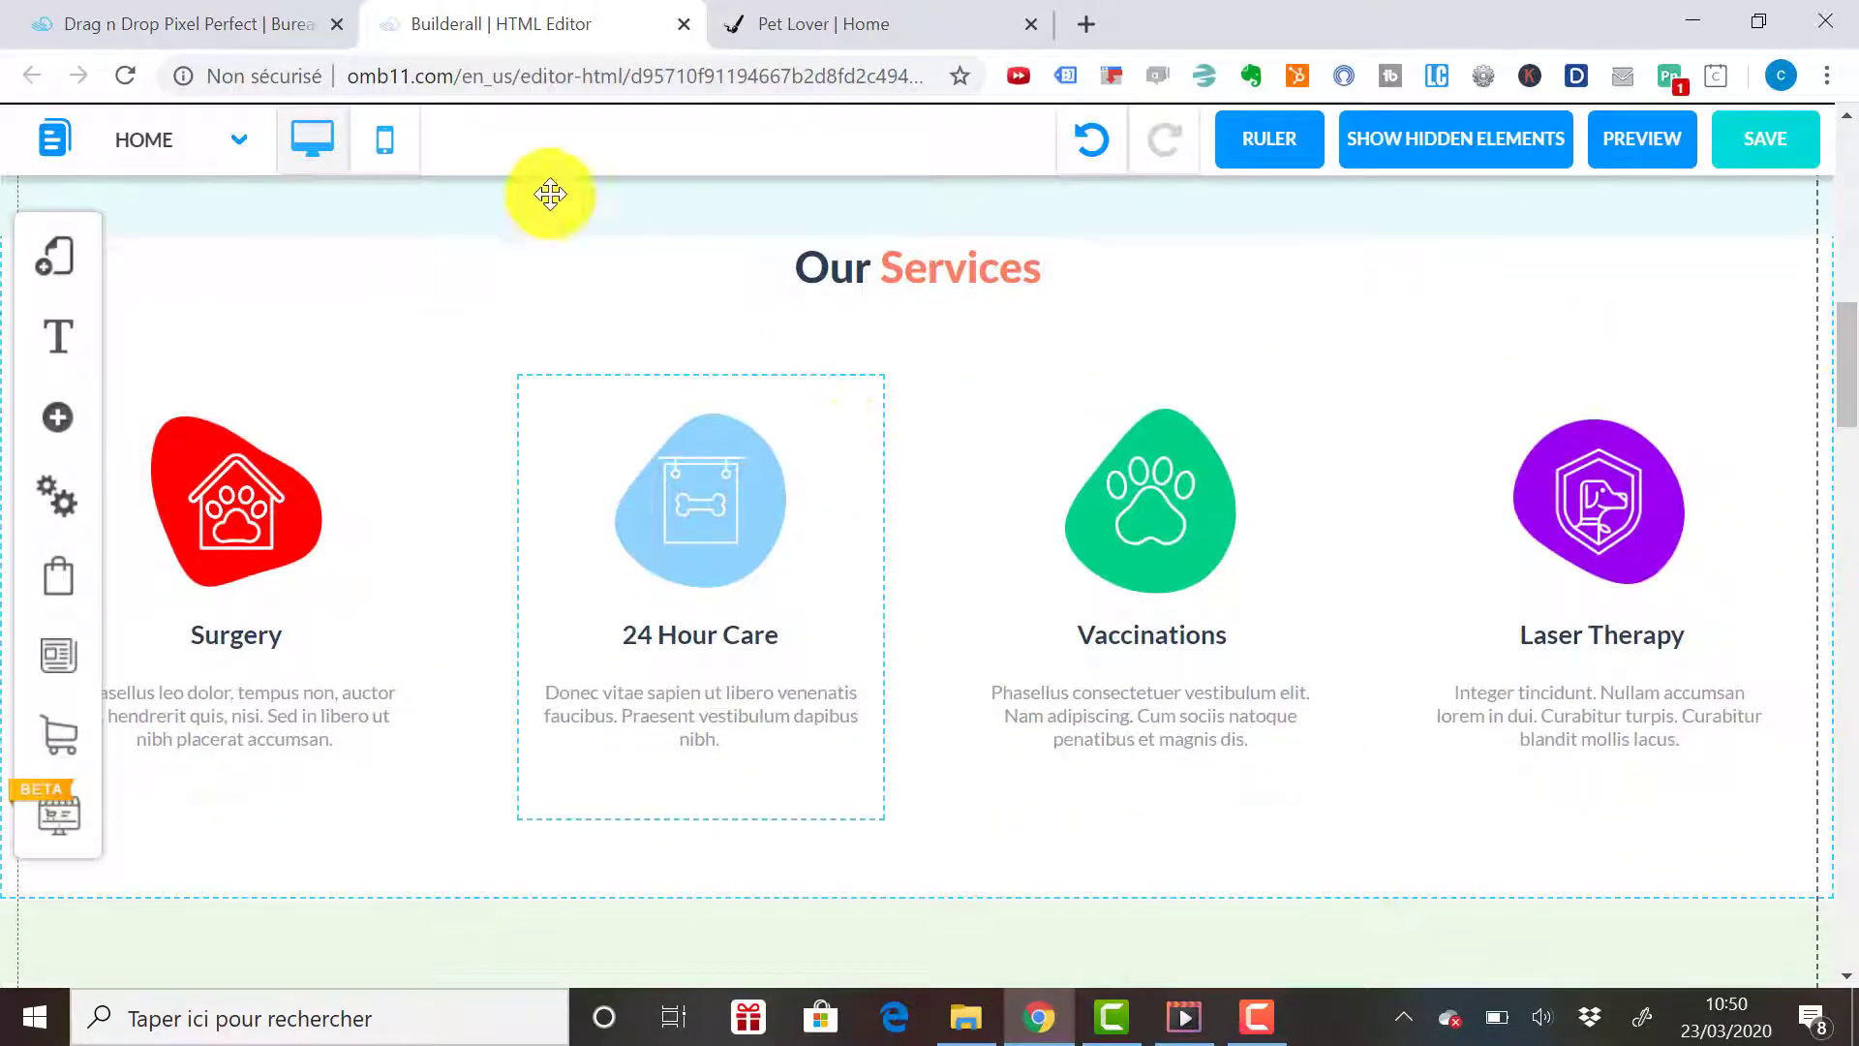
pyautogui.click(386, 155)
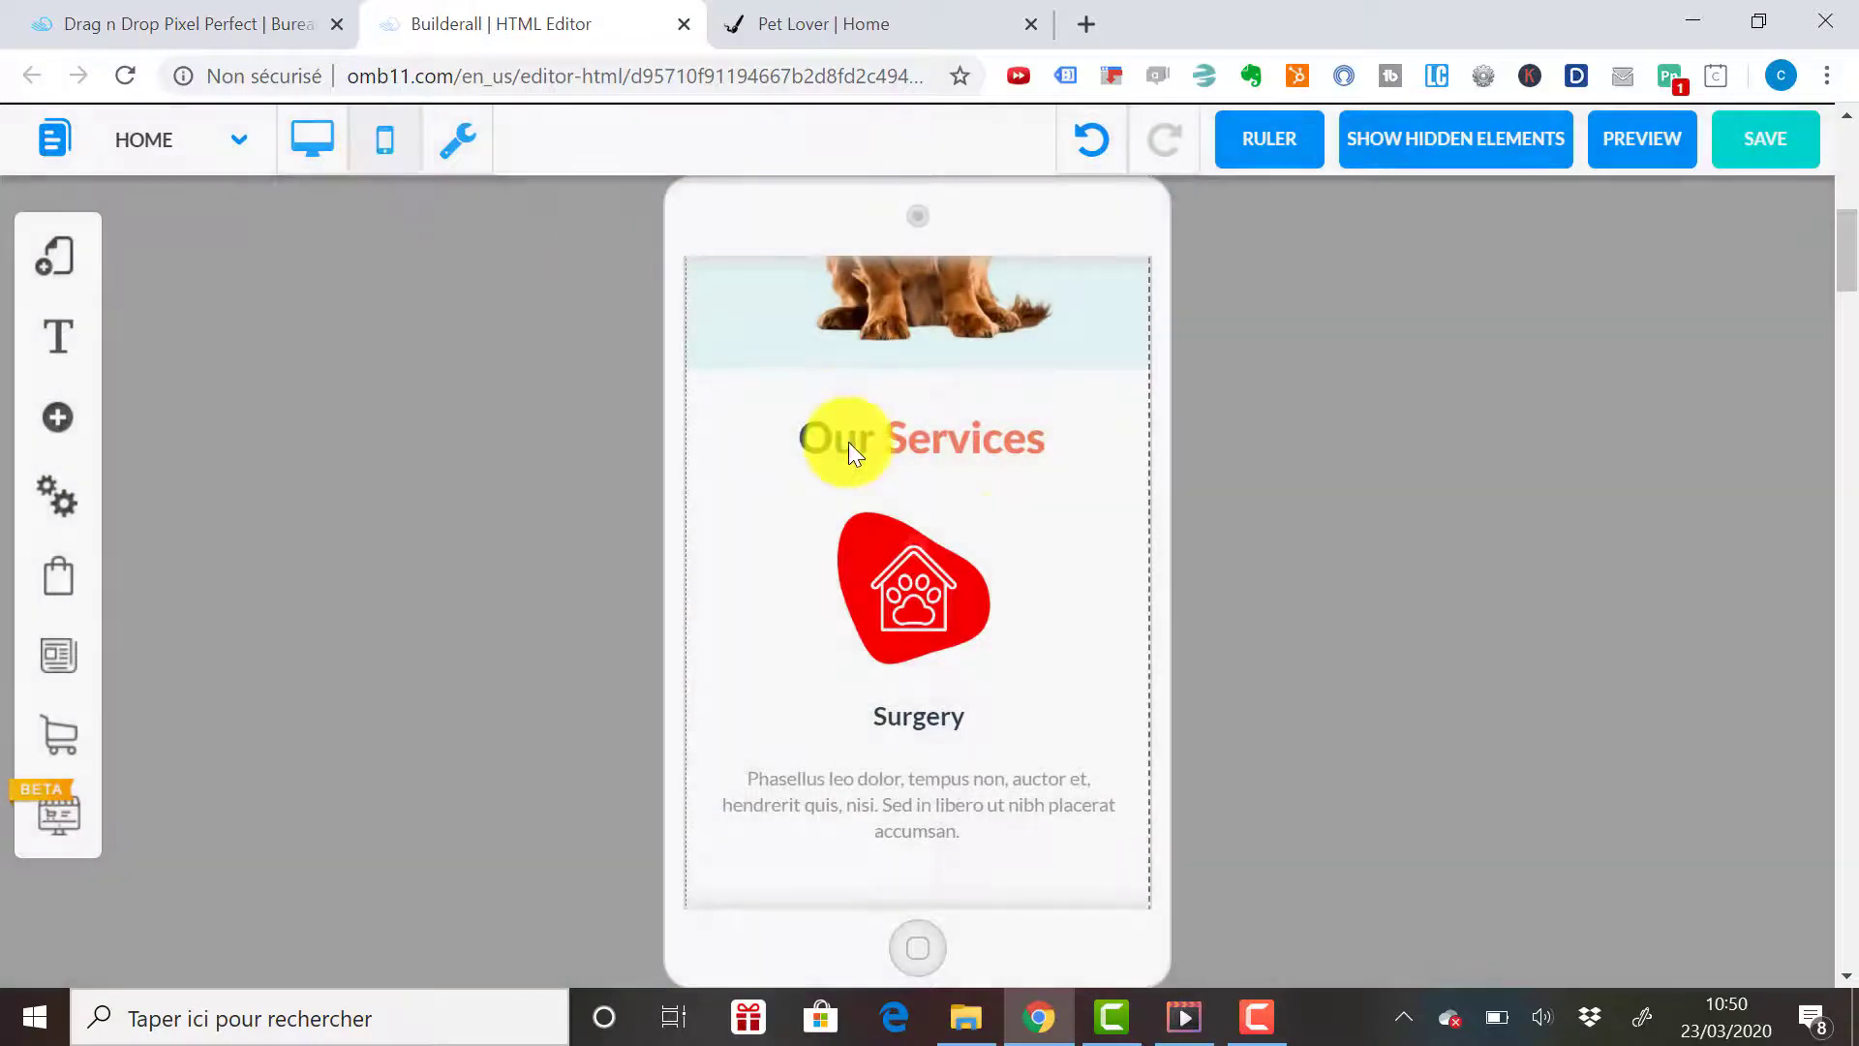
pyautogui.moveTo(1855, 254); pyautogui.dragTo(1853, 639)
pyautogui.moveTo(1852, 658); pyautogui.dragTo(1854, 930)
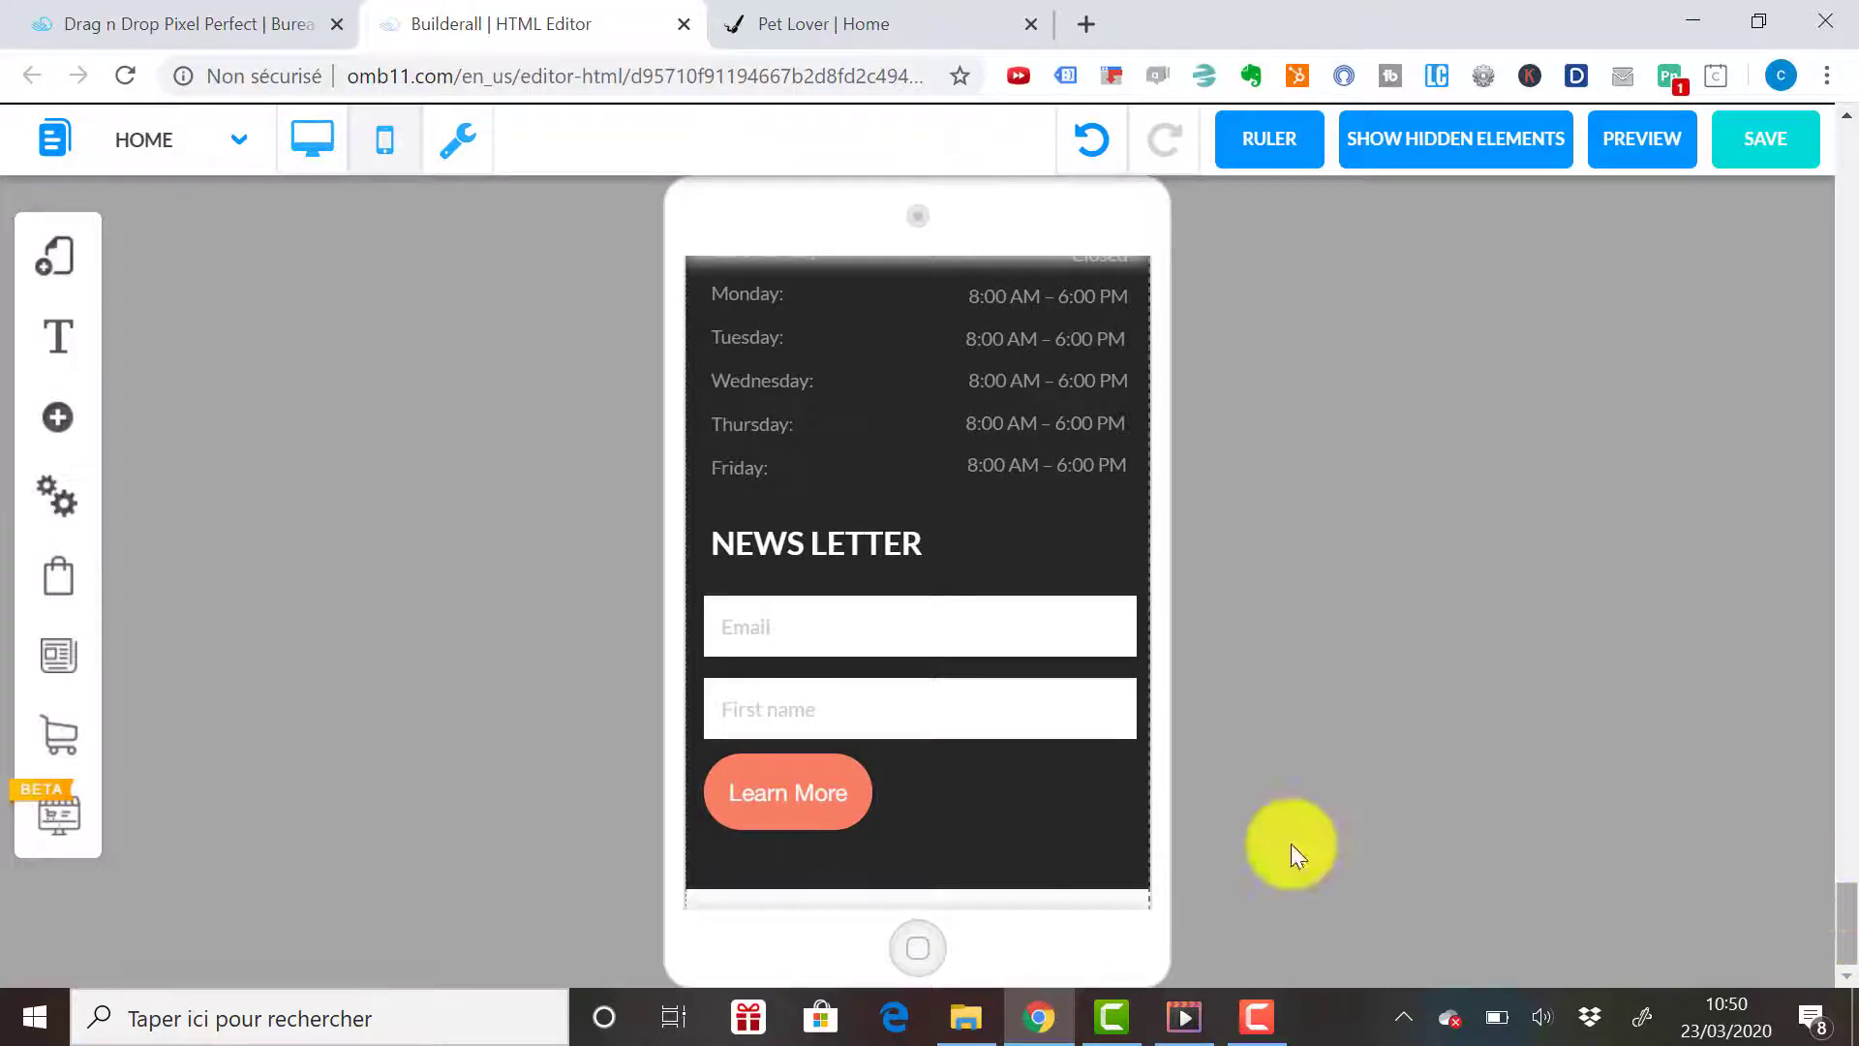
# - Return to the template gallery, filter it by the Sales Funnel category and browse the funnel templates
pyautogui.click(264, 39)
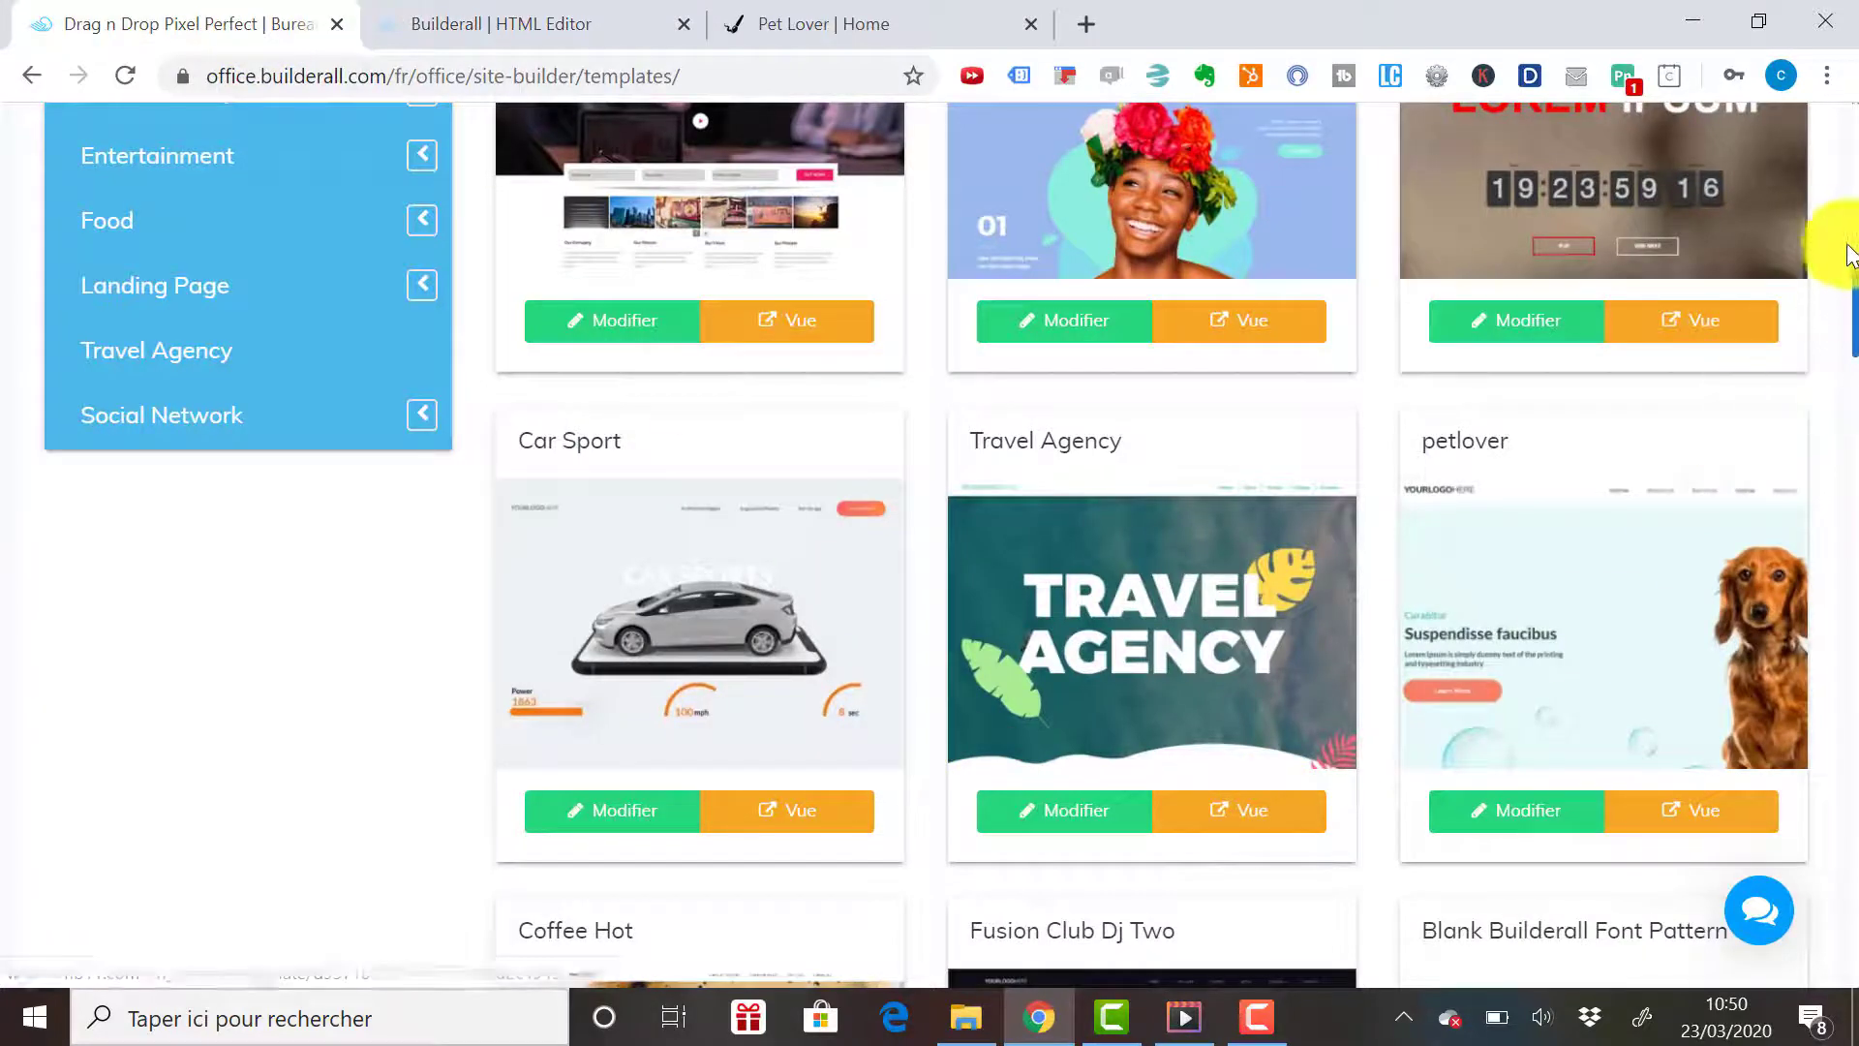
pyautogui.click(1854, 167)
pyautogui.click(1855, 166)
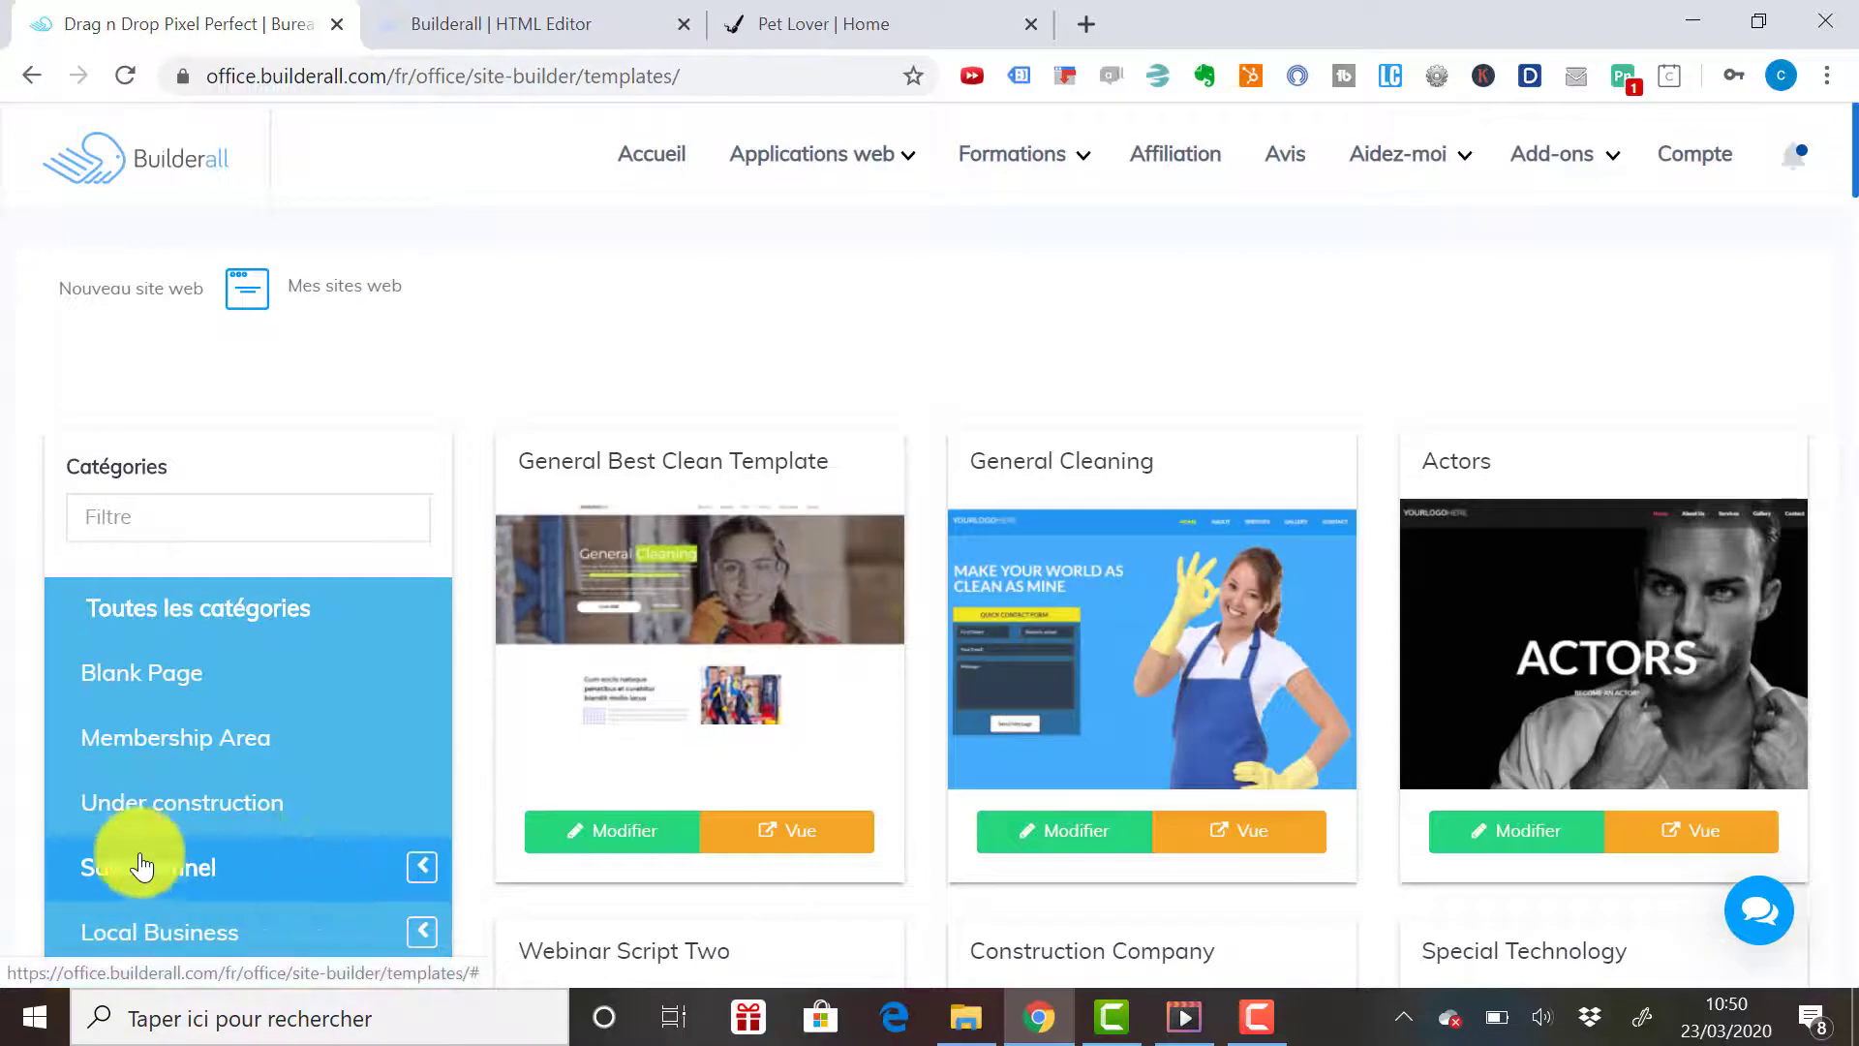
pyautogui.click(187, 869)
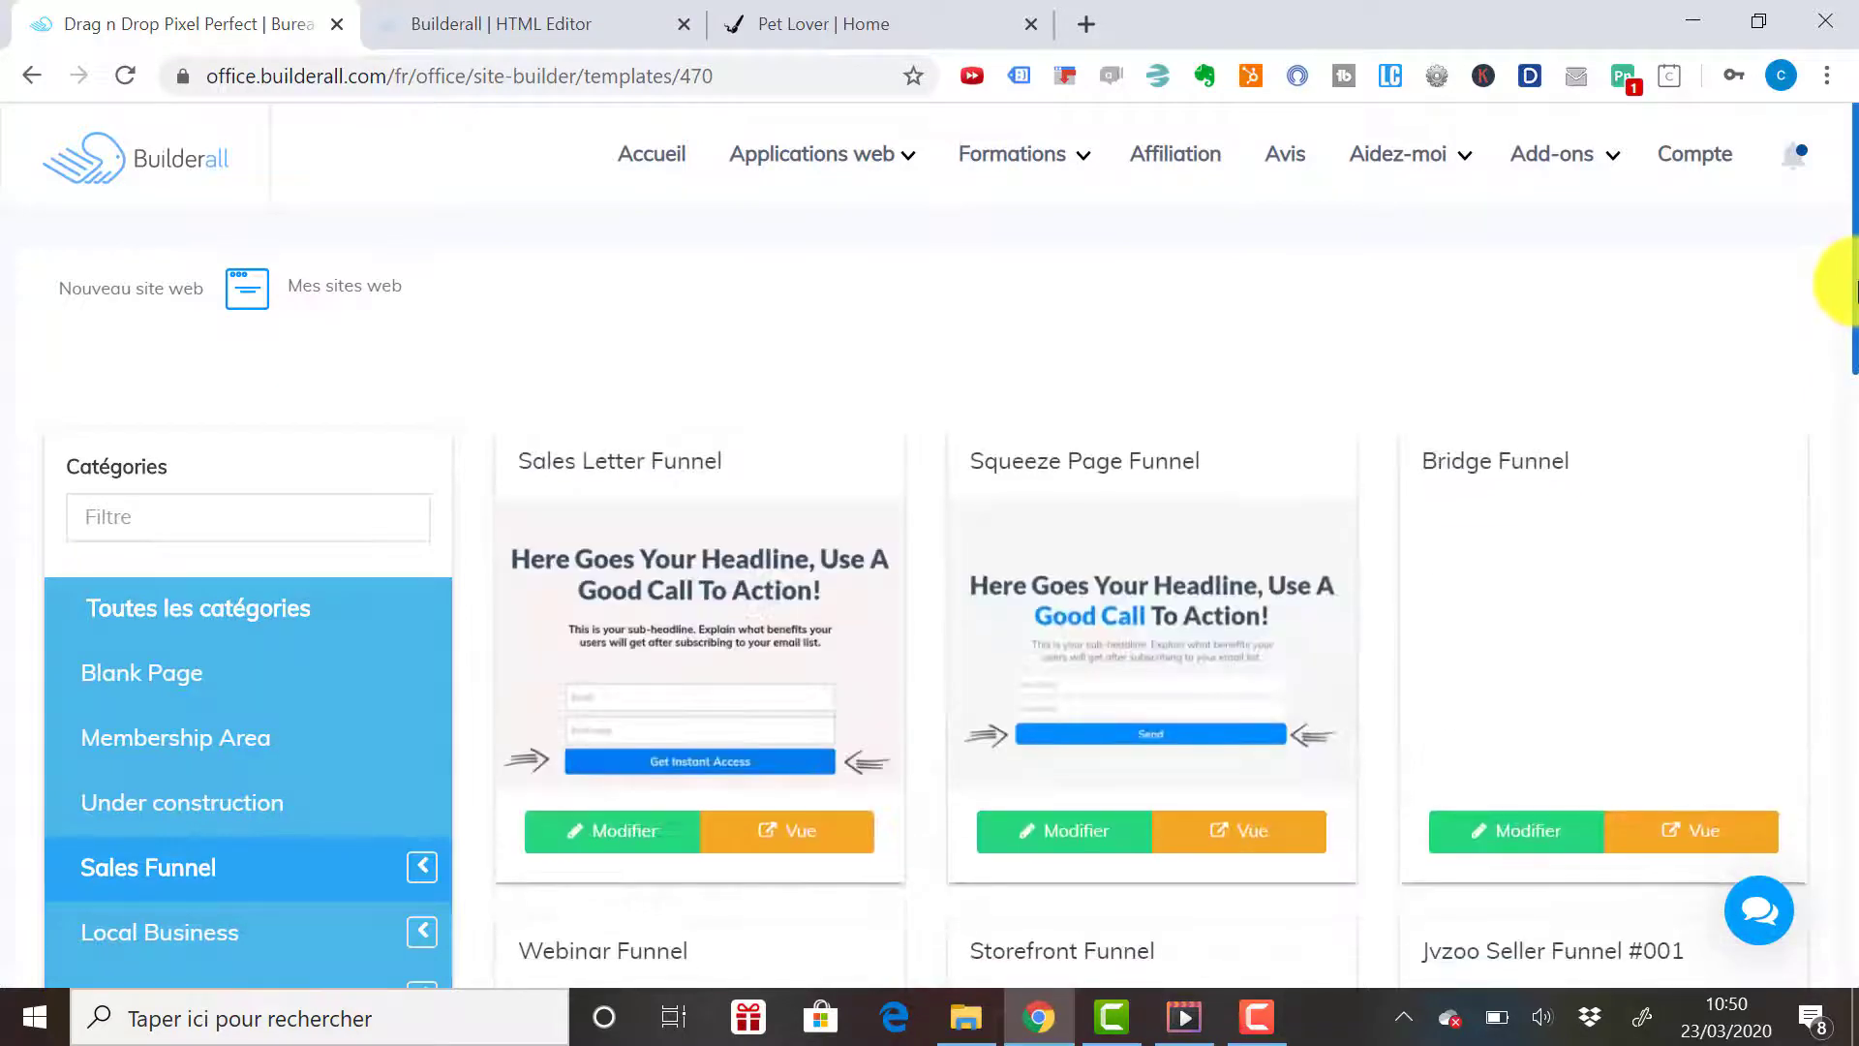
pyautogui.moveTo(1855, 285); pyautogui.dragTo(1854, 833)
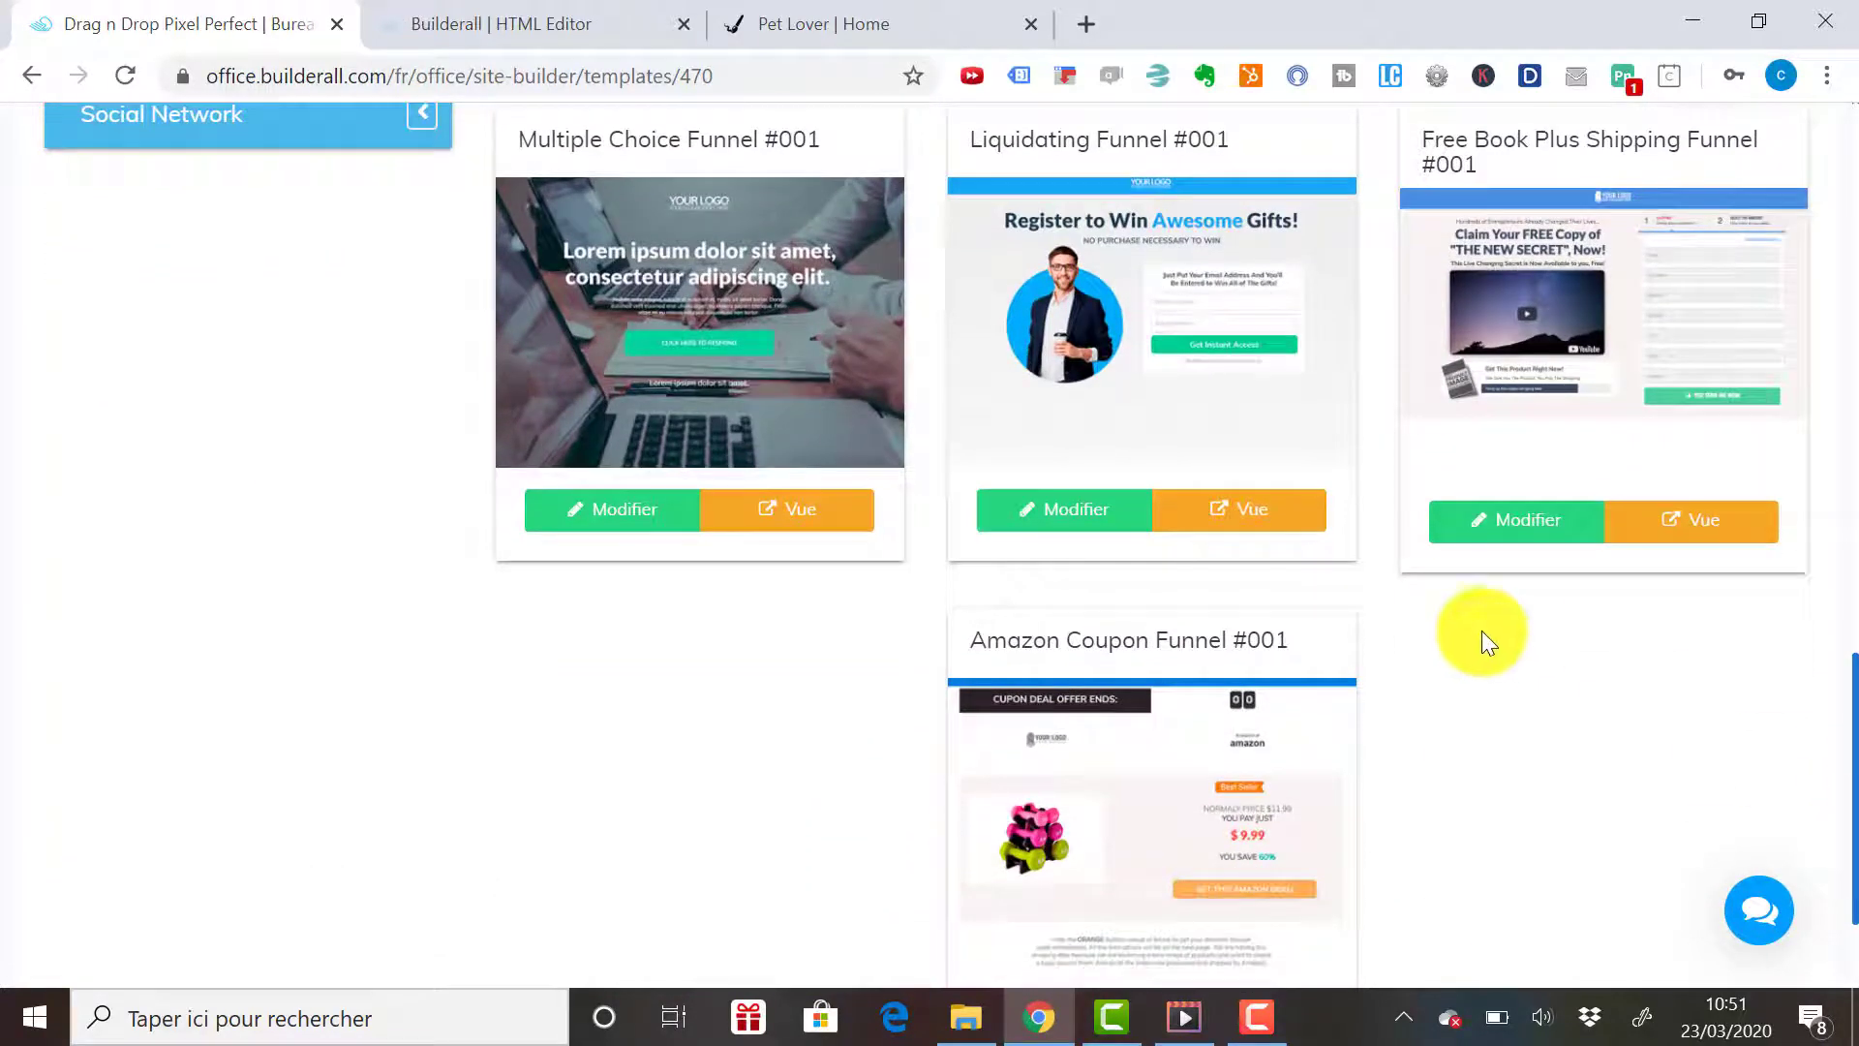
# - Preview the Free Book Plus Shipping Funnel #001 template and examine its page down to the footer
pyautogui.click(1718, 527)
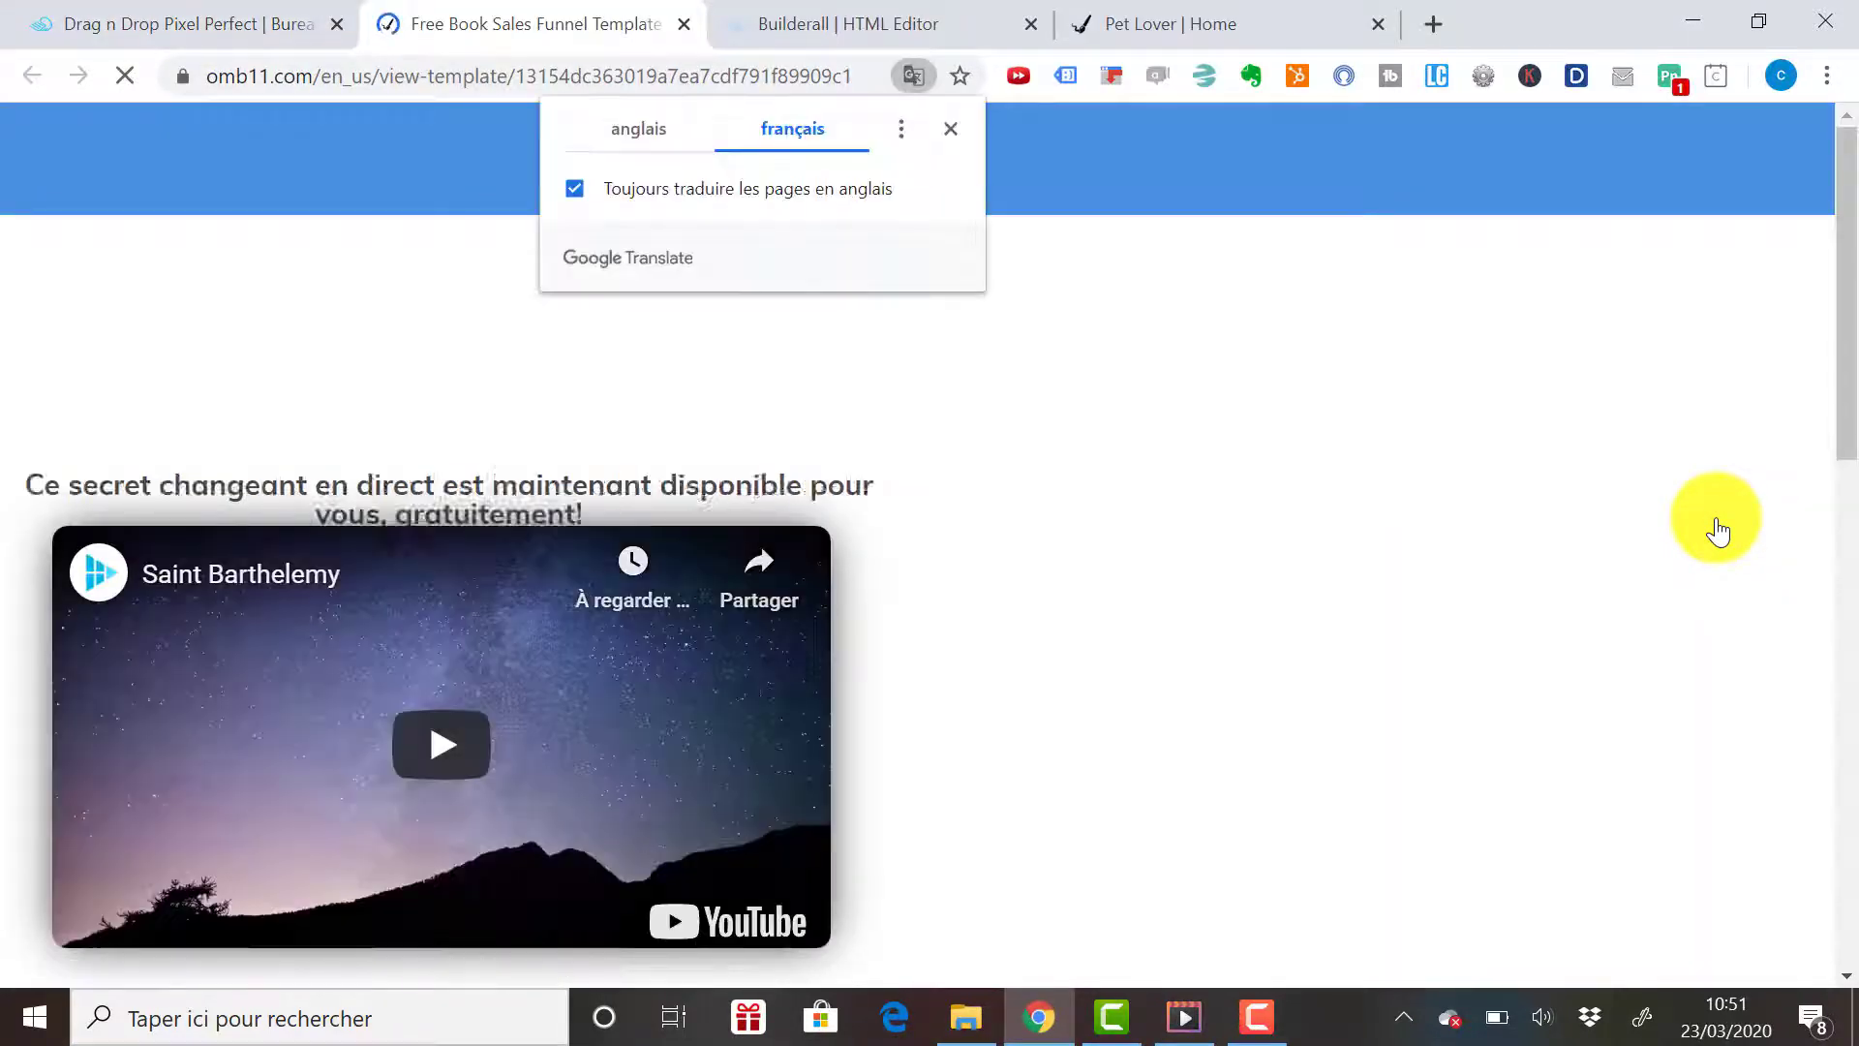
pyautogui.click(442, 744)
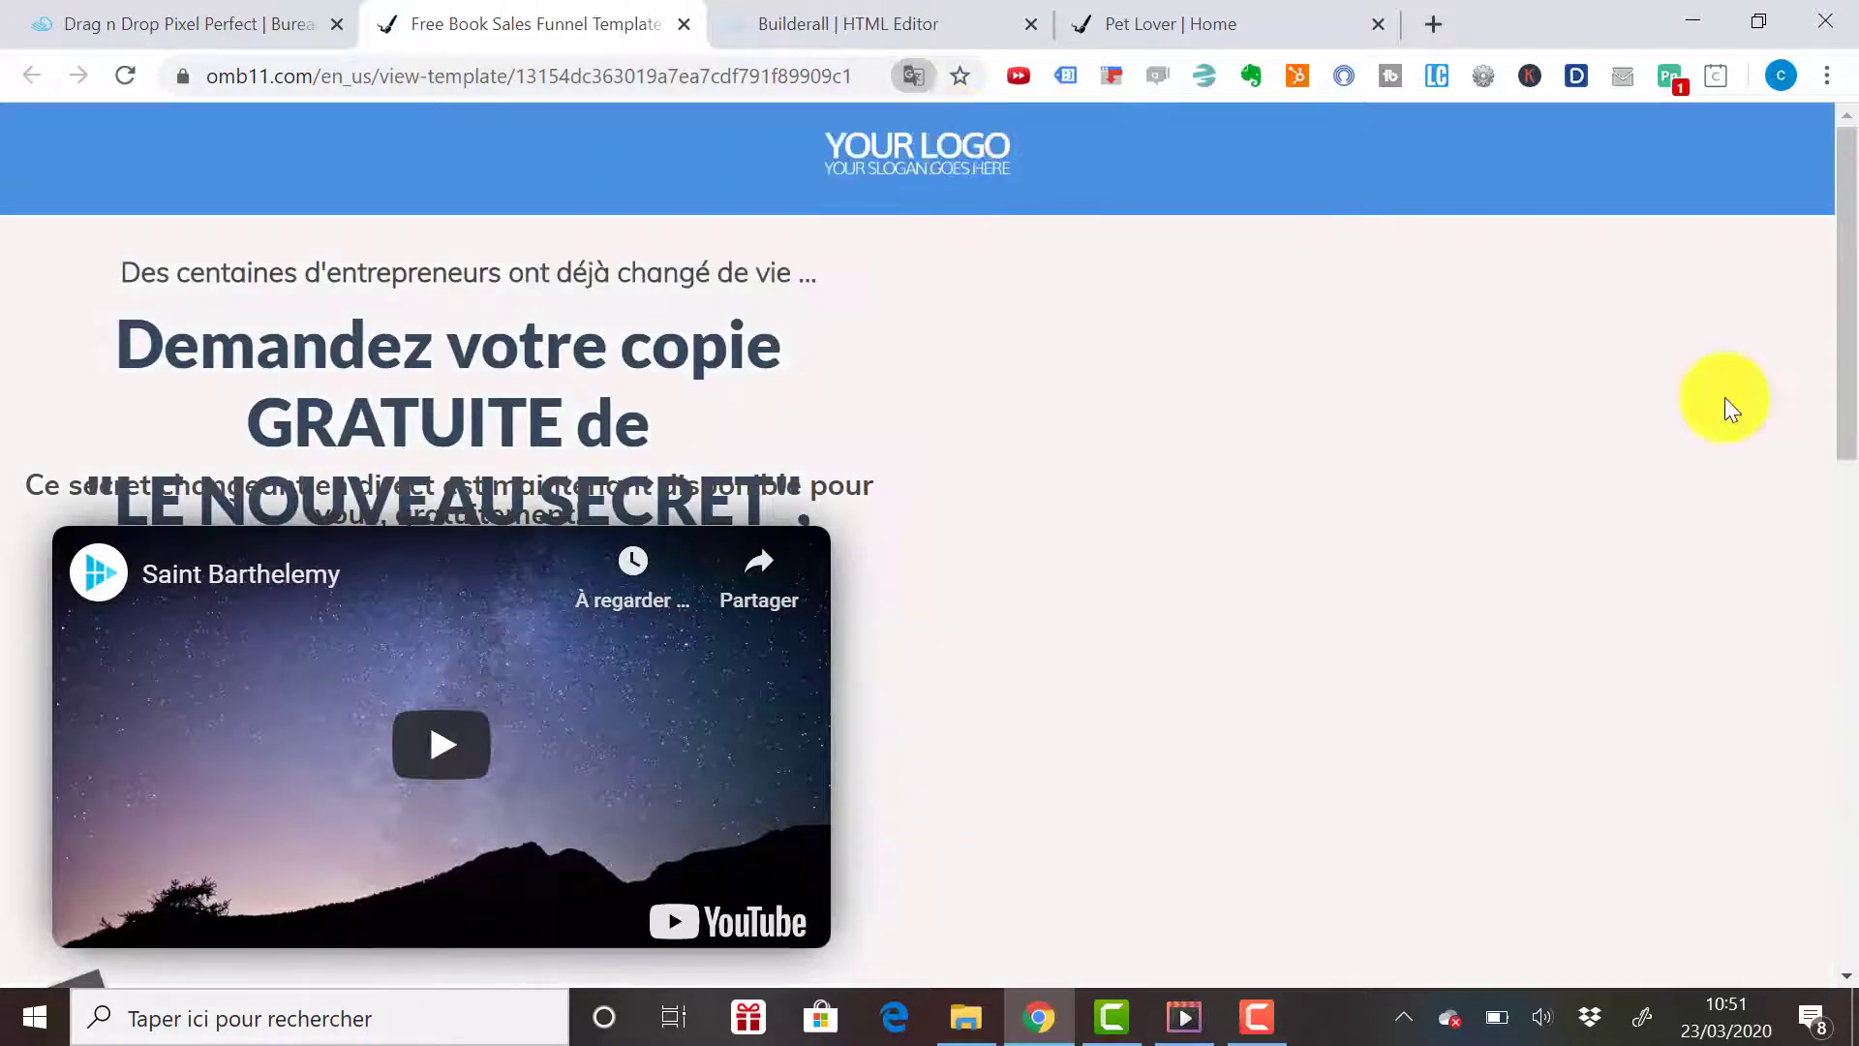
pyautogui.scroll(-1, 1852, 224)
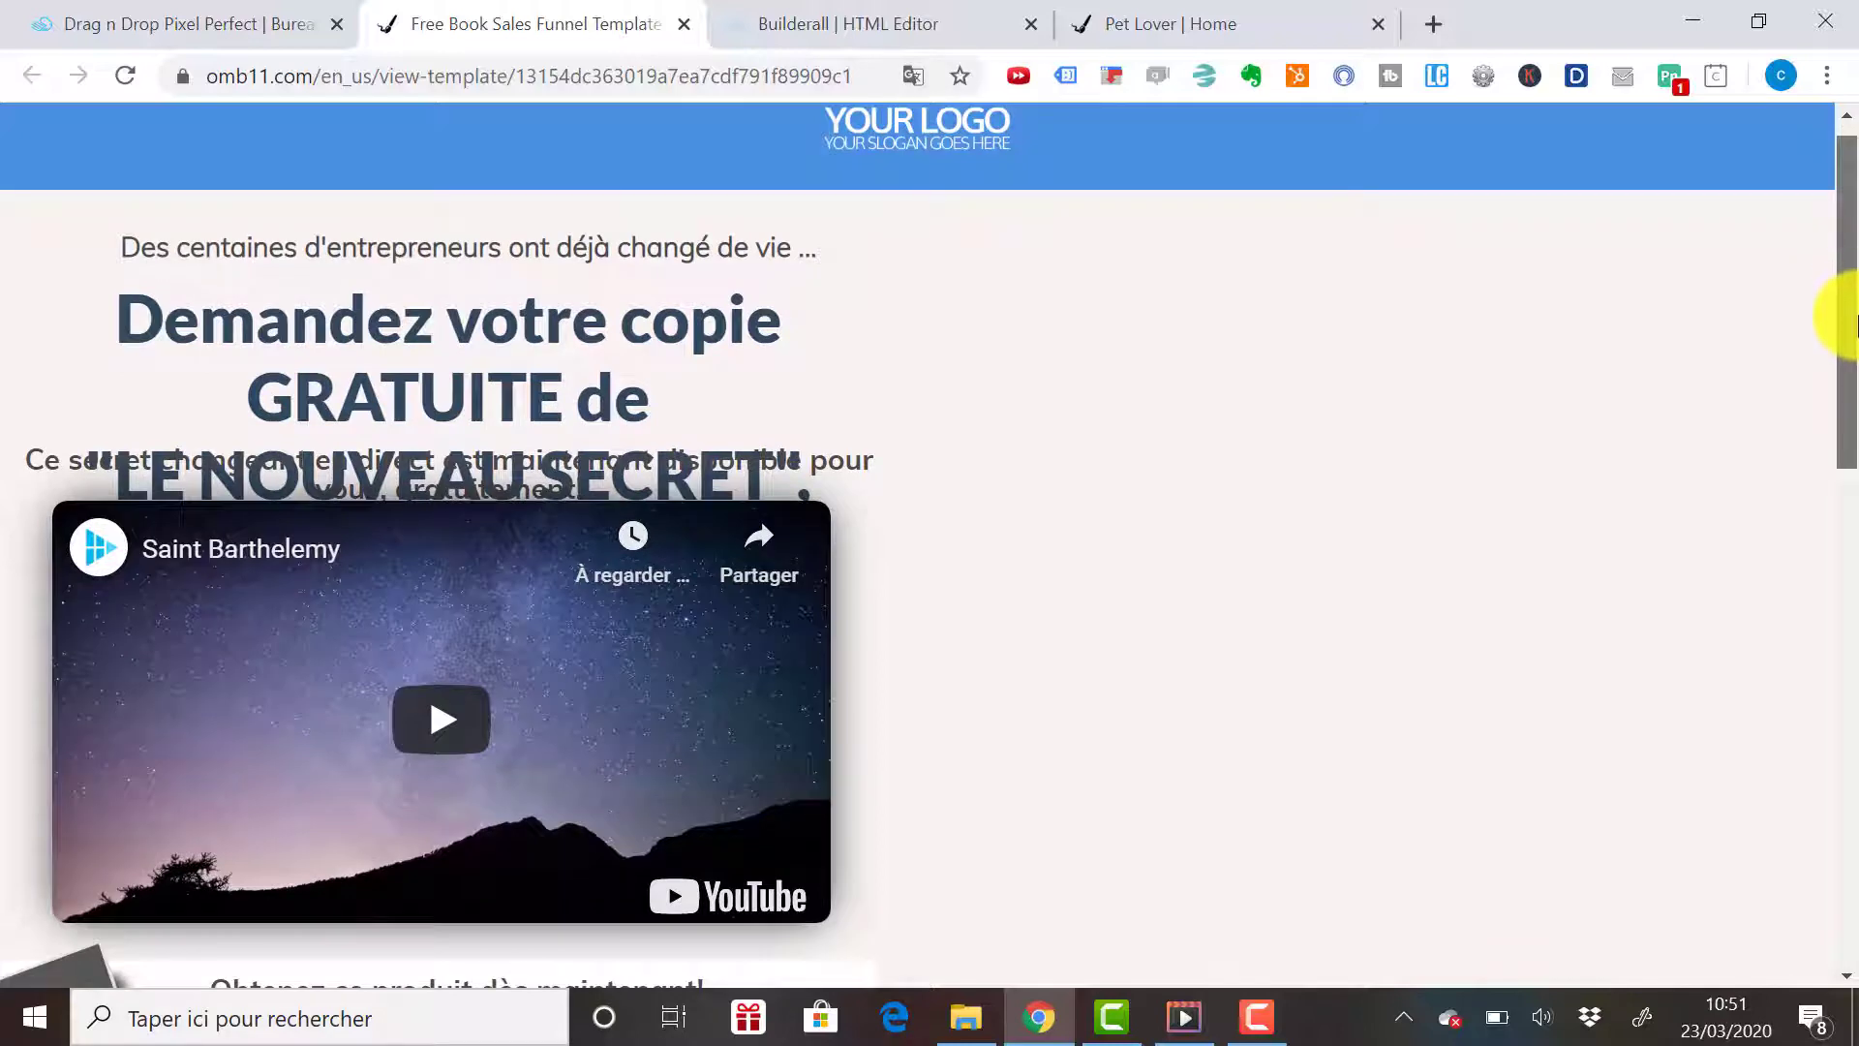
pyautogui.click(1851, 470)
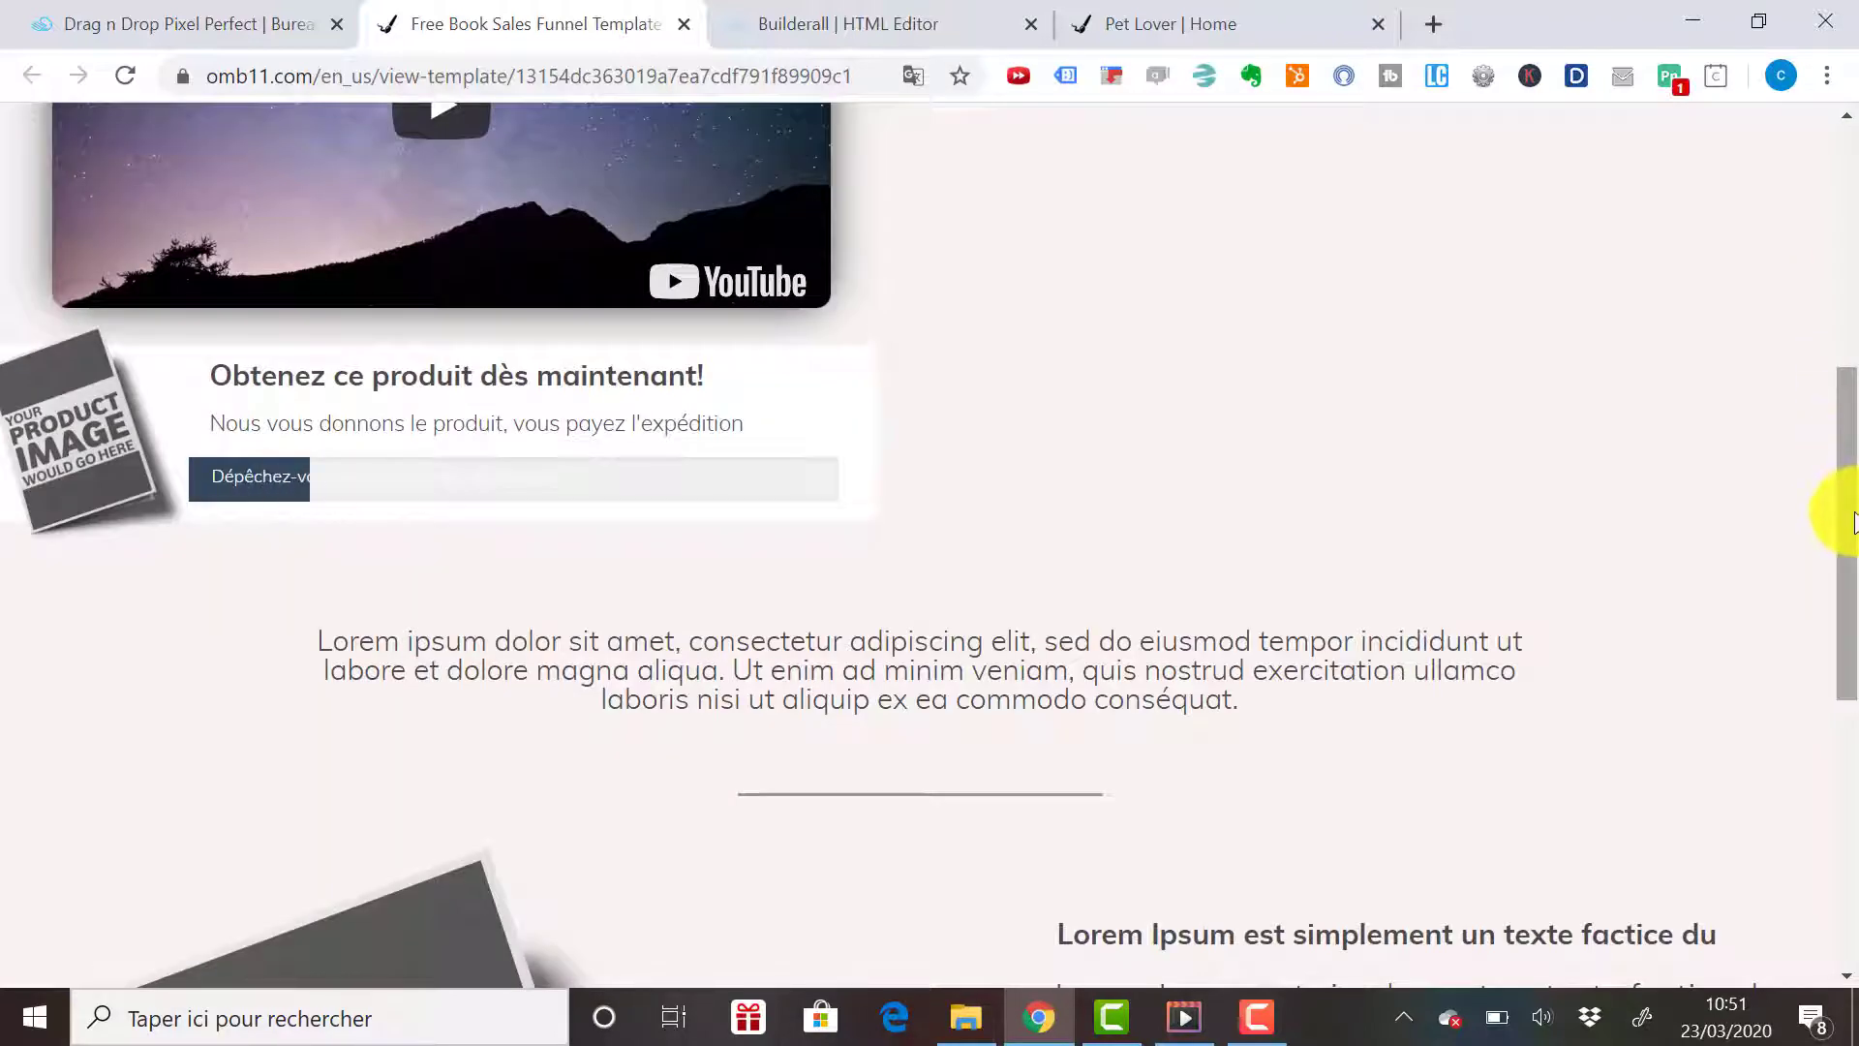
pyautogui.moveTo(1839, 506); pyautogui.dragTo(1852, 800)
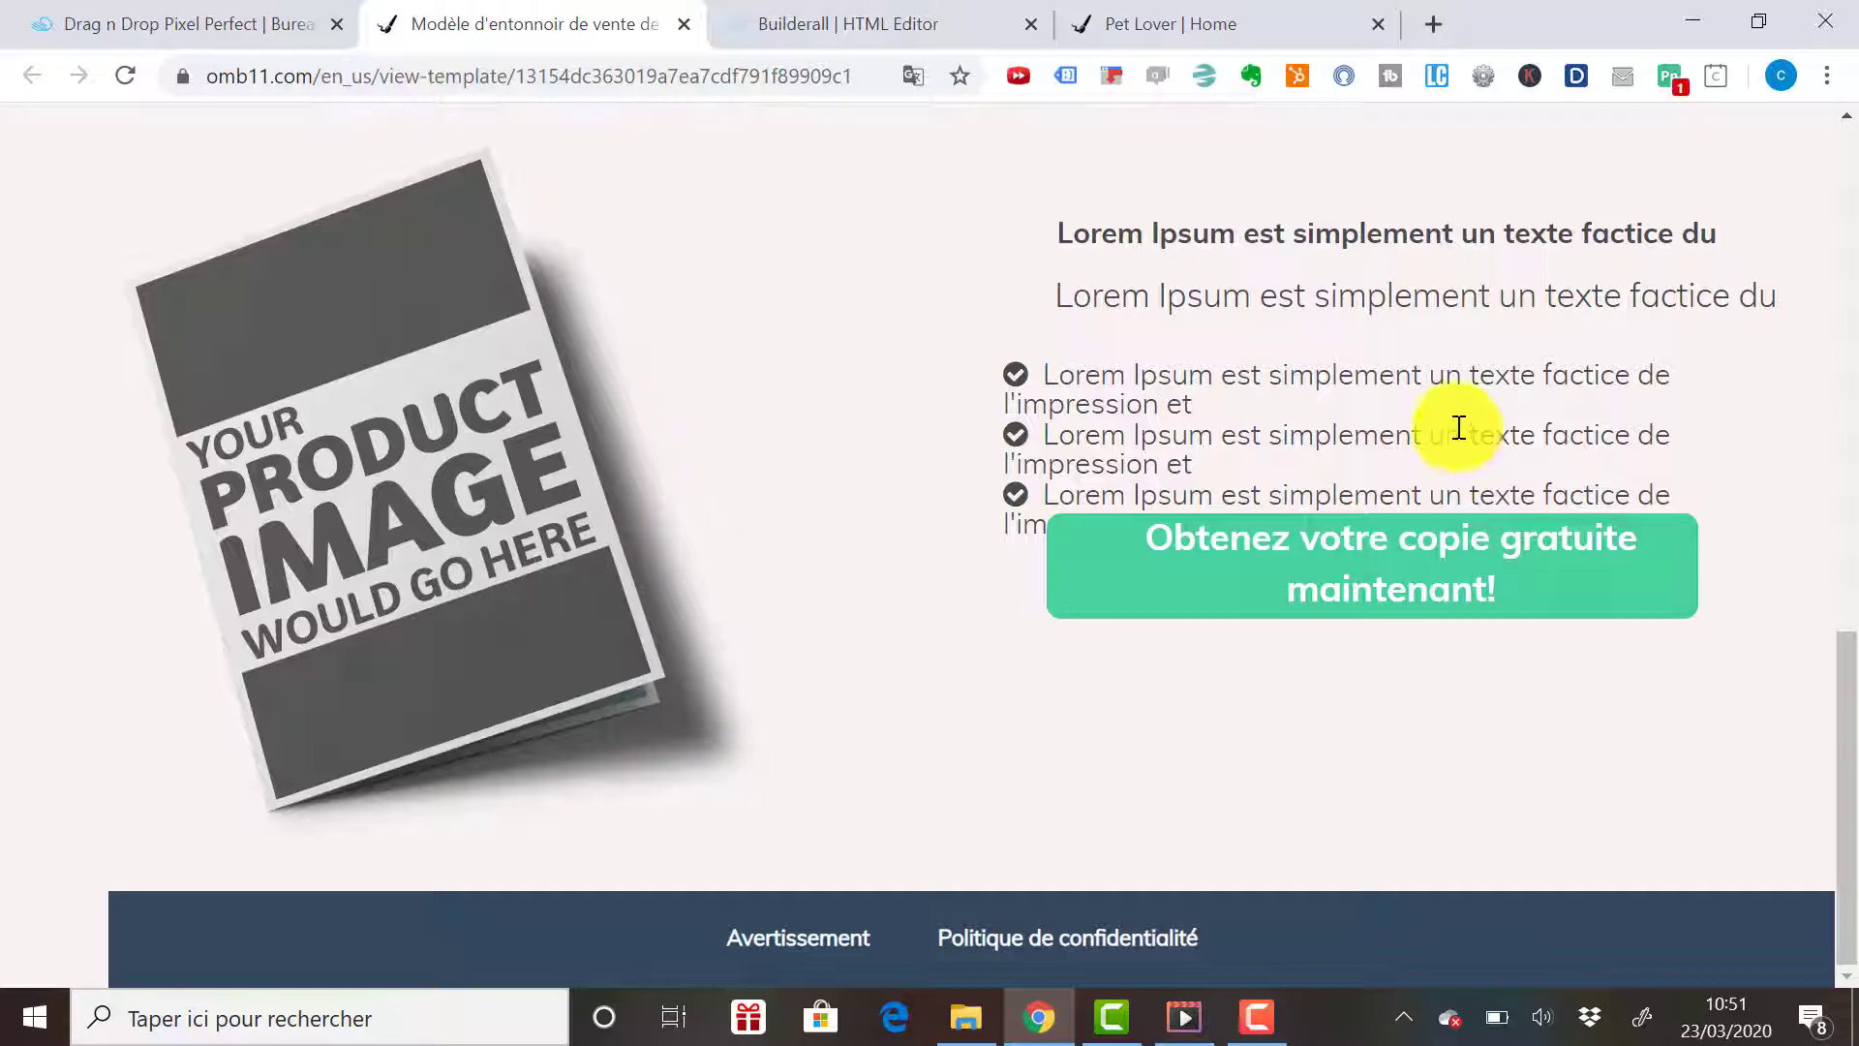
pyautogui.moveTo(1847, 872); pyautogui.dragTo(1854, 286)
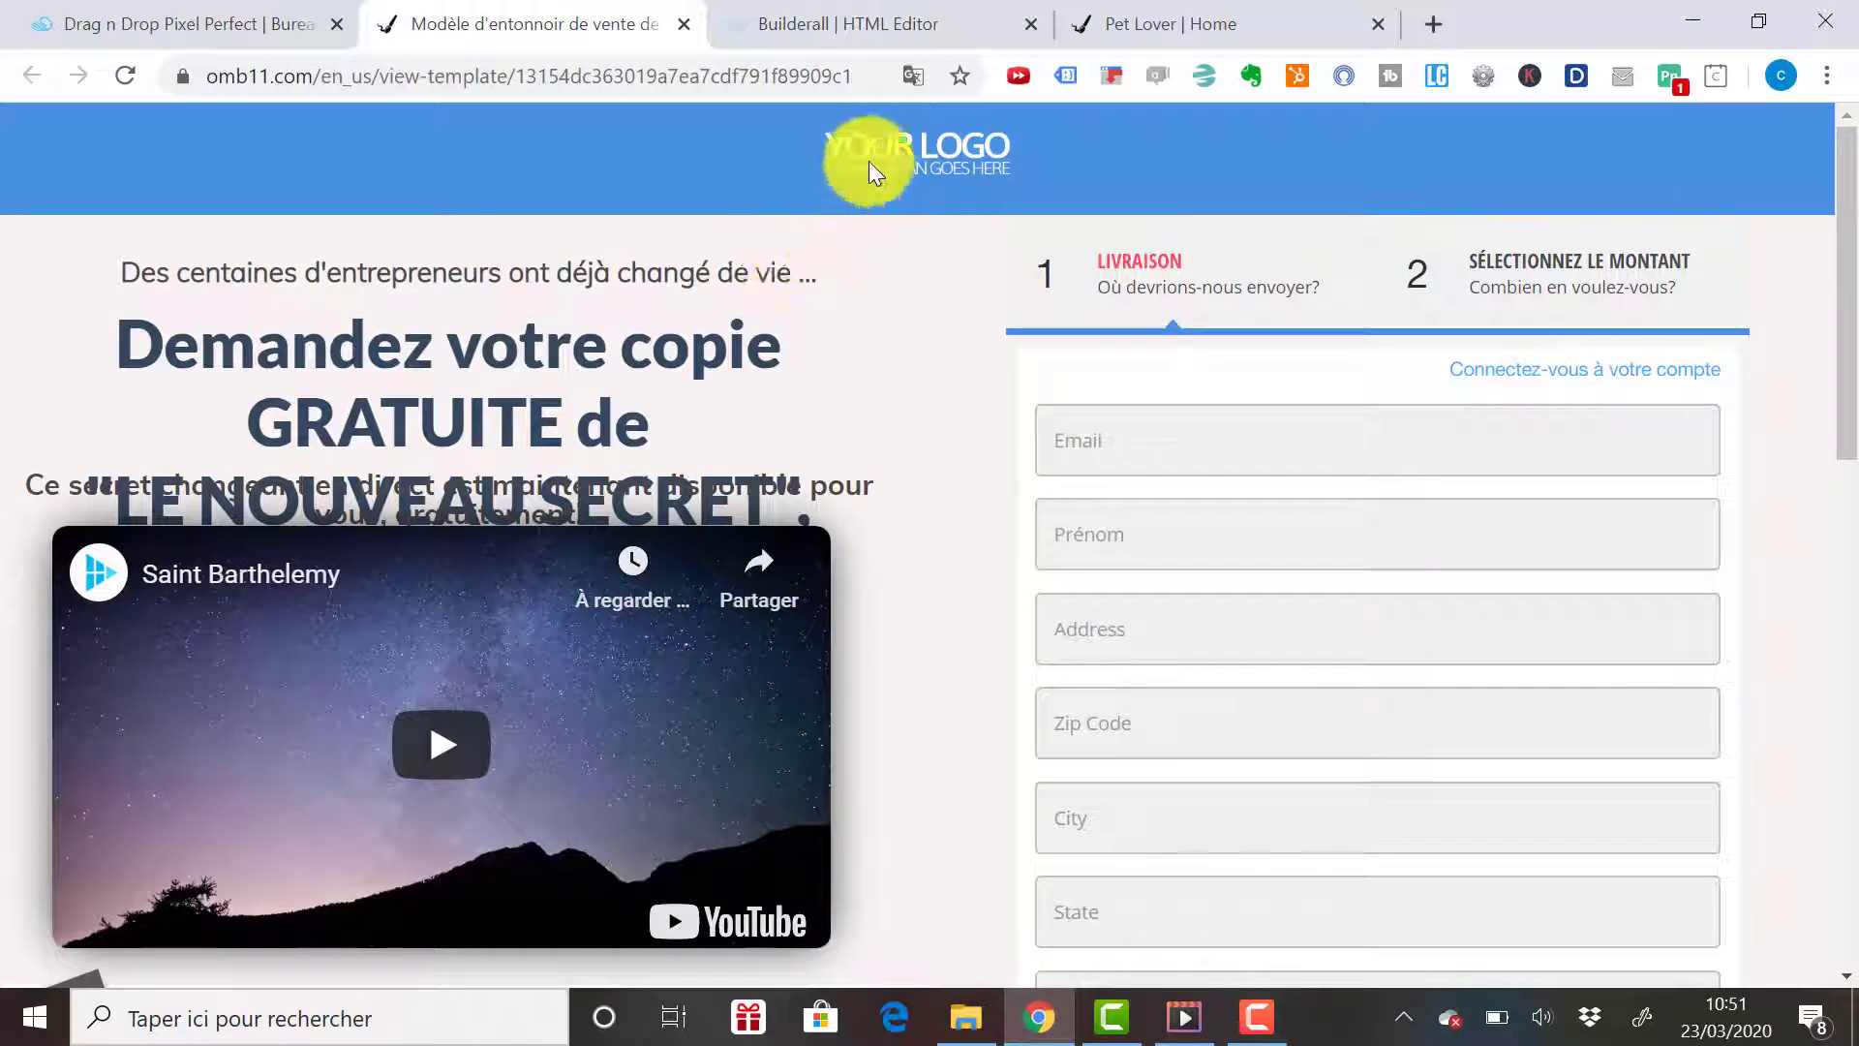
# - Leave the editor and funnel preview, and open the Builderall Accueil page with the application list
pyautogui.click(823, 27)
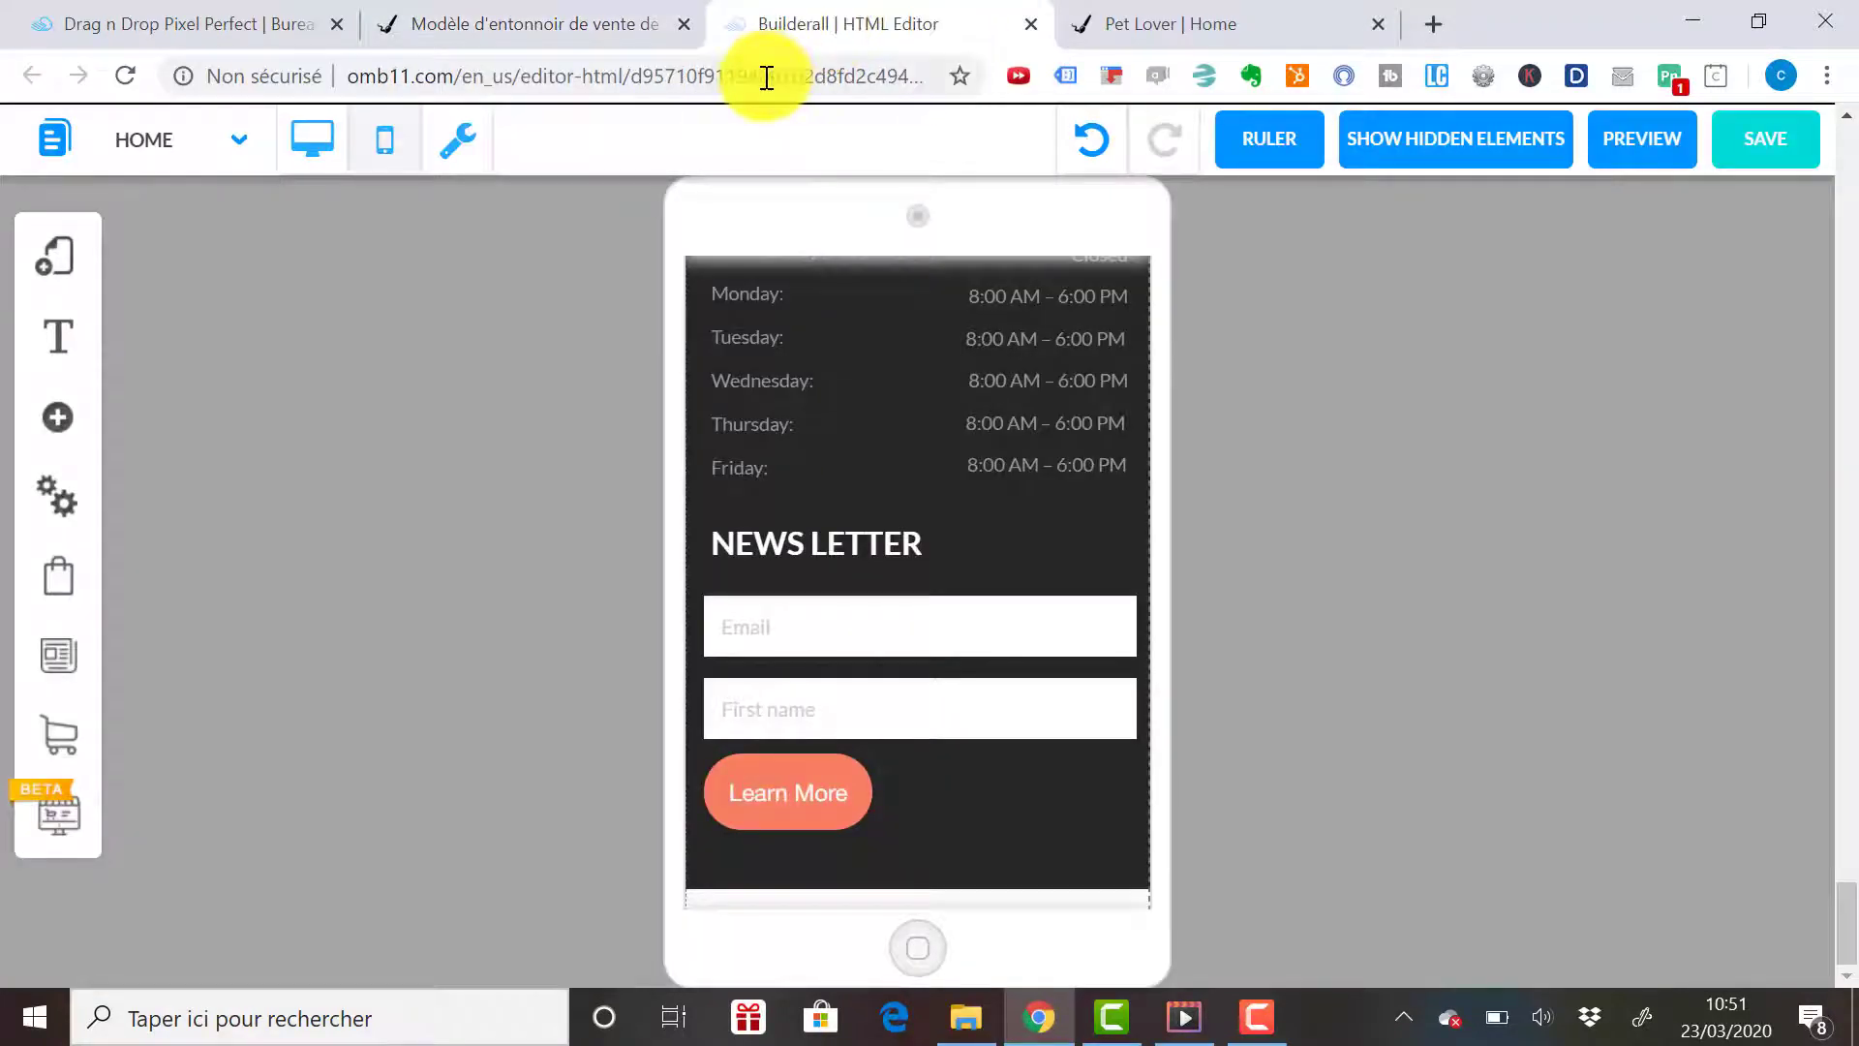
pyautogui.click(585, 26)
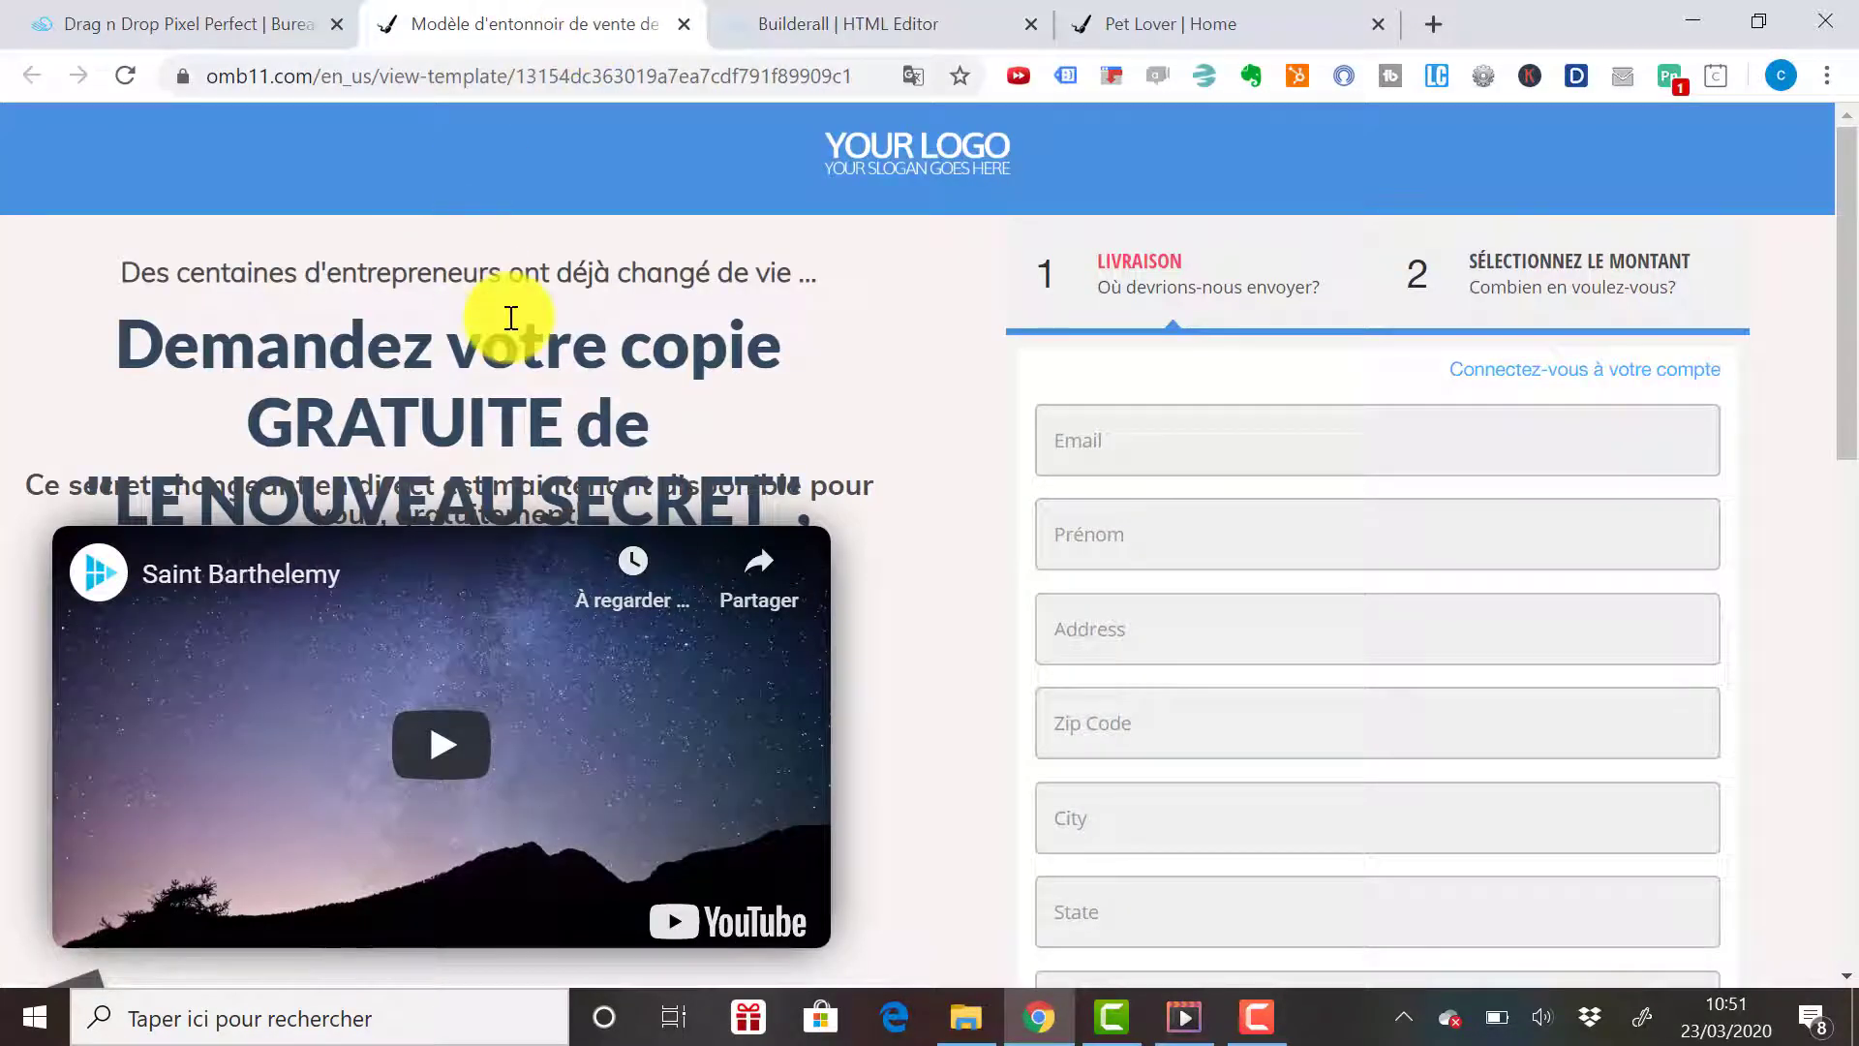
pyautogui.click(219, 32)
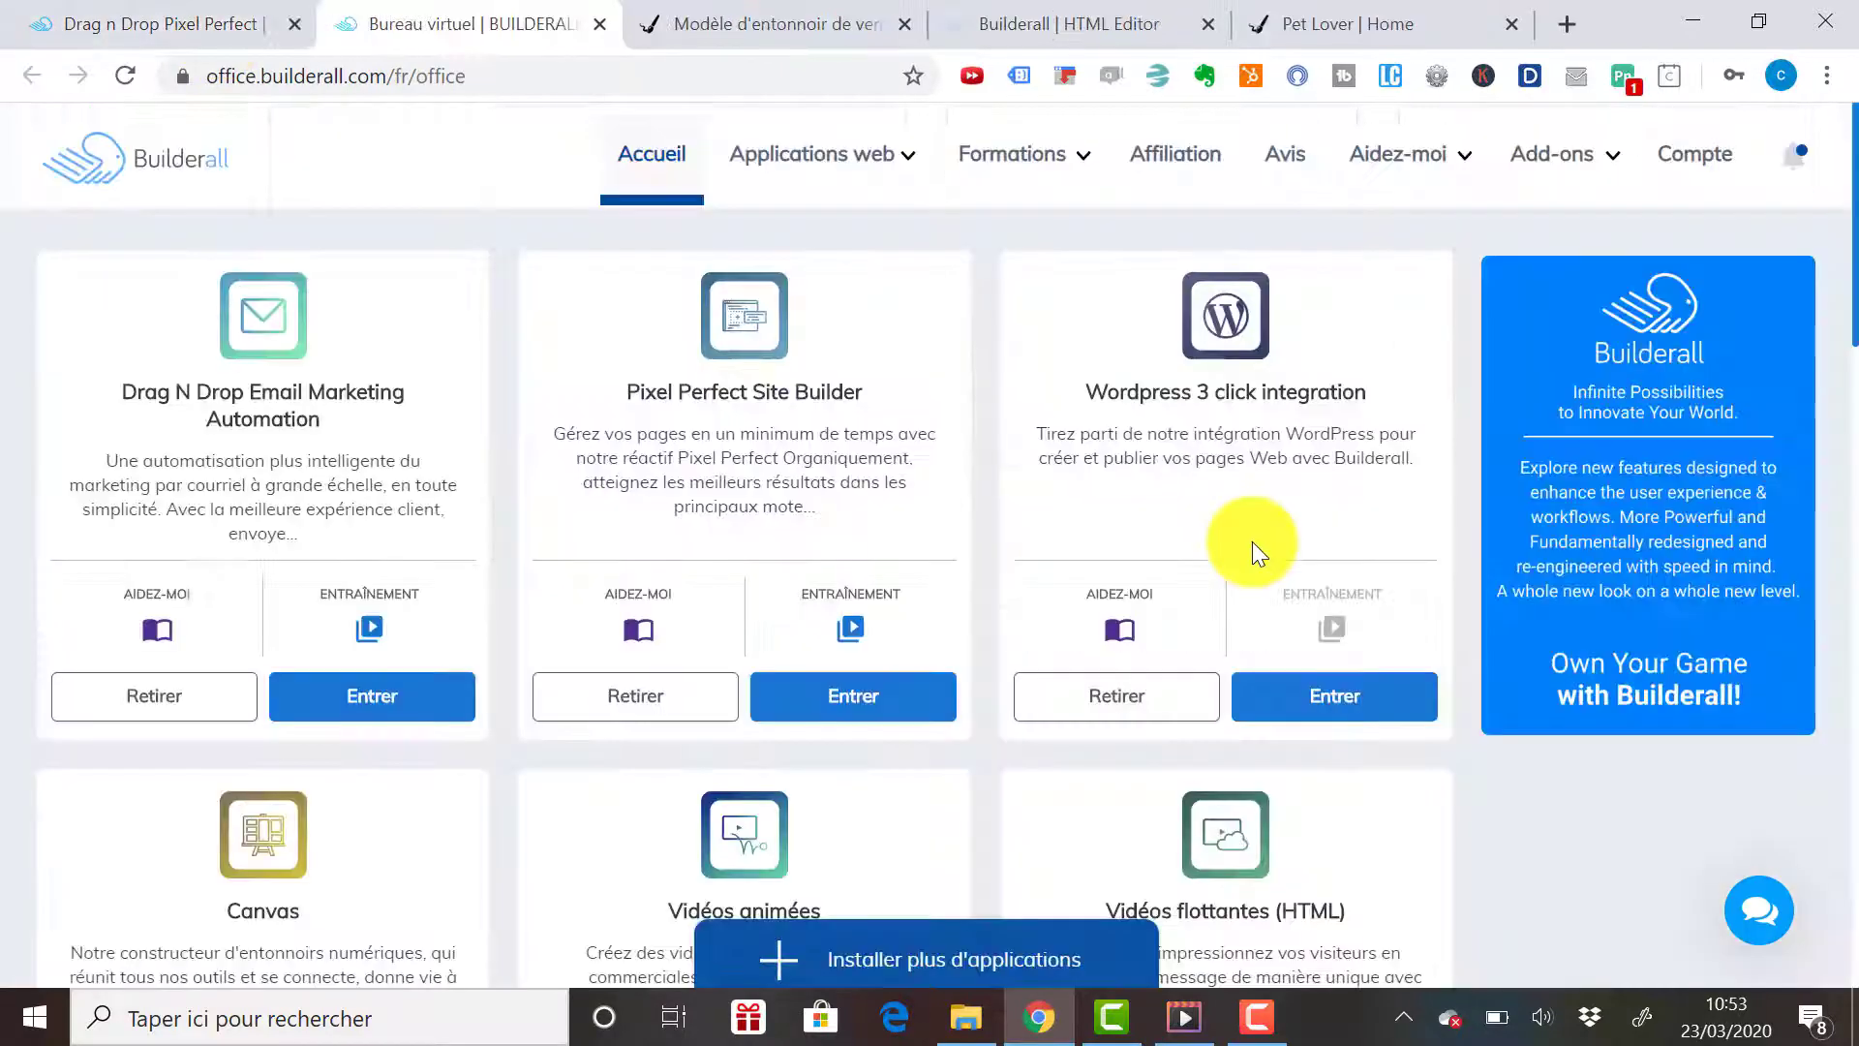
# - Open the Wordpress 3 click integration app and dismiss the page translation prompt to view its website manager
pyautogui.moveTo(928, 205)
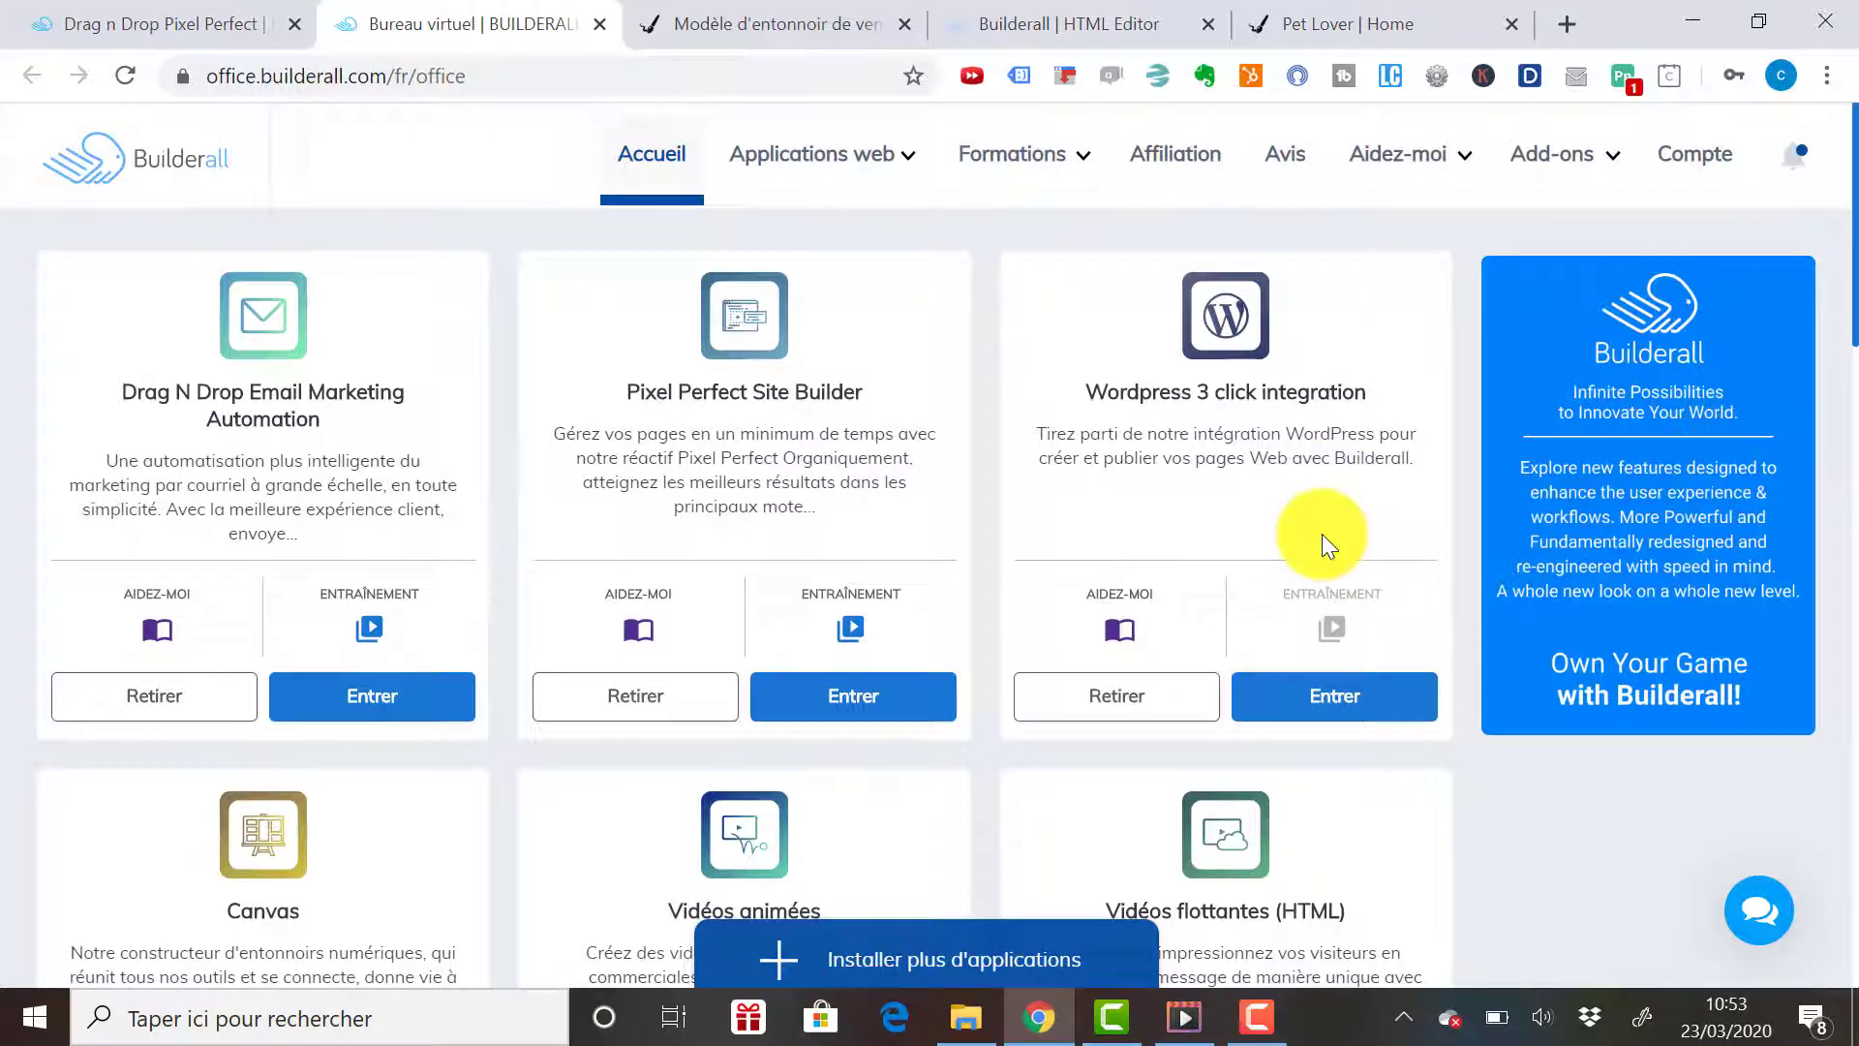
pyautogui.click(1306, 701)
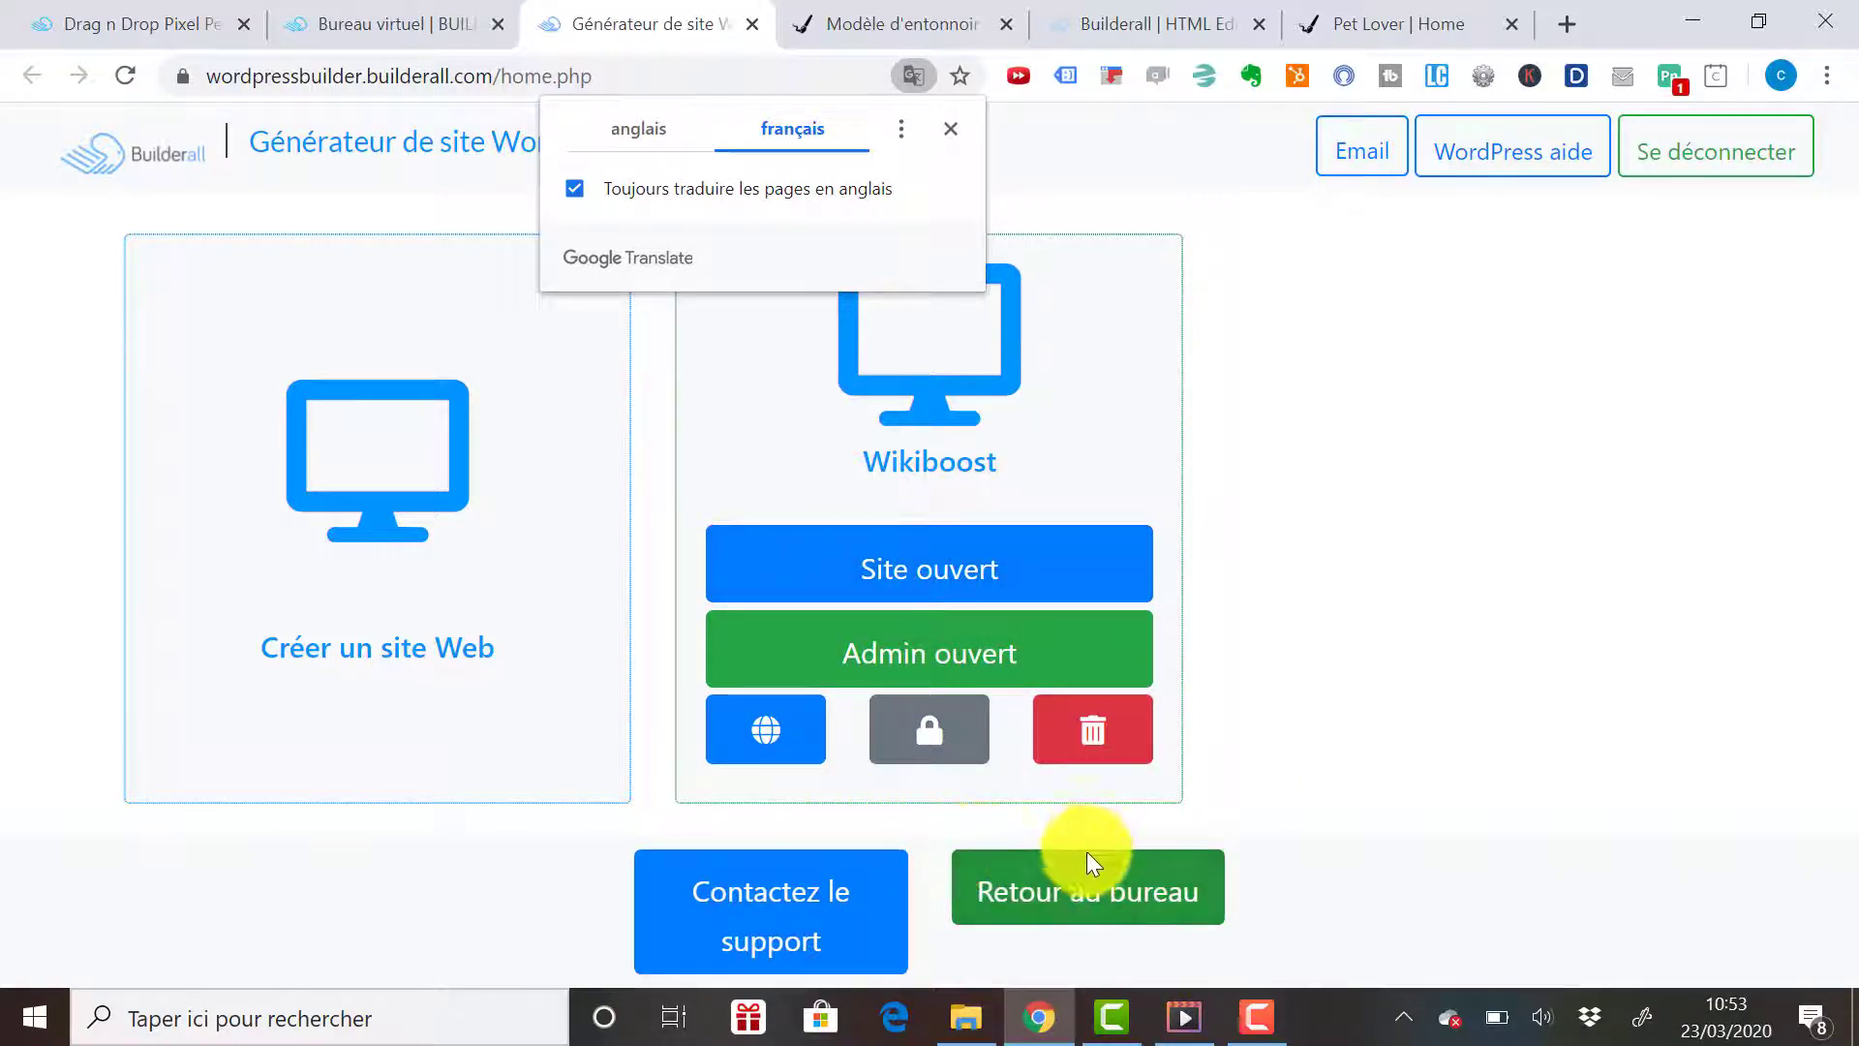
pyautogui.click(951, 132)
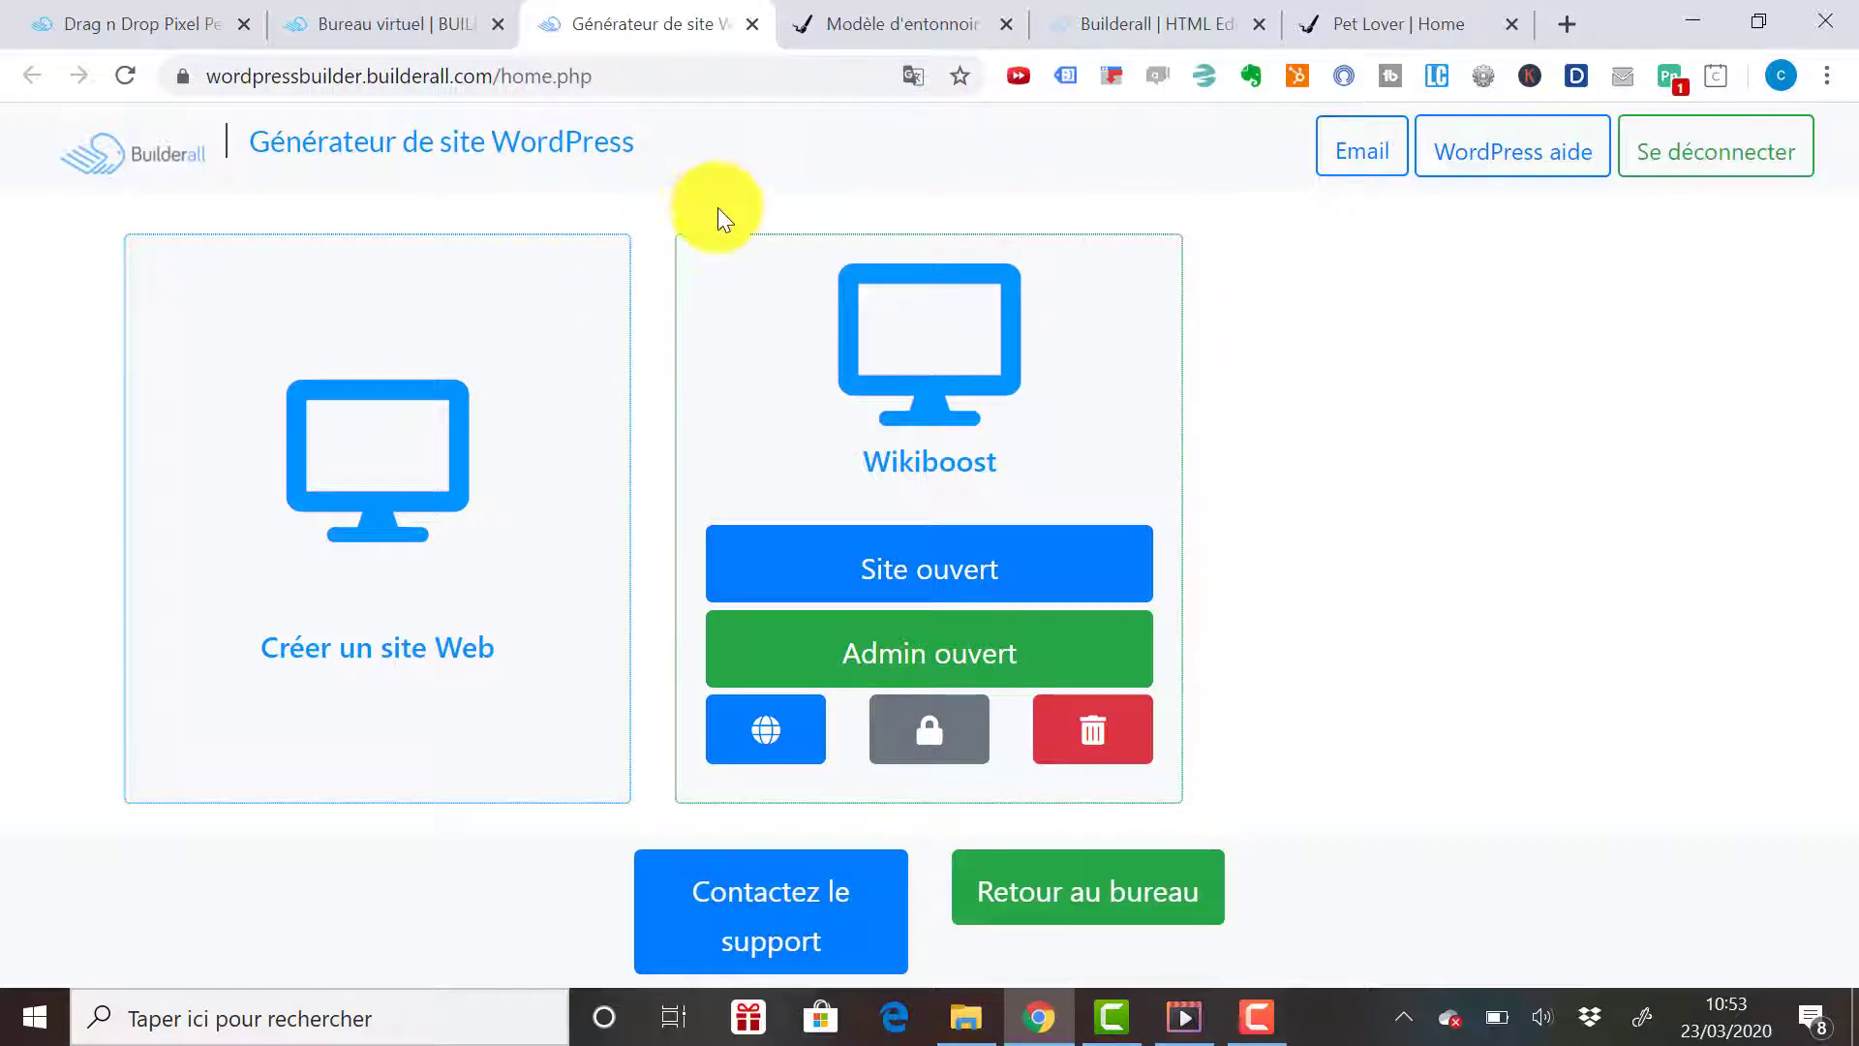
# - Return to the Builderall office, enter the Pixel Perfect Site Builder and open the published wikiboost.fr website
pyautogui.click(385, 23)
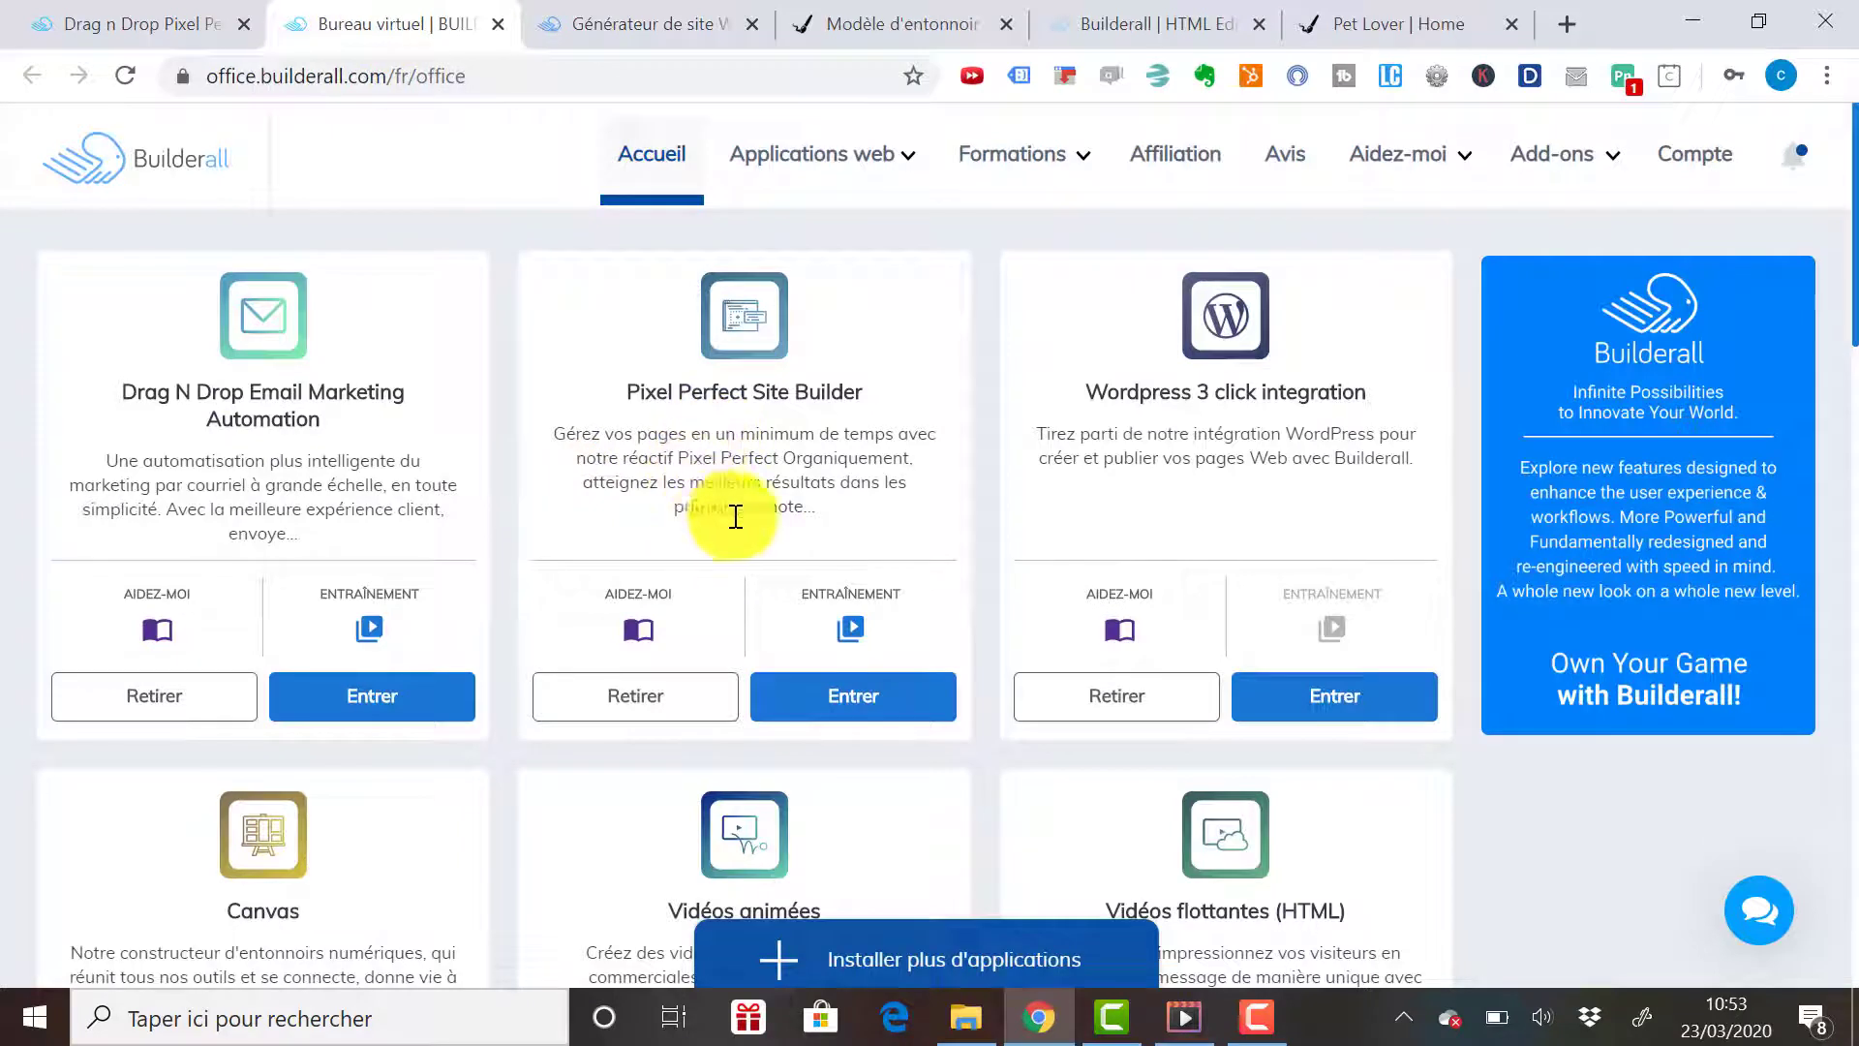
pyautogui.click(856, 703)
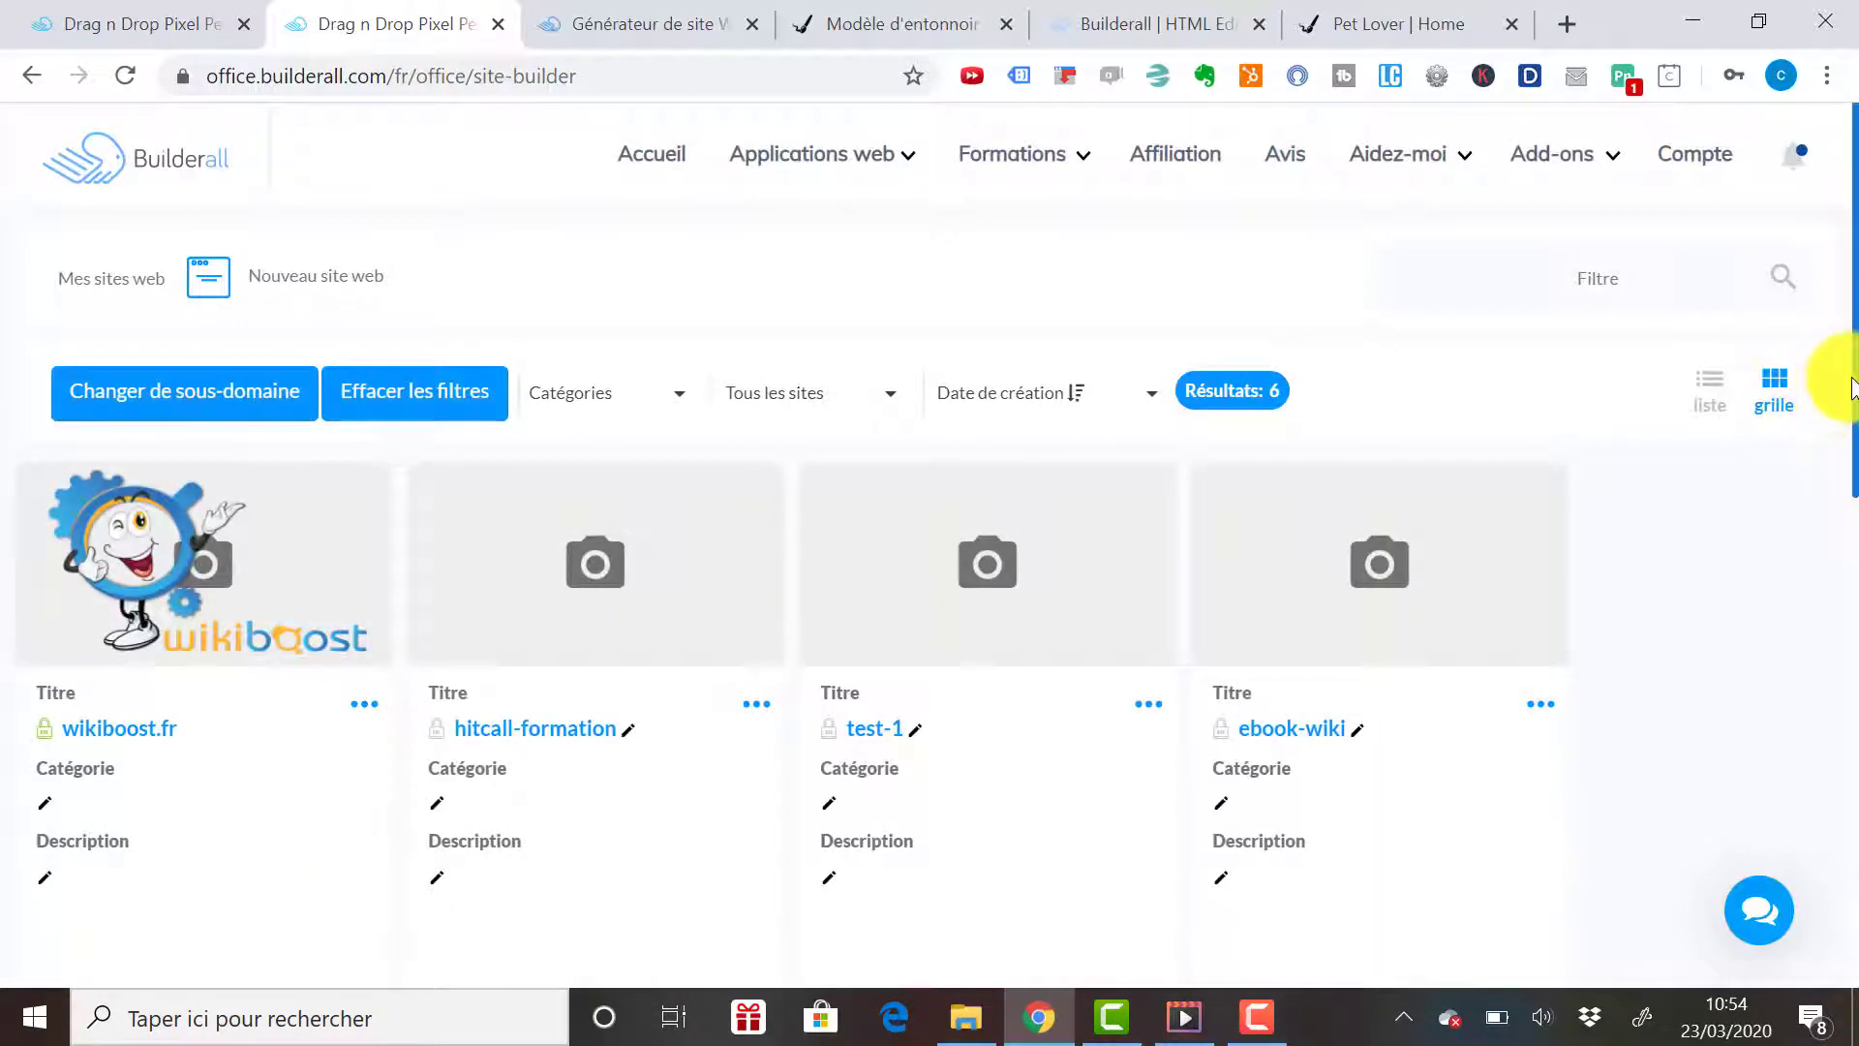
pyautogui.moveTo(1851, 450); pyautogui.dragTo(1858, 478)
pyautogui.click(781, 240)
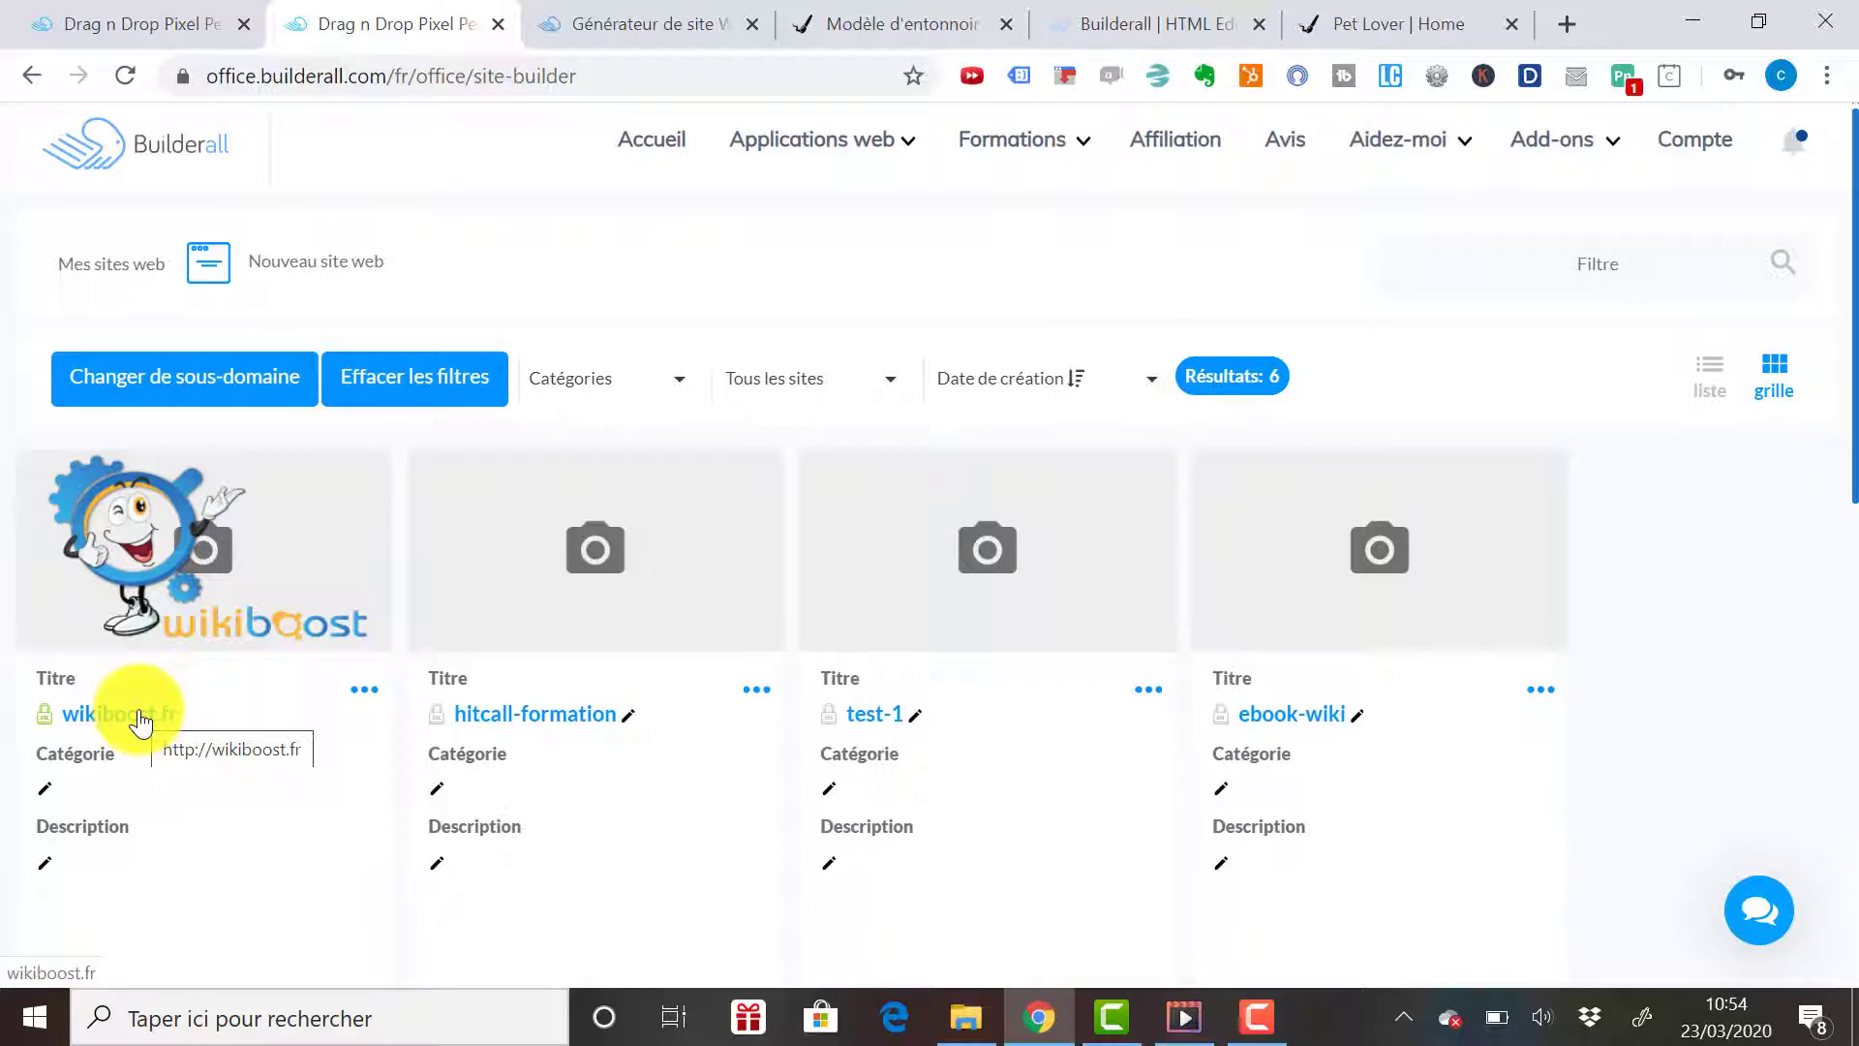
pyautogui.click(140, 721)
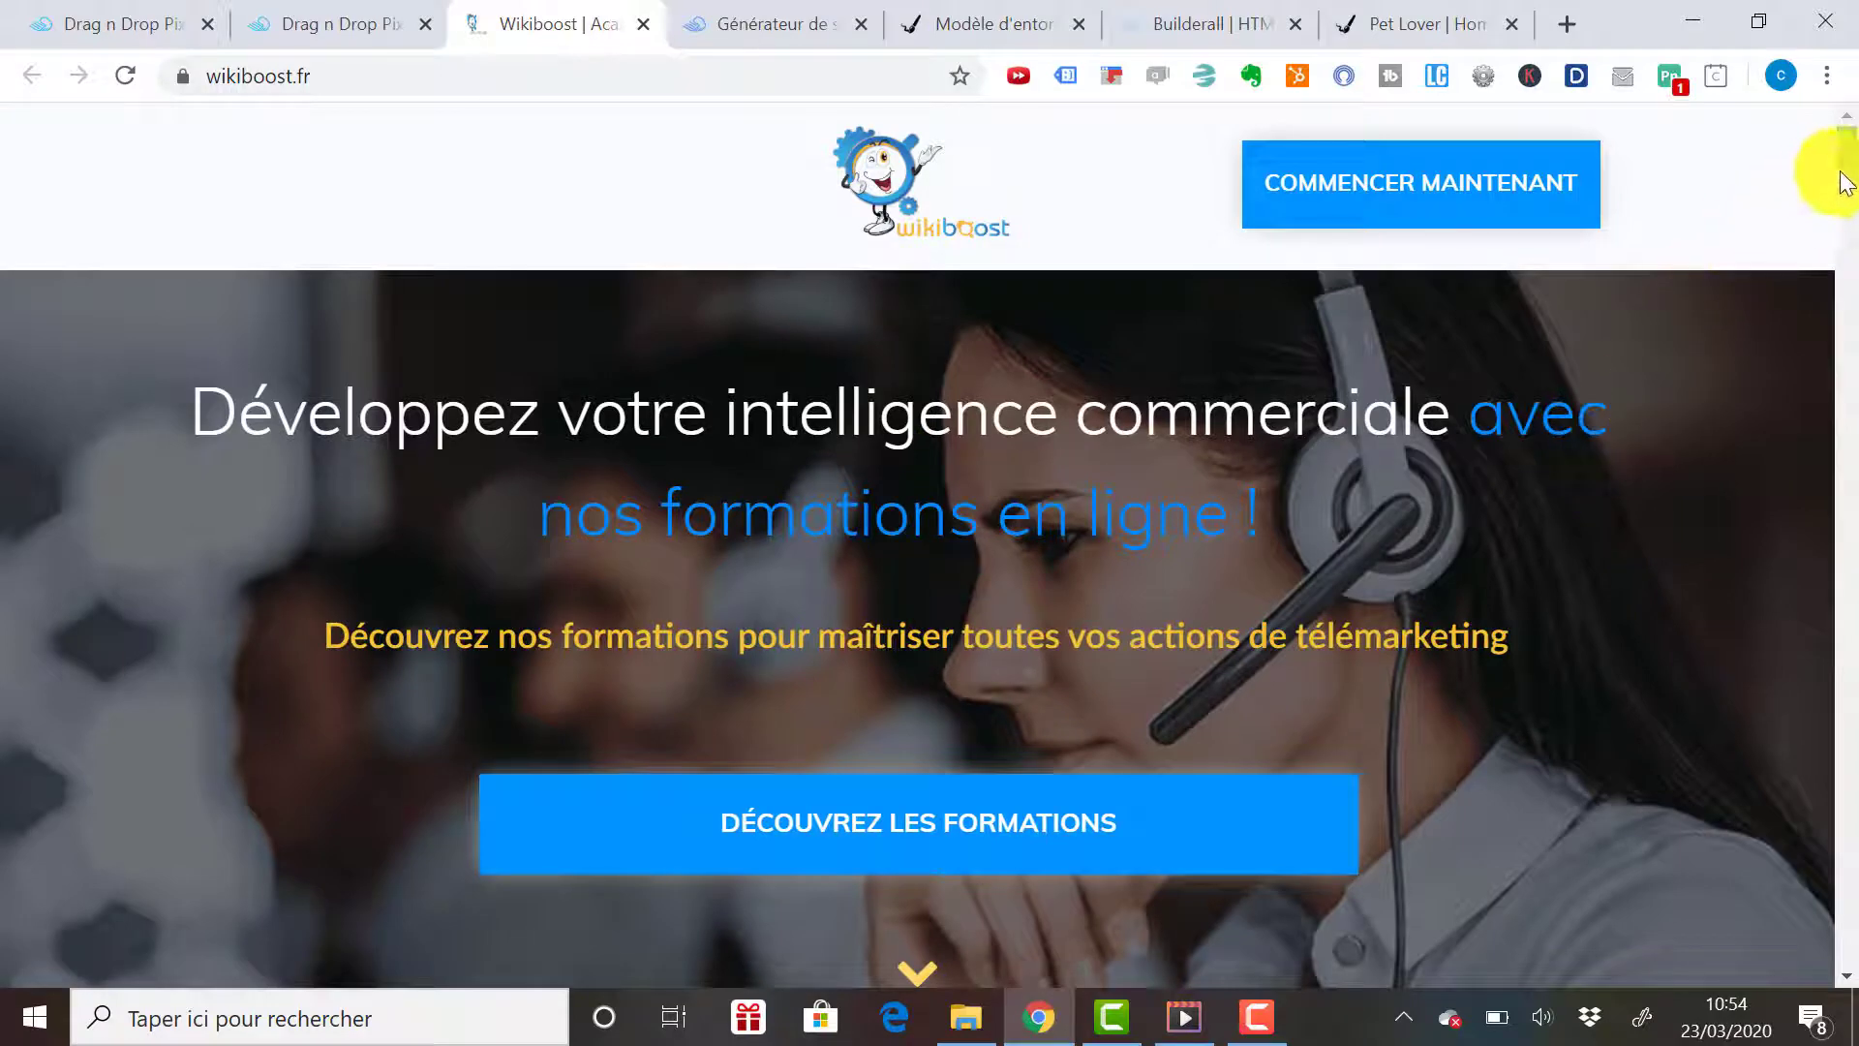
# - Open the telephone reception training page from the Wikiboost home page and review it down to the price section
pyautogui.moveTo(1845, 182); pyautogui.dragTo(1851, 383)
pyautogui.click(269, 741)
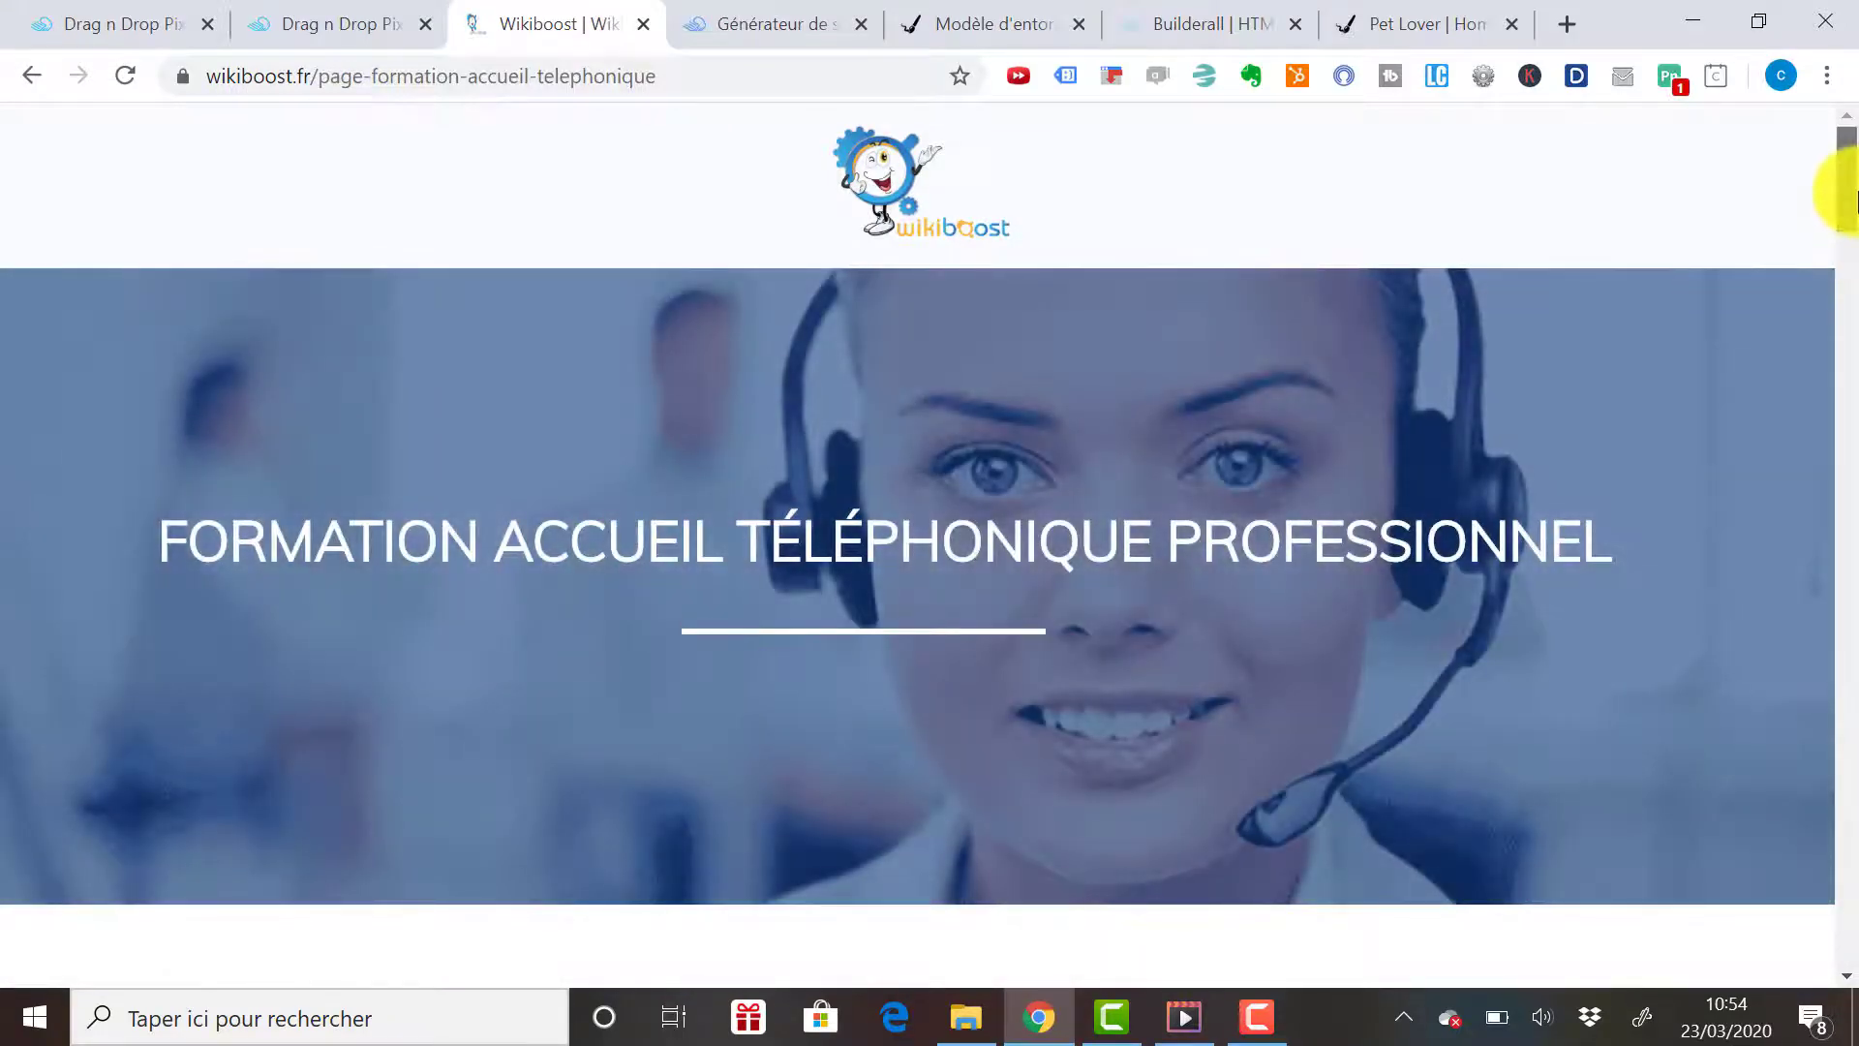
pyautogui.moveTo(1852, 194); pyautogui.dragTo(1852, 873)
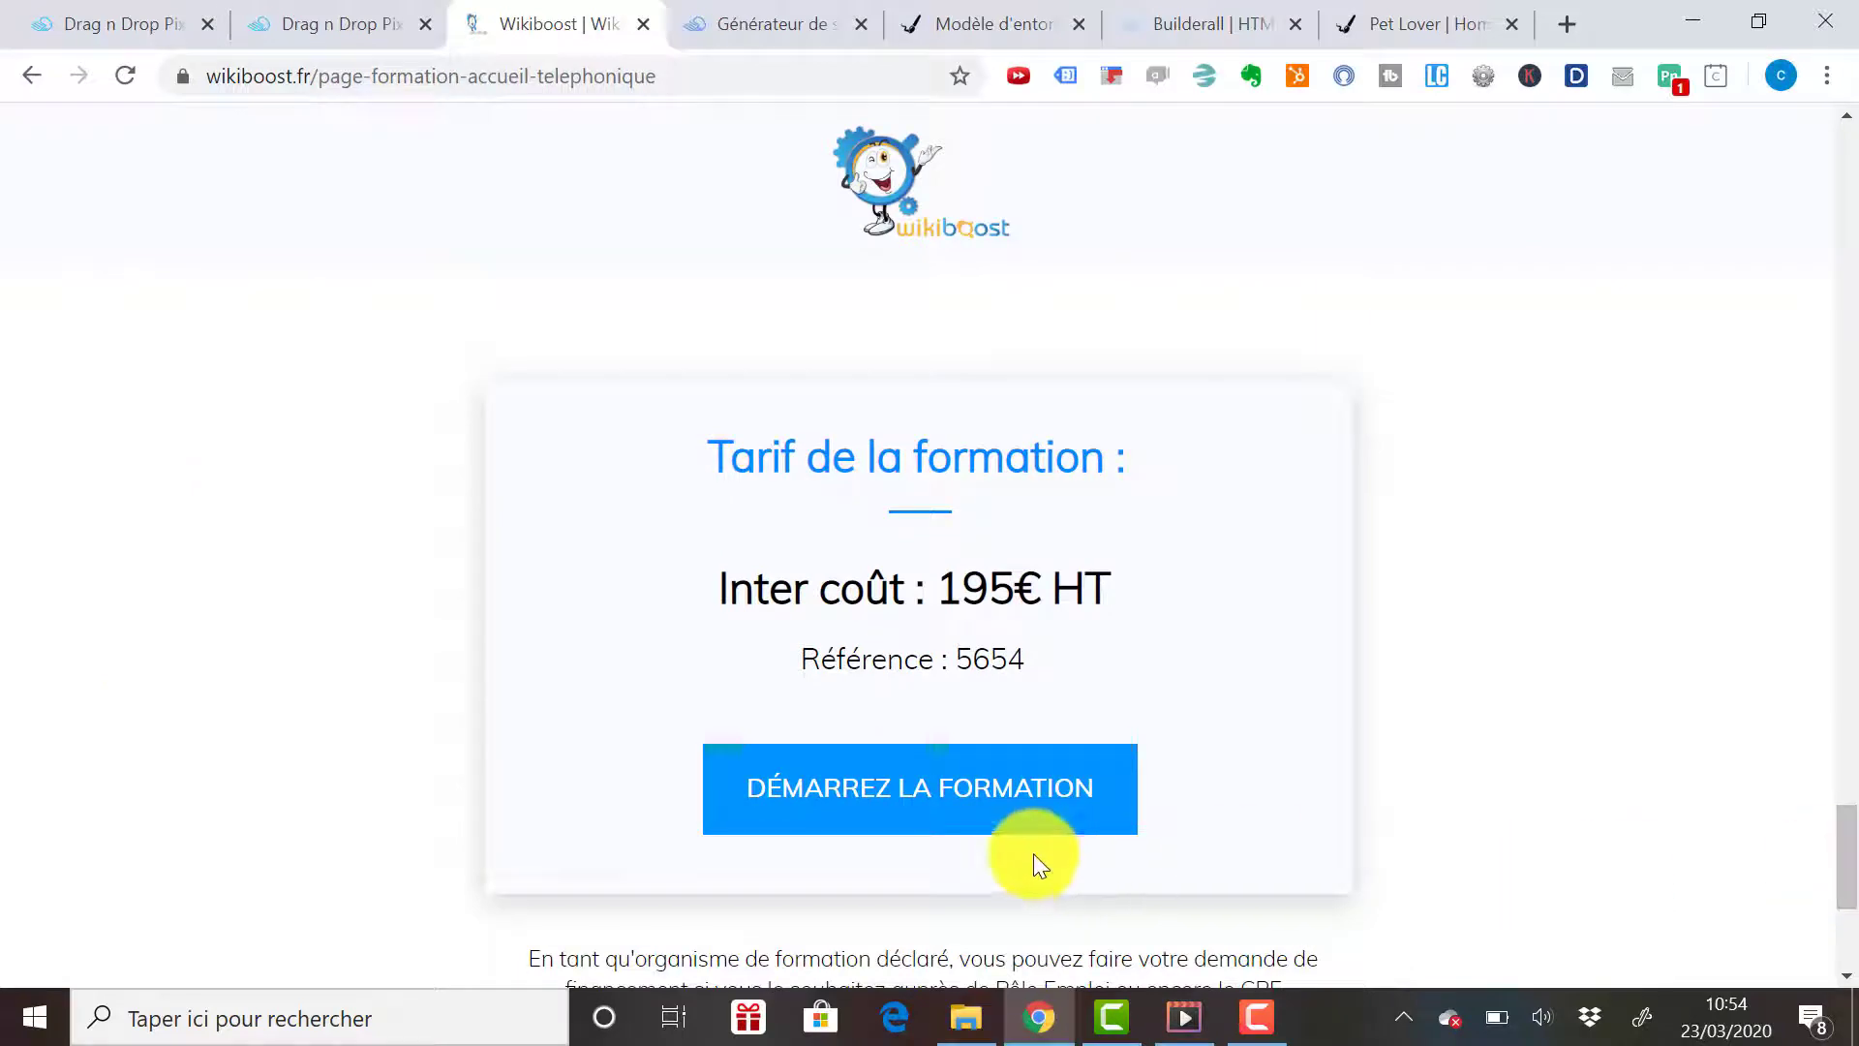
# - Start the telephone reception training order and add the discounted "Combattre les objections" training to it
pyautogui.click(987, 810)
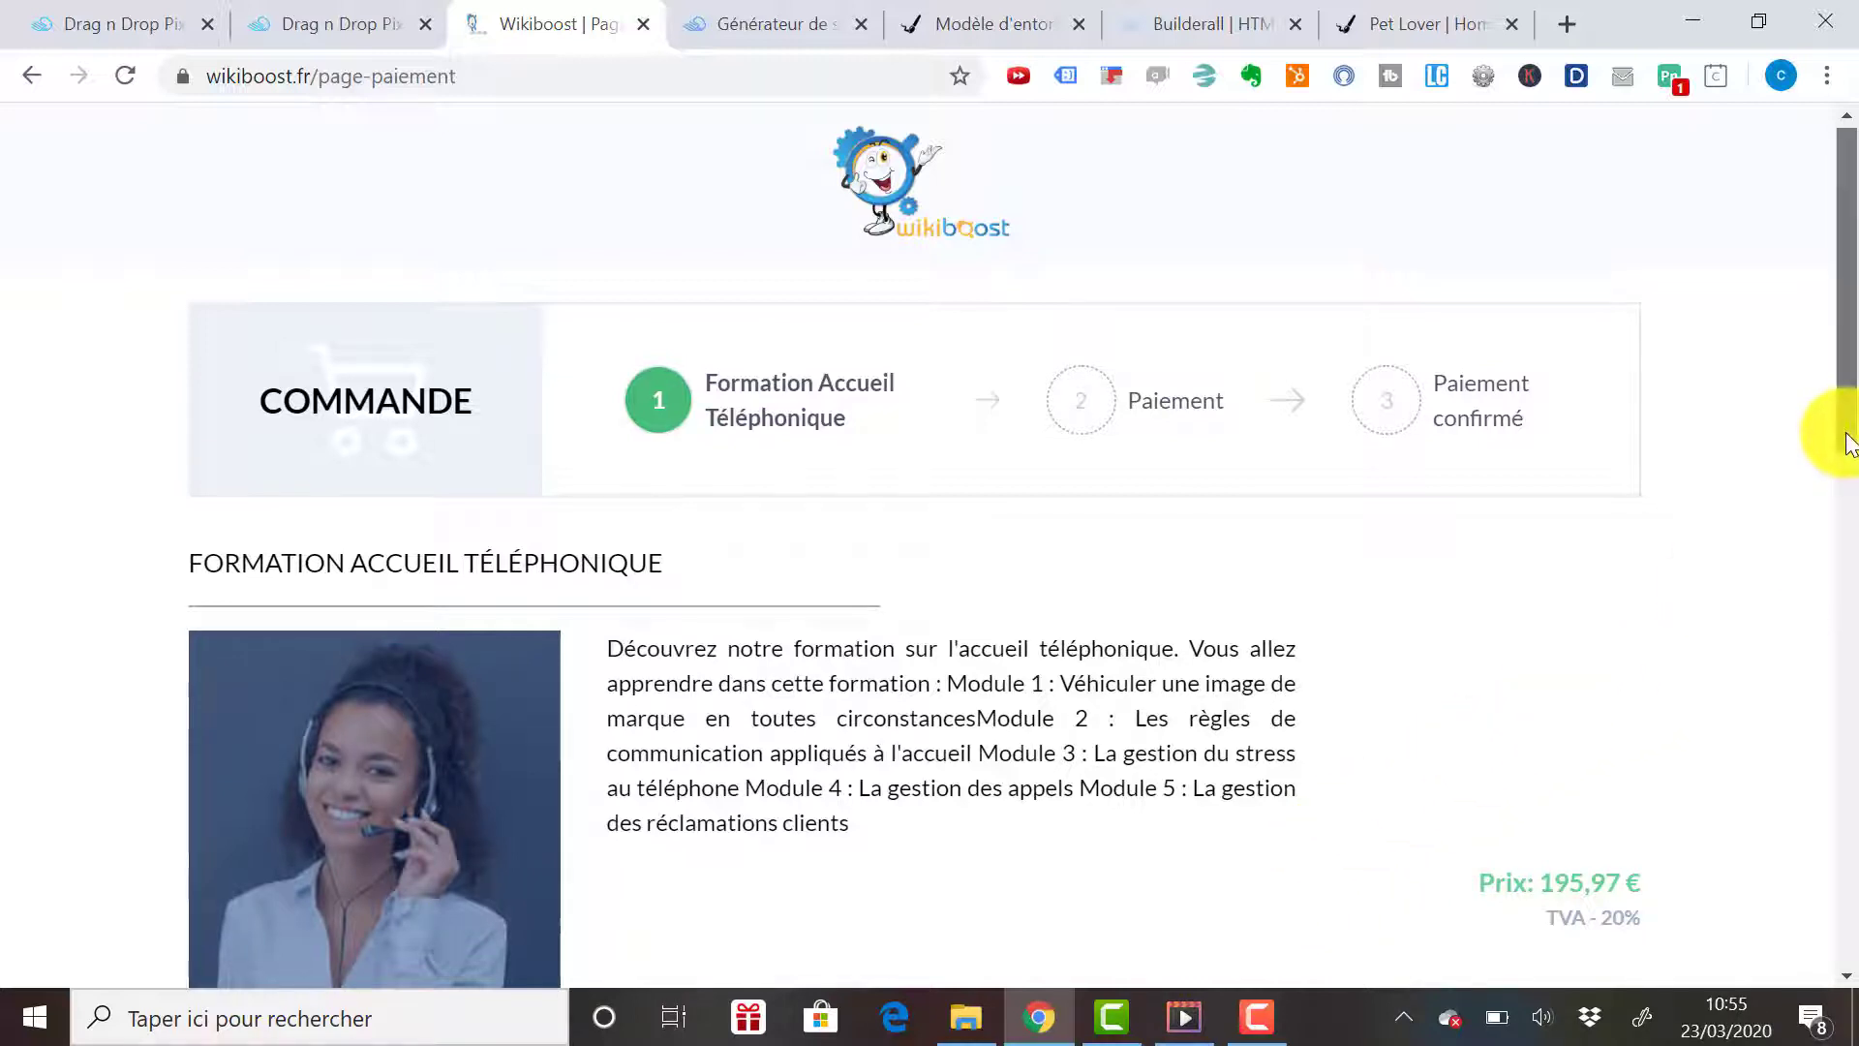
pyautogui.scroll(-1, 1850, 475)
pyautogui.moveTo(1849, 475); pyautogui.dragTo(1846, 675)
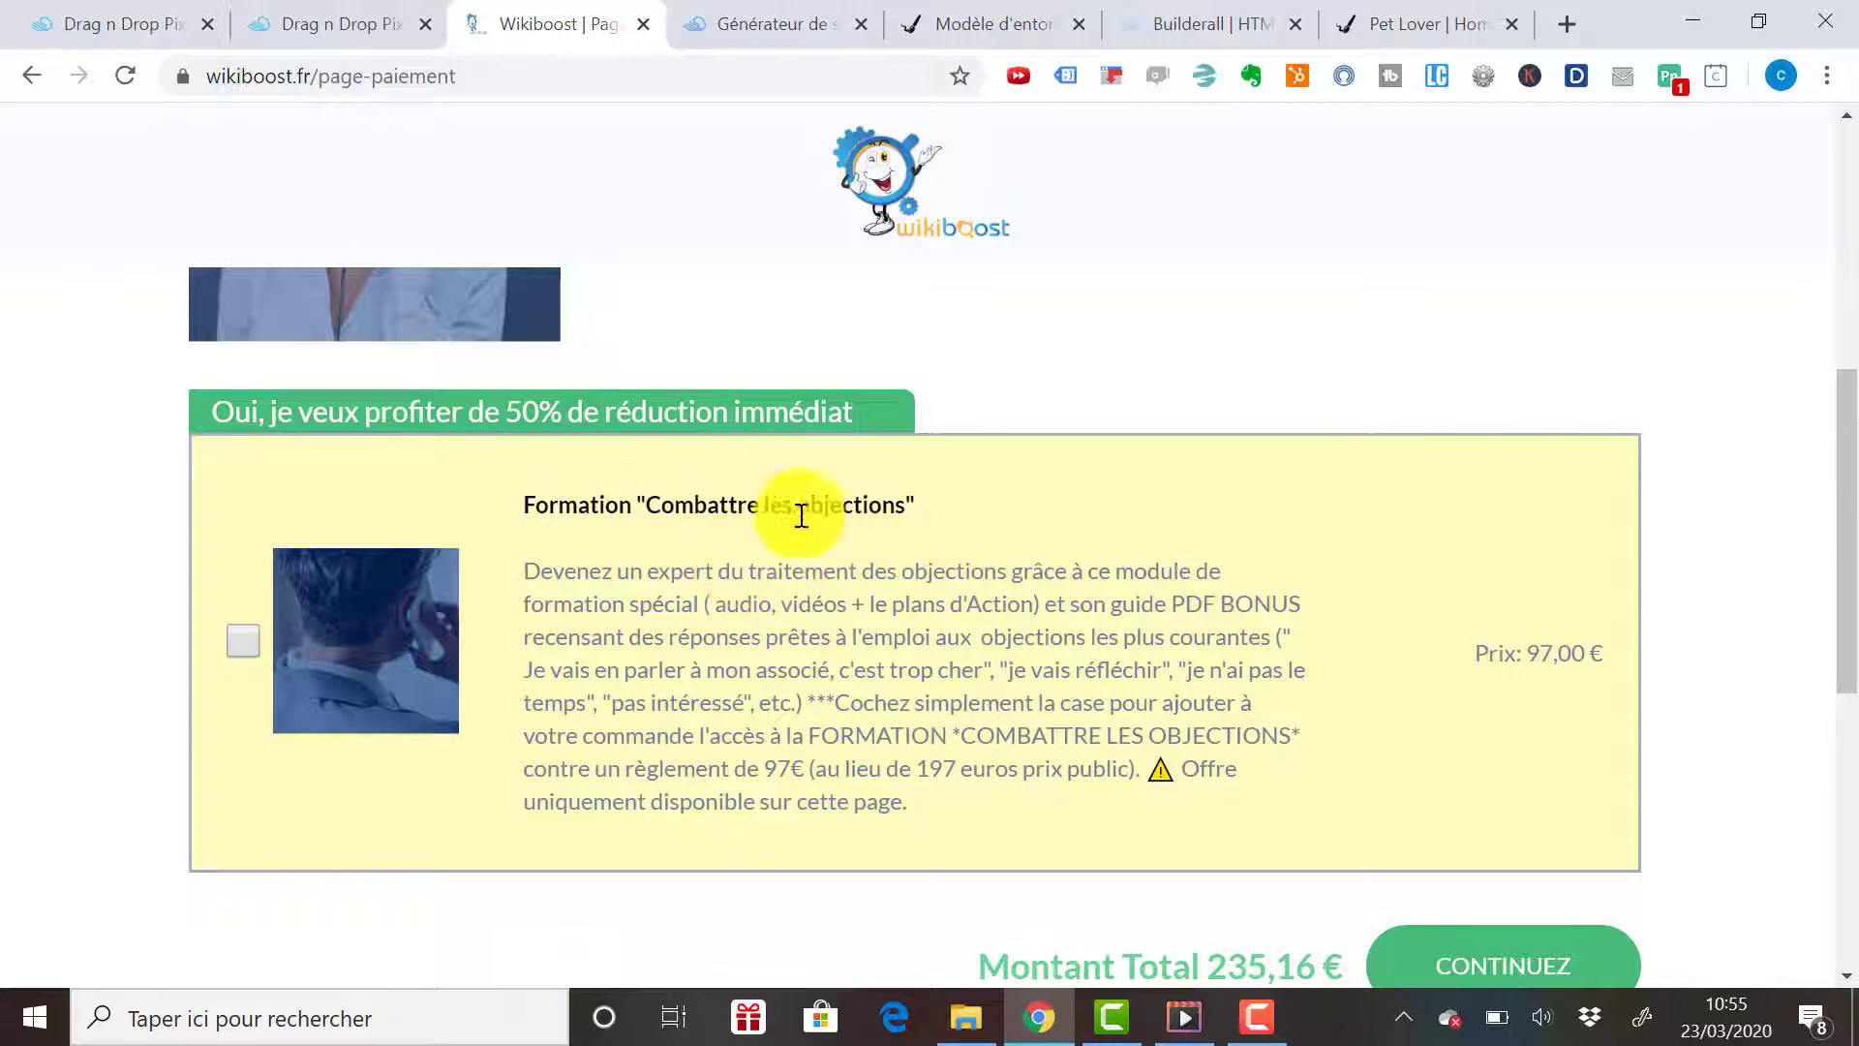
pyautogui.click(238, 645)
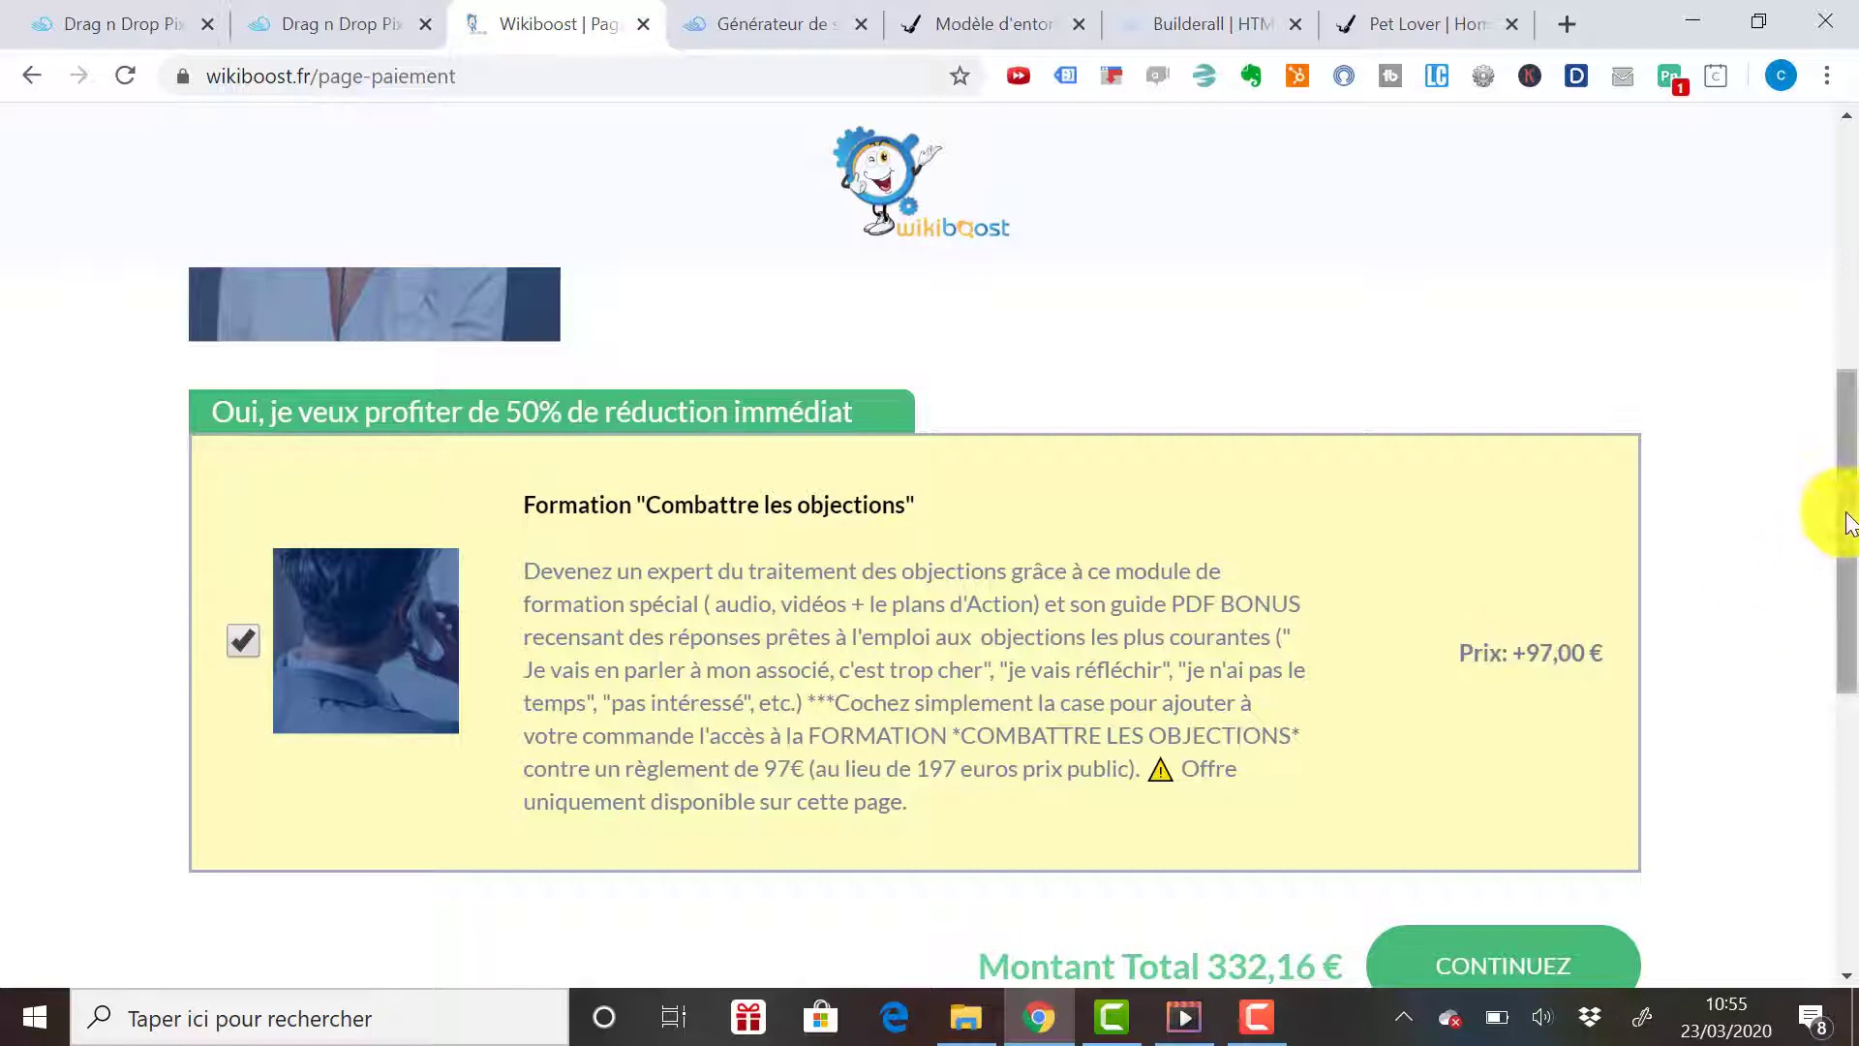
# - Continue to the payment stage of the order and review the password, phone and bank card fields
pyautogui.moveTo(1843, 516); pyautogui.dragTo(1844, 580)
pyautogui.click(1580, 779)
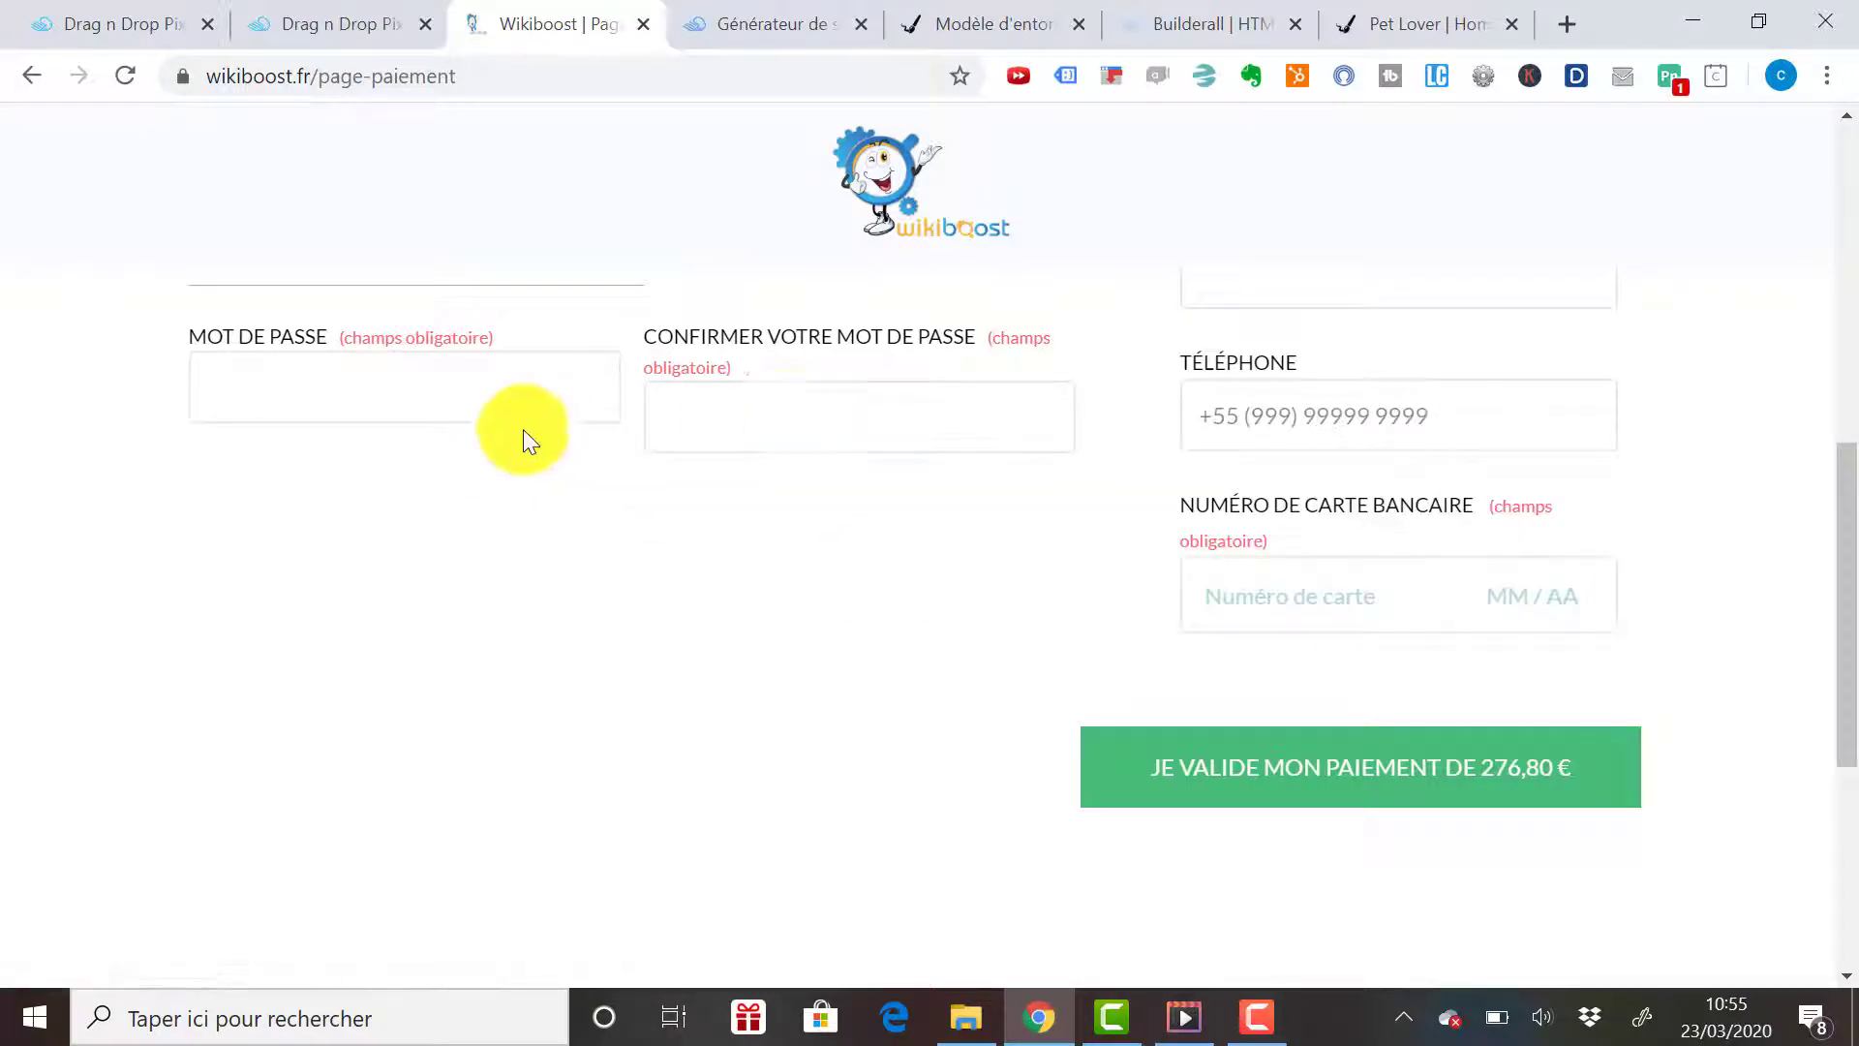
pyautogui.click(738, 431)
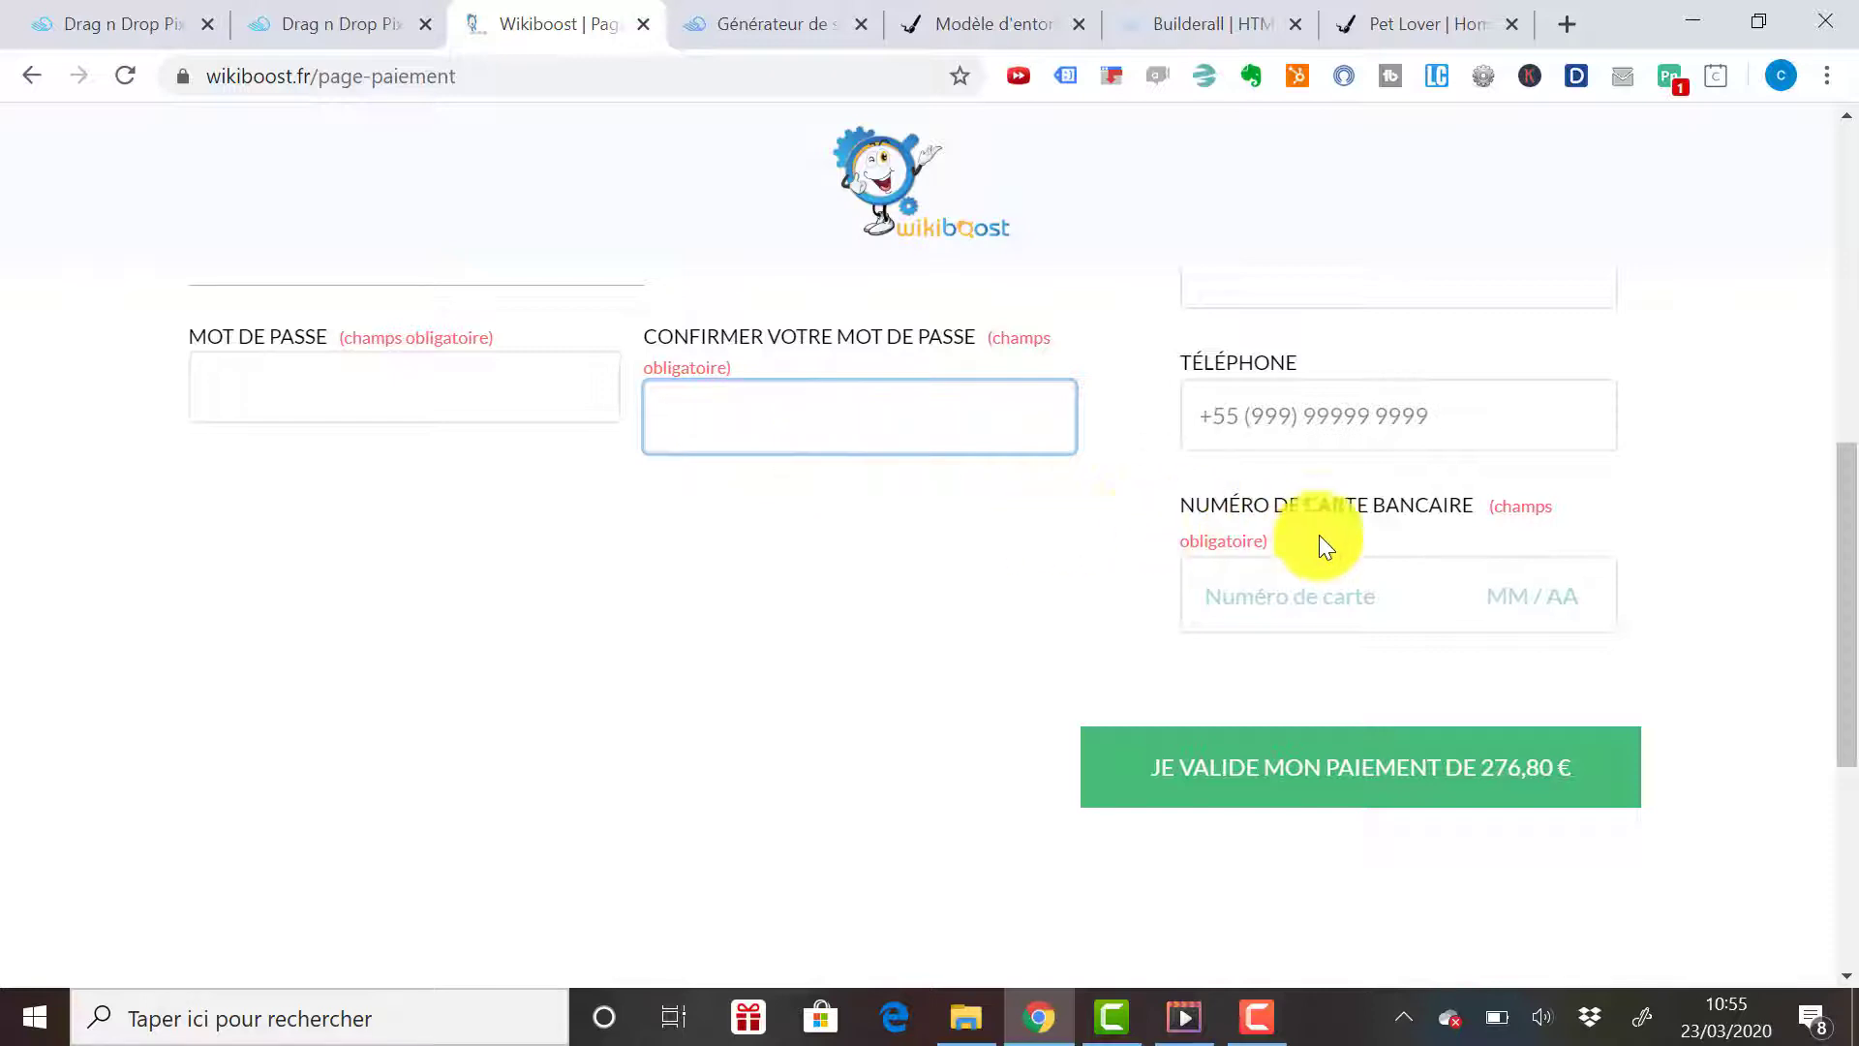
pyautogui.moveTo(1855, 639); pyautogui.dragTo(1851, 288)
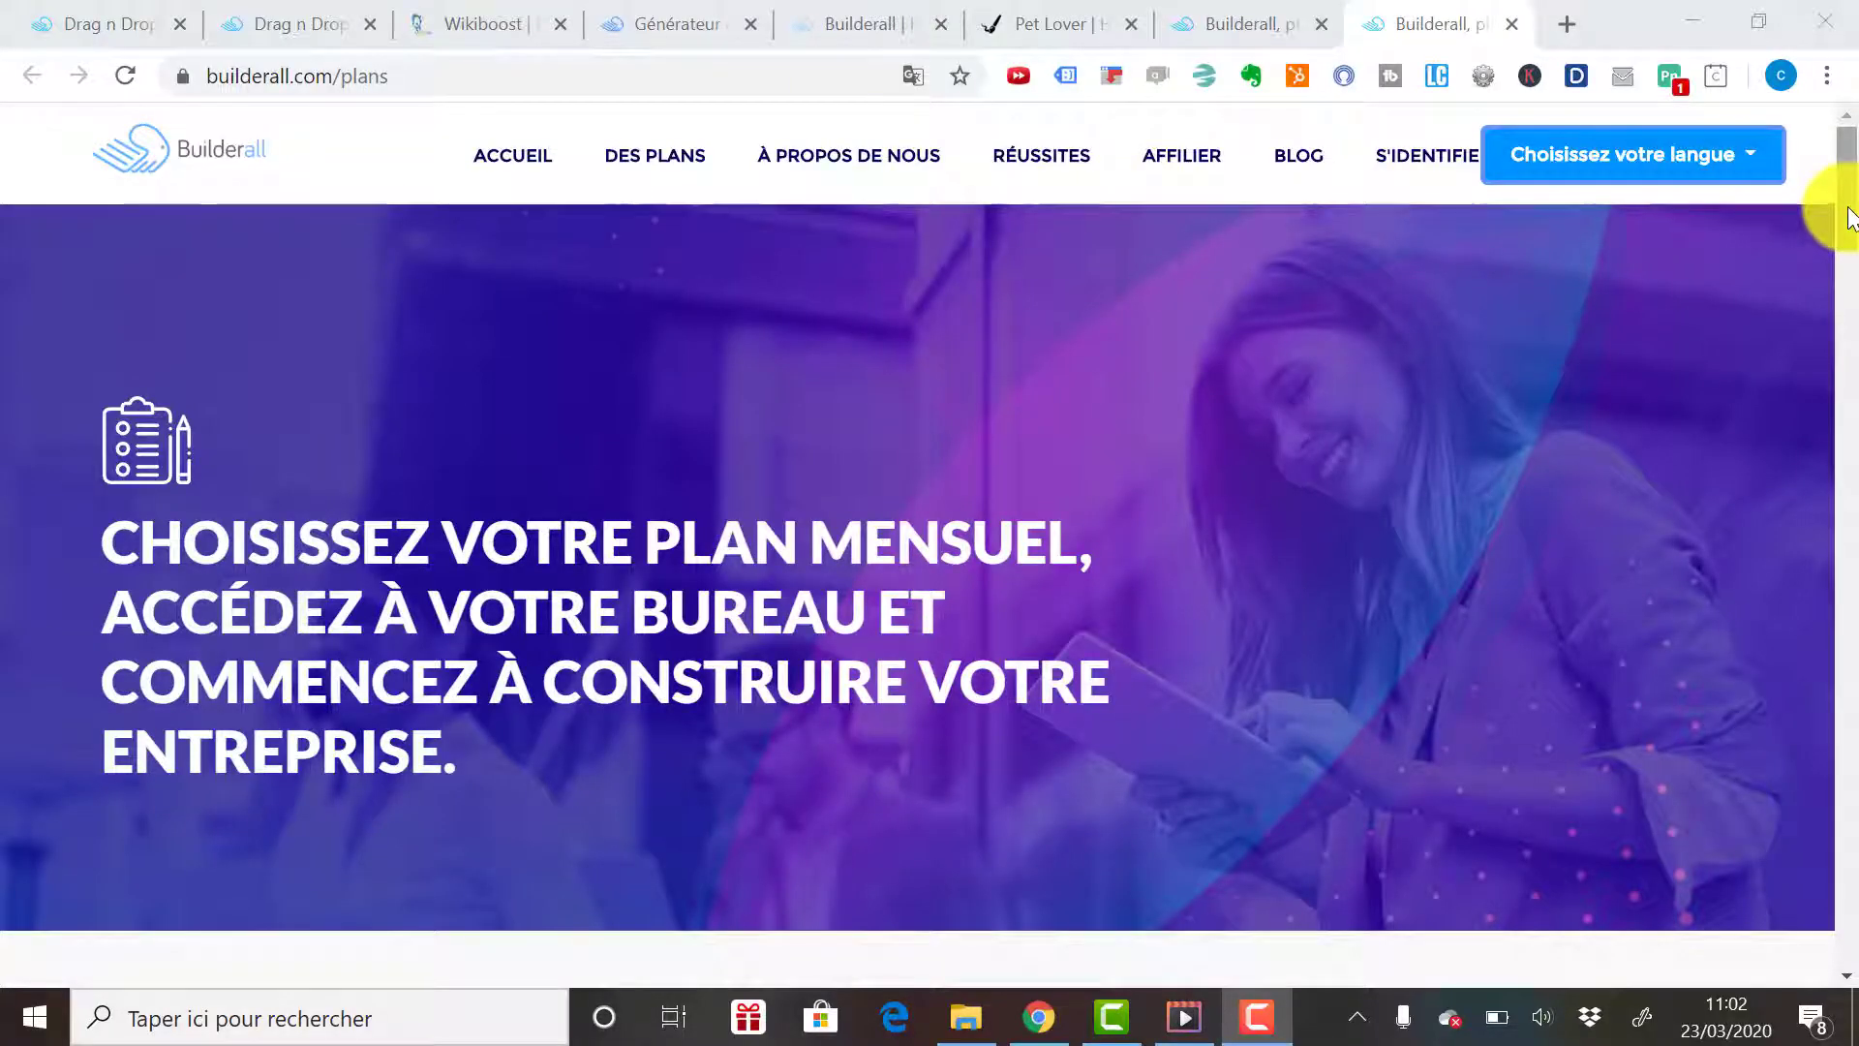
# - Examine the Builderall plans page from the monthly prices through the feature lists to the footer
pyautogui.moveTo(1850, 215); pyautogui.dragTo(1853, 346)
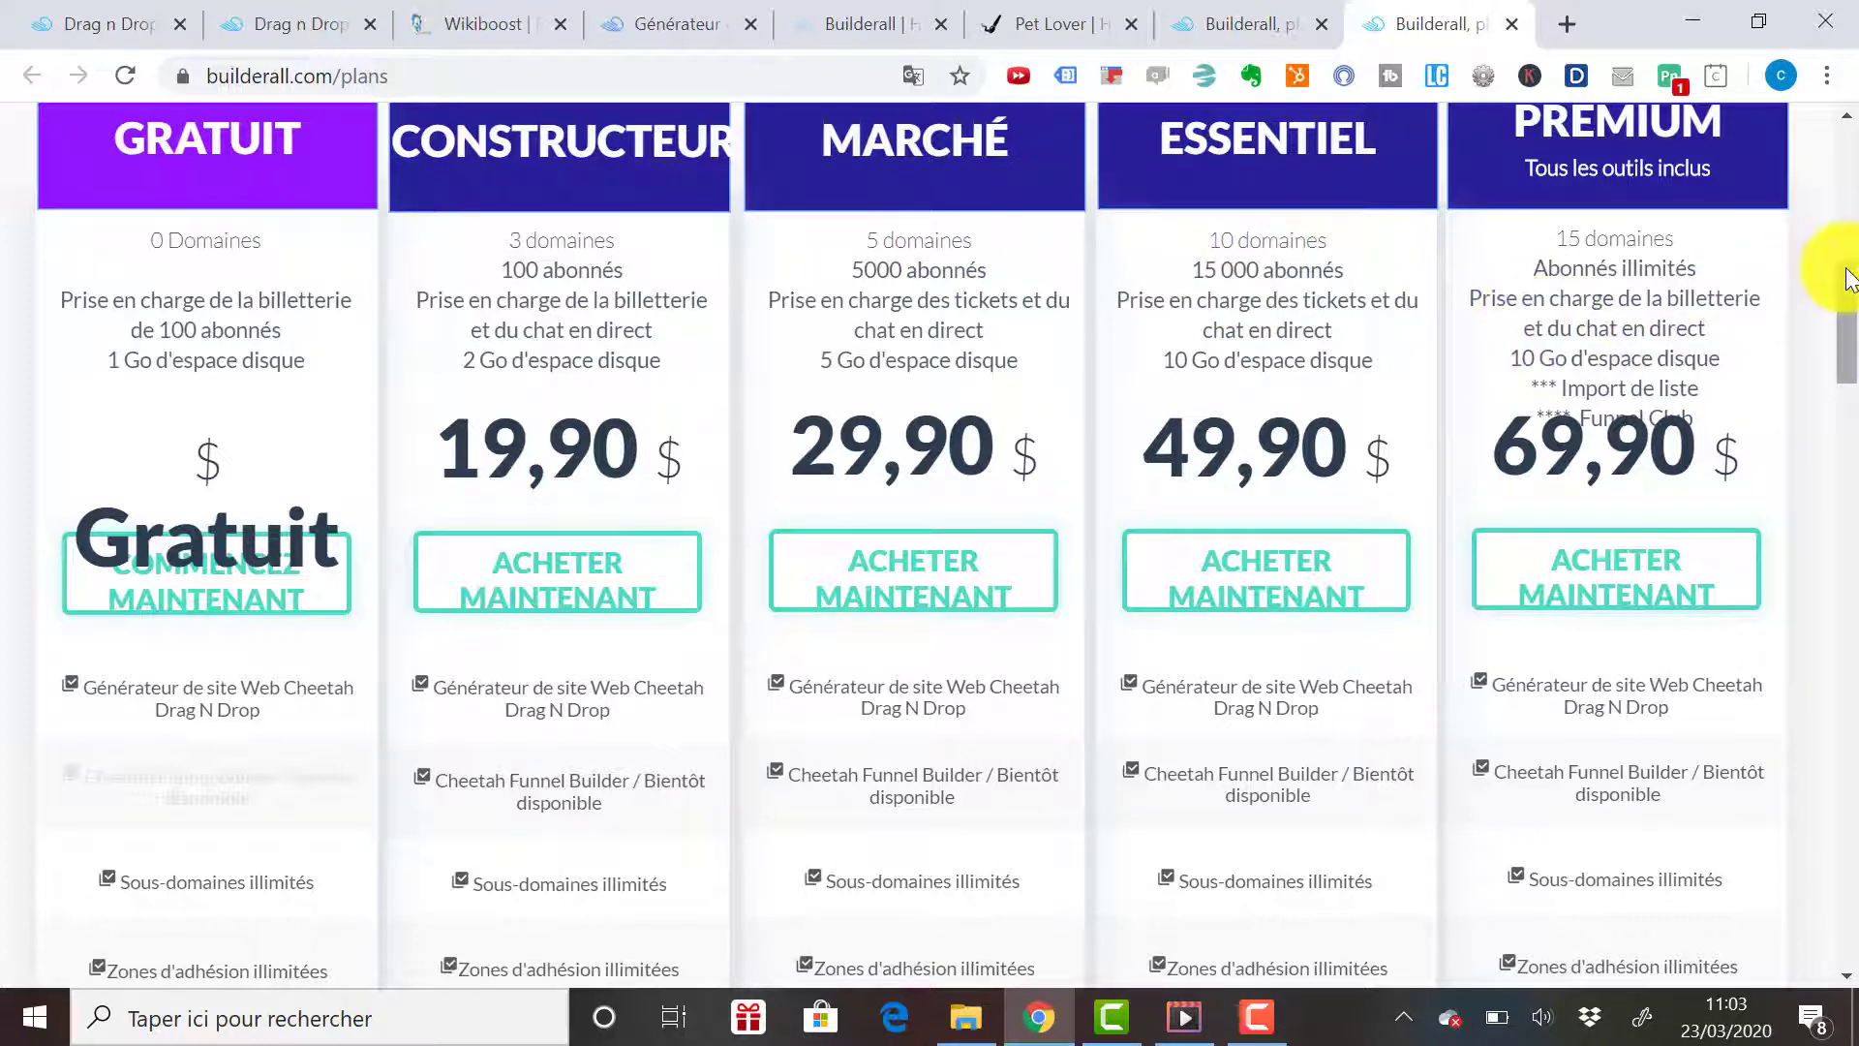
pyautogui.moveTo(1845, 271); pyautogui.dragTo(1850, 344)
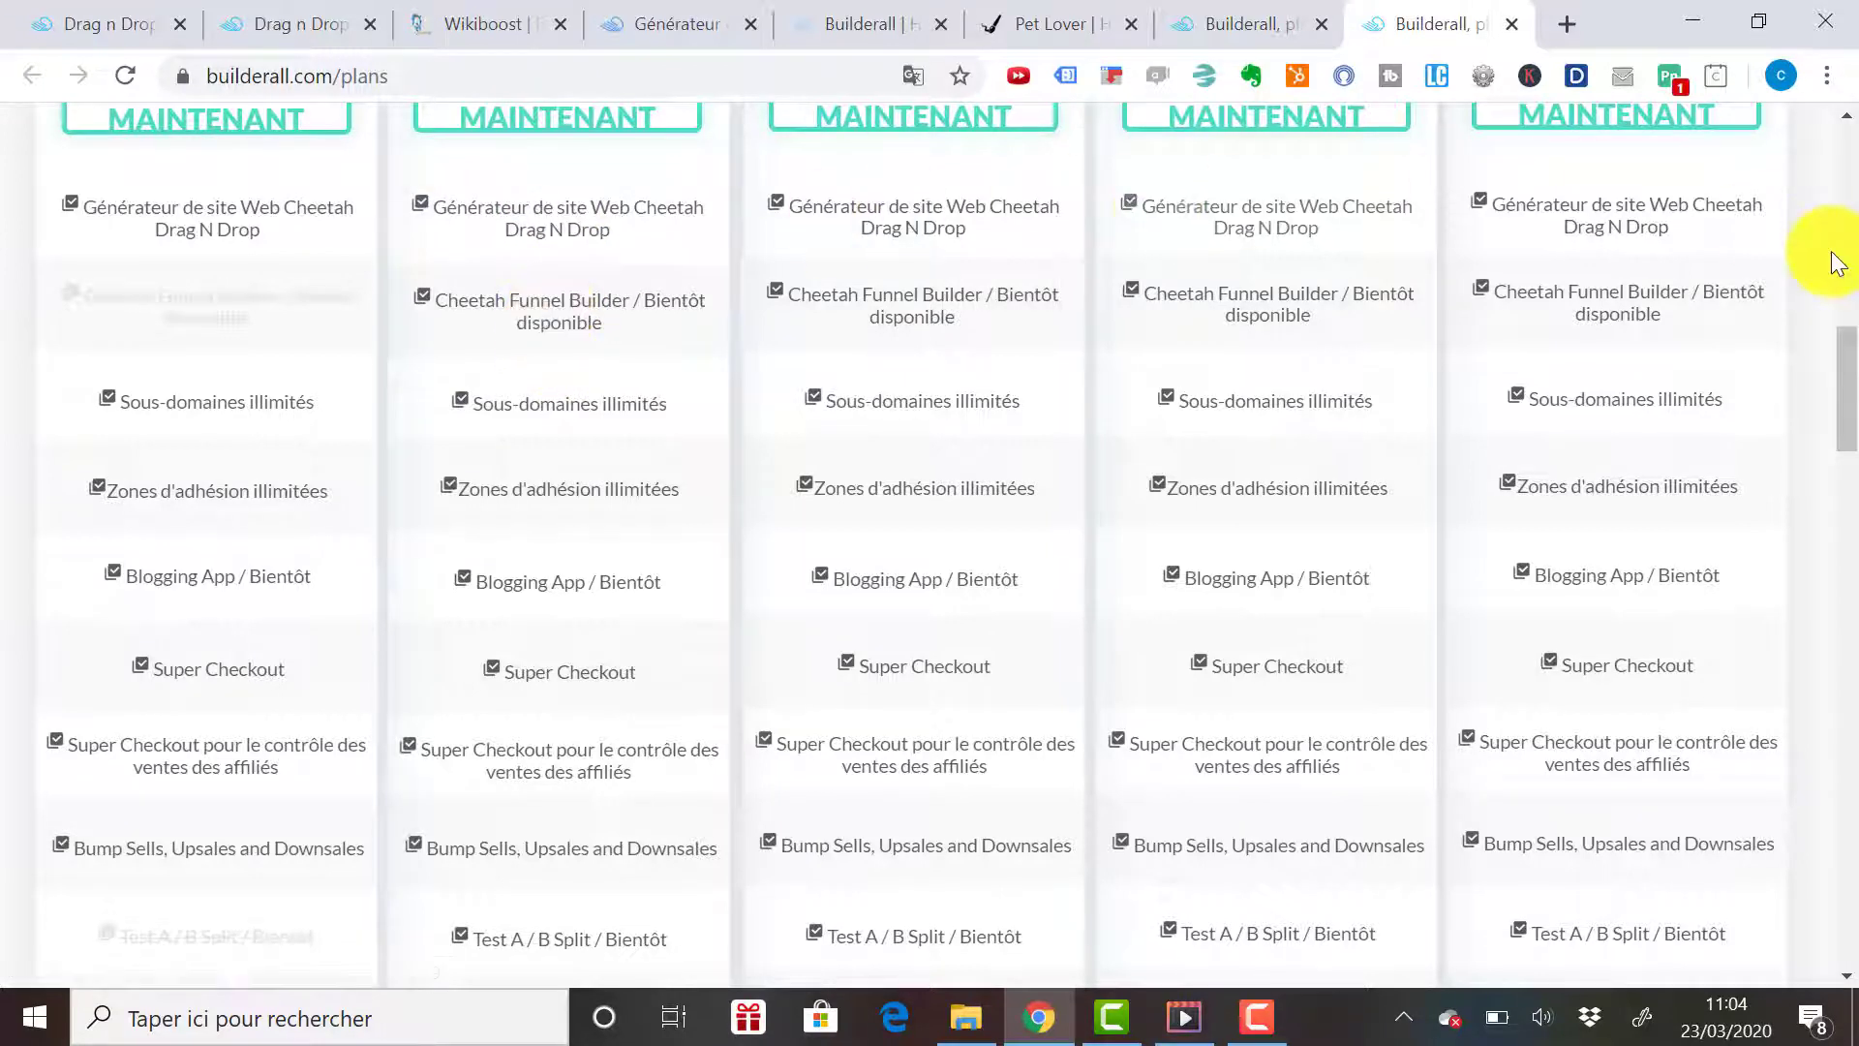
pyautogui.moveTo(1855, 379); pyautogui.dragTo(1856, 899)
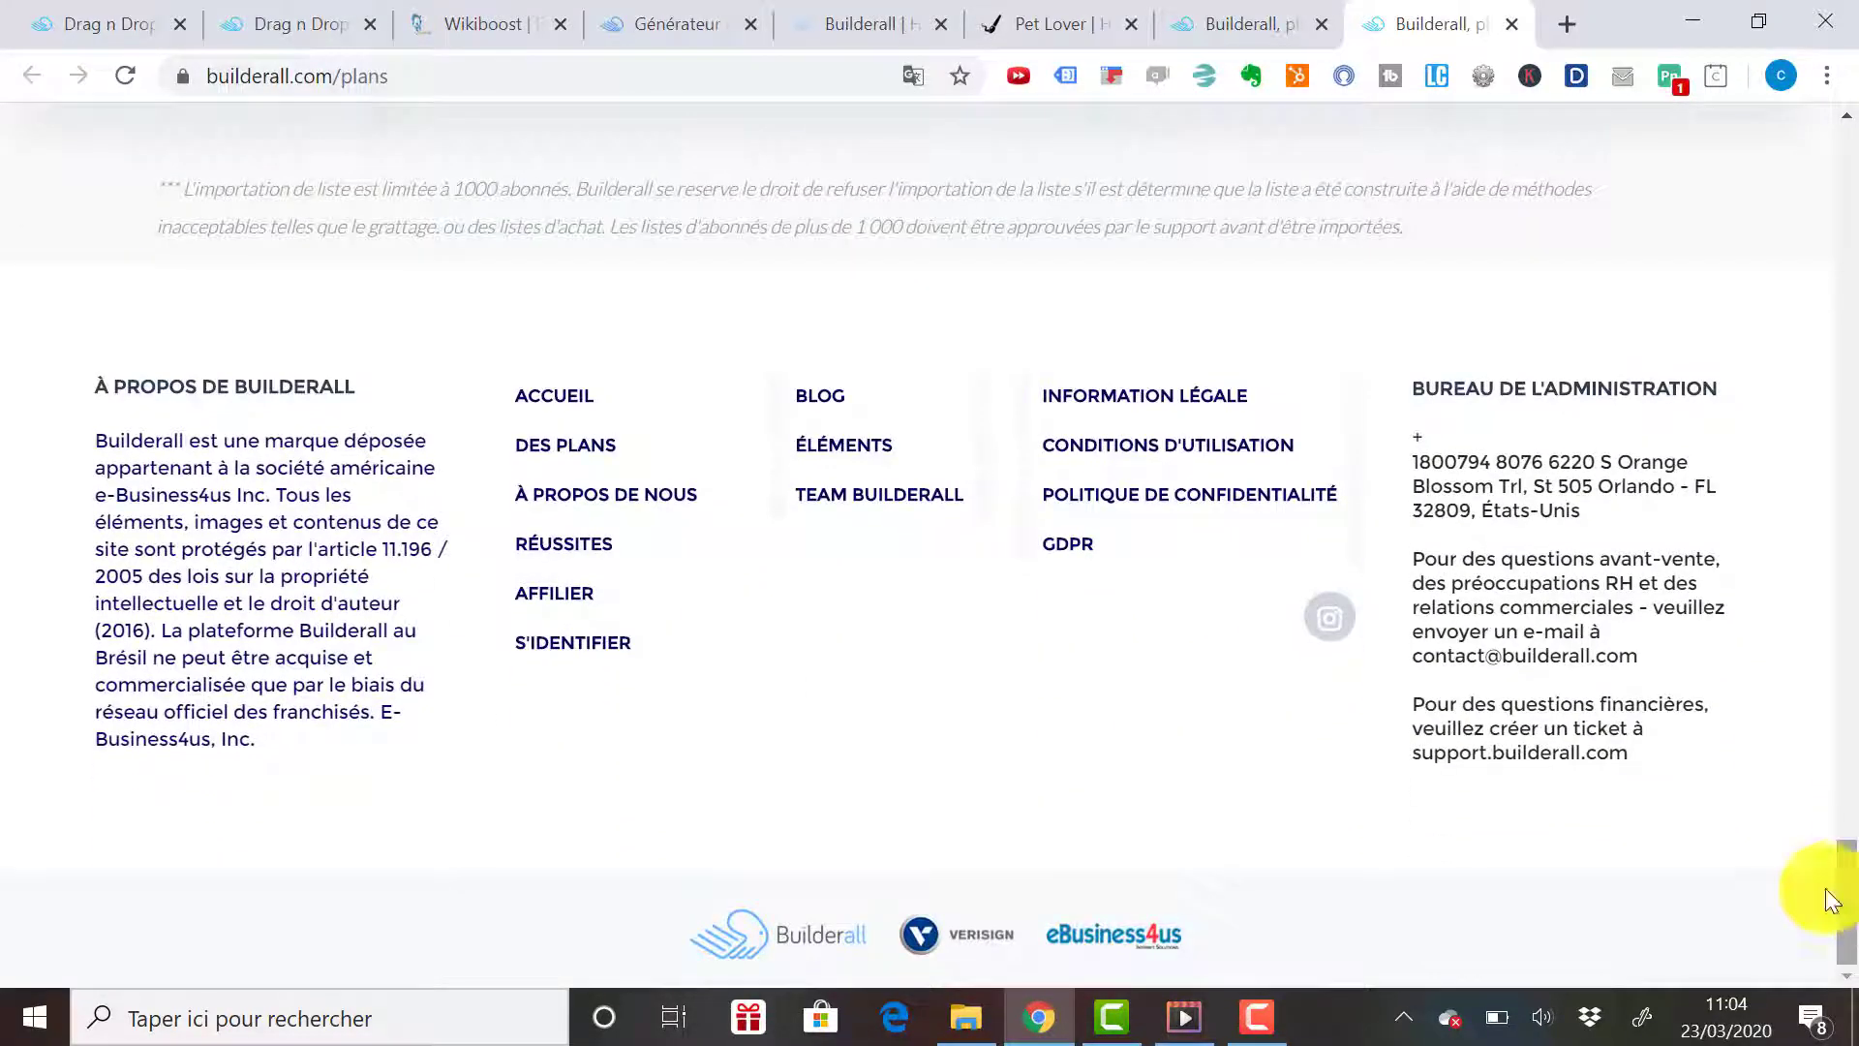
pyautogui.moveTo(1259, 1026)
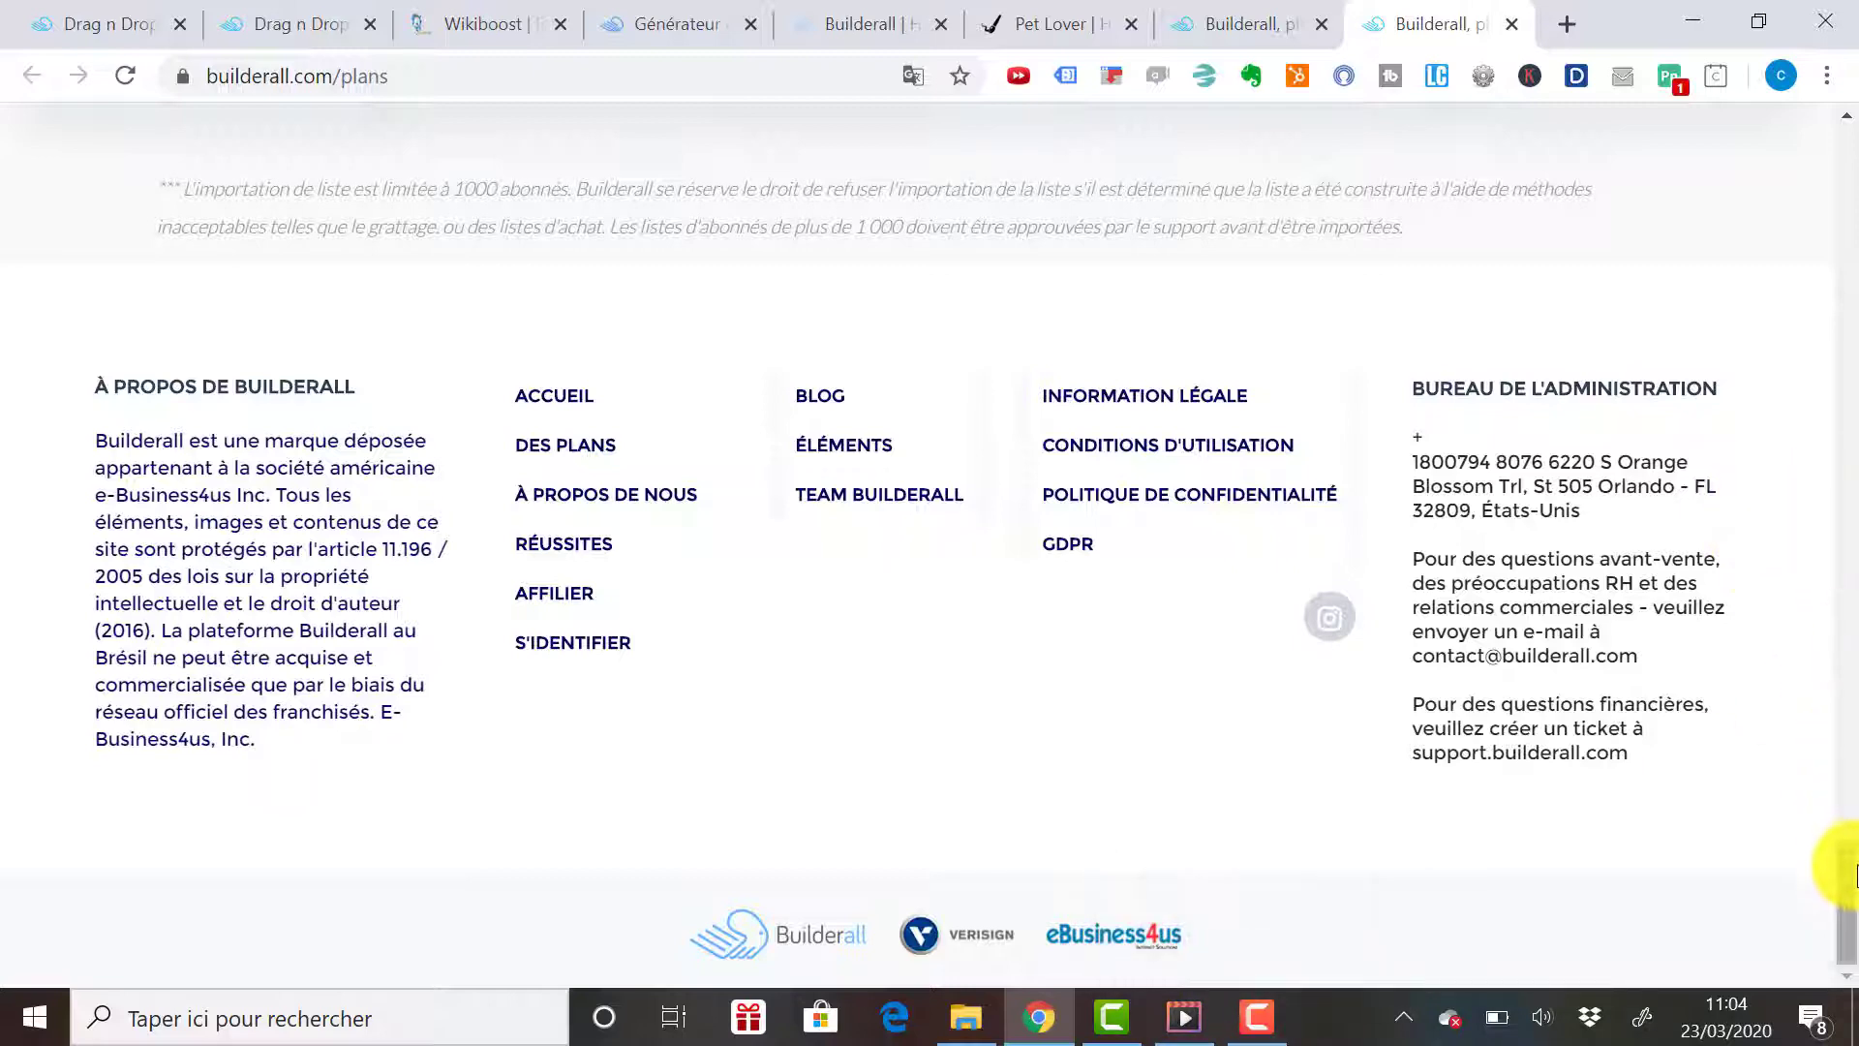
# - Return to the plan prices and compare the included features, from the Cheetah website builder to the email marketing tools
pyautogui.moveTo(1854, 796); pyautogui.dragTo(1786, 282)
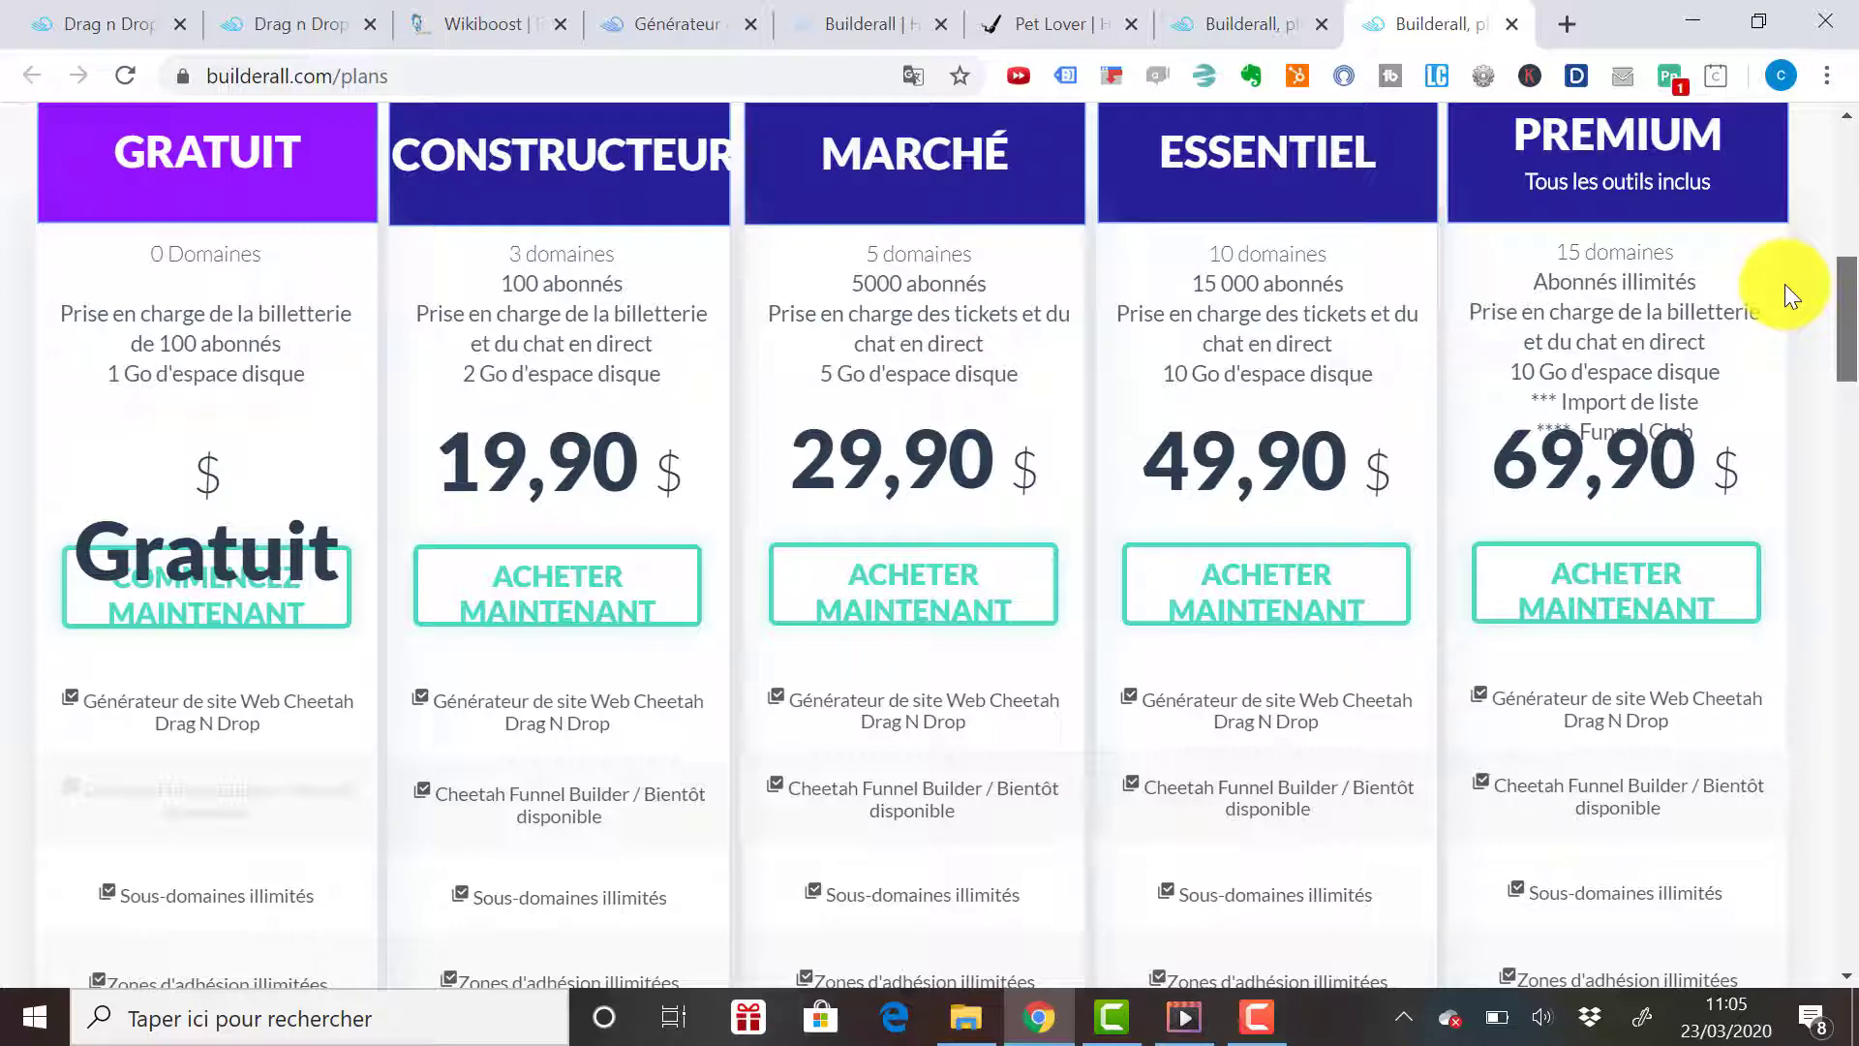
pyautogui.scroll(-3, 1786, 287)
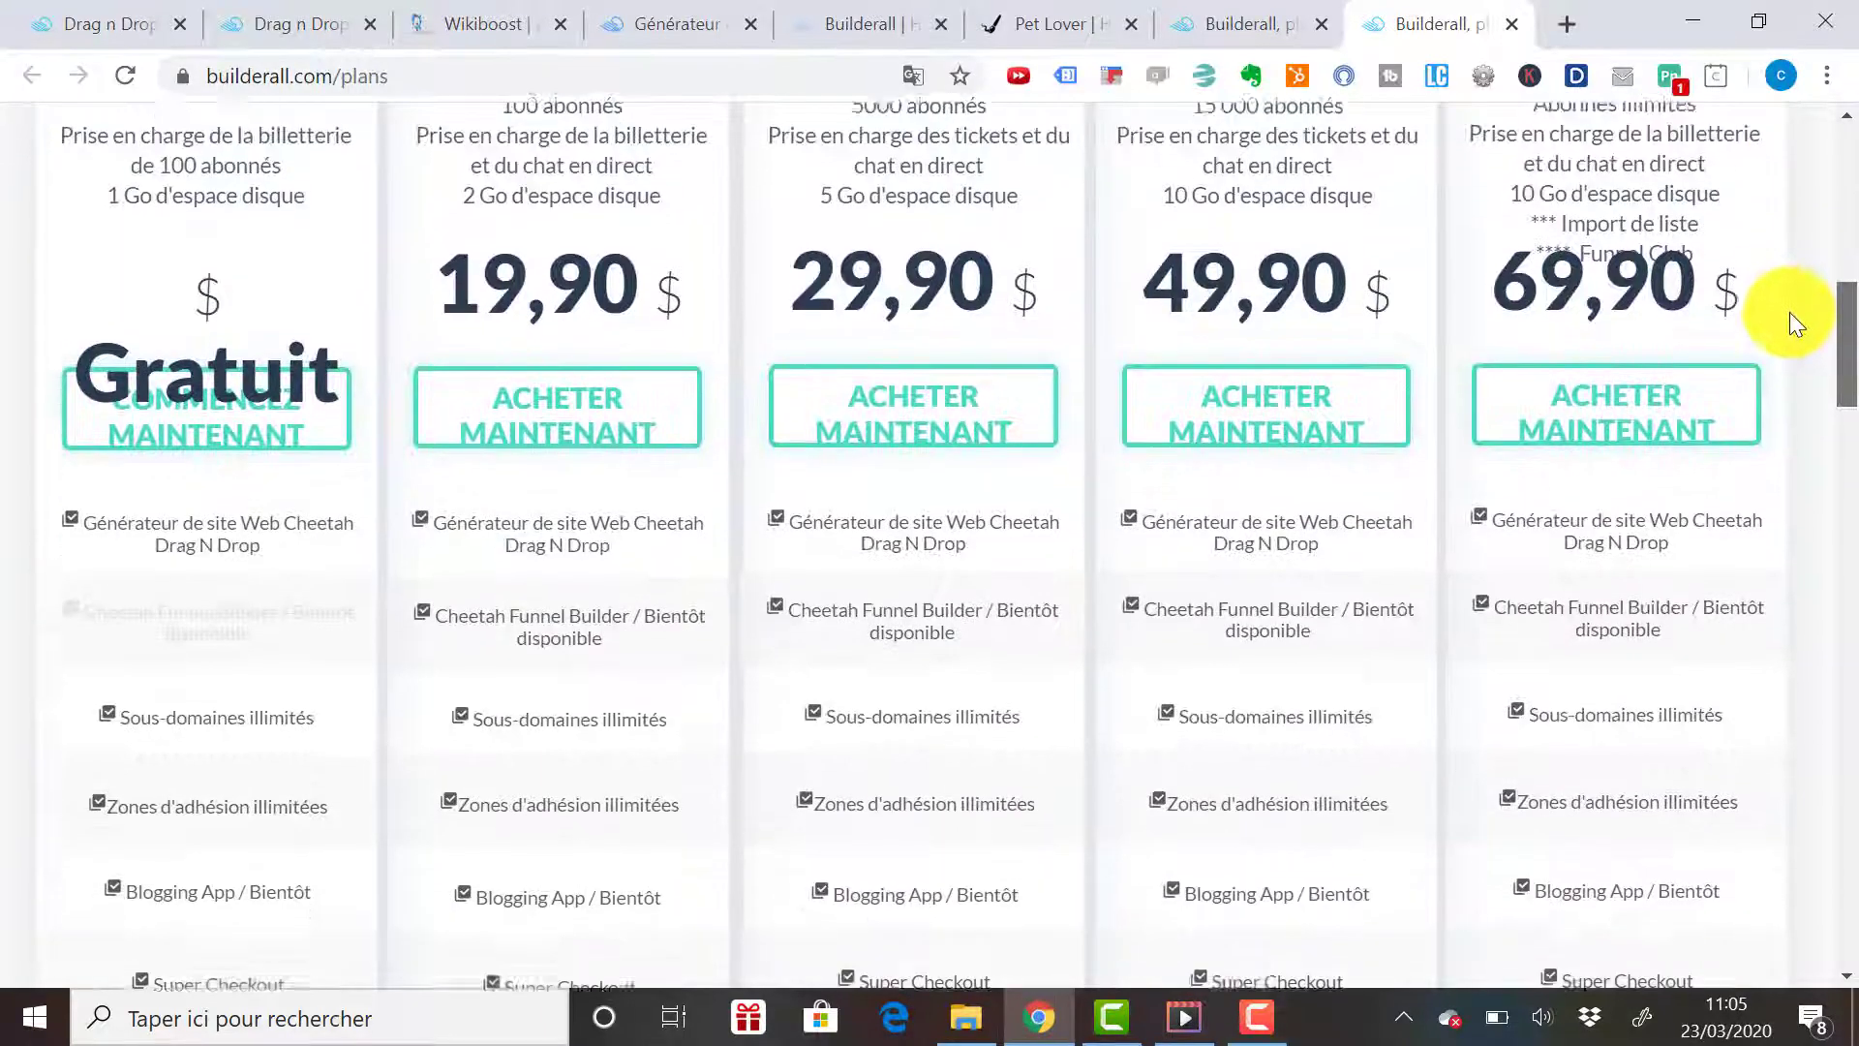
pyautogui.scroll(-1, 1794, 319)
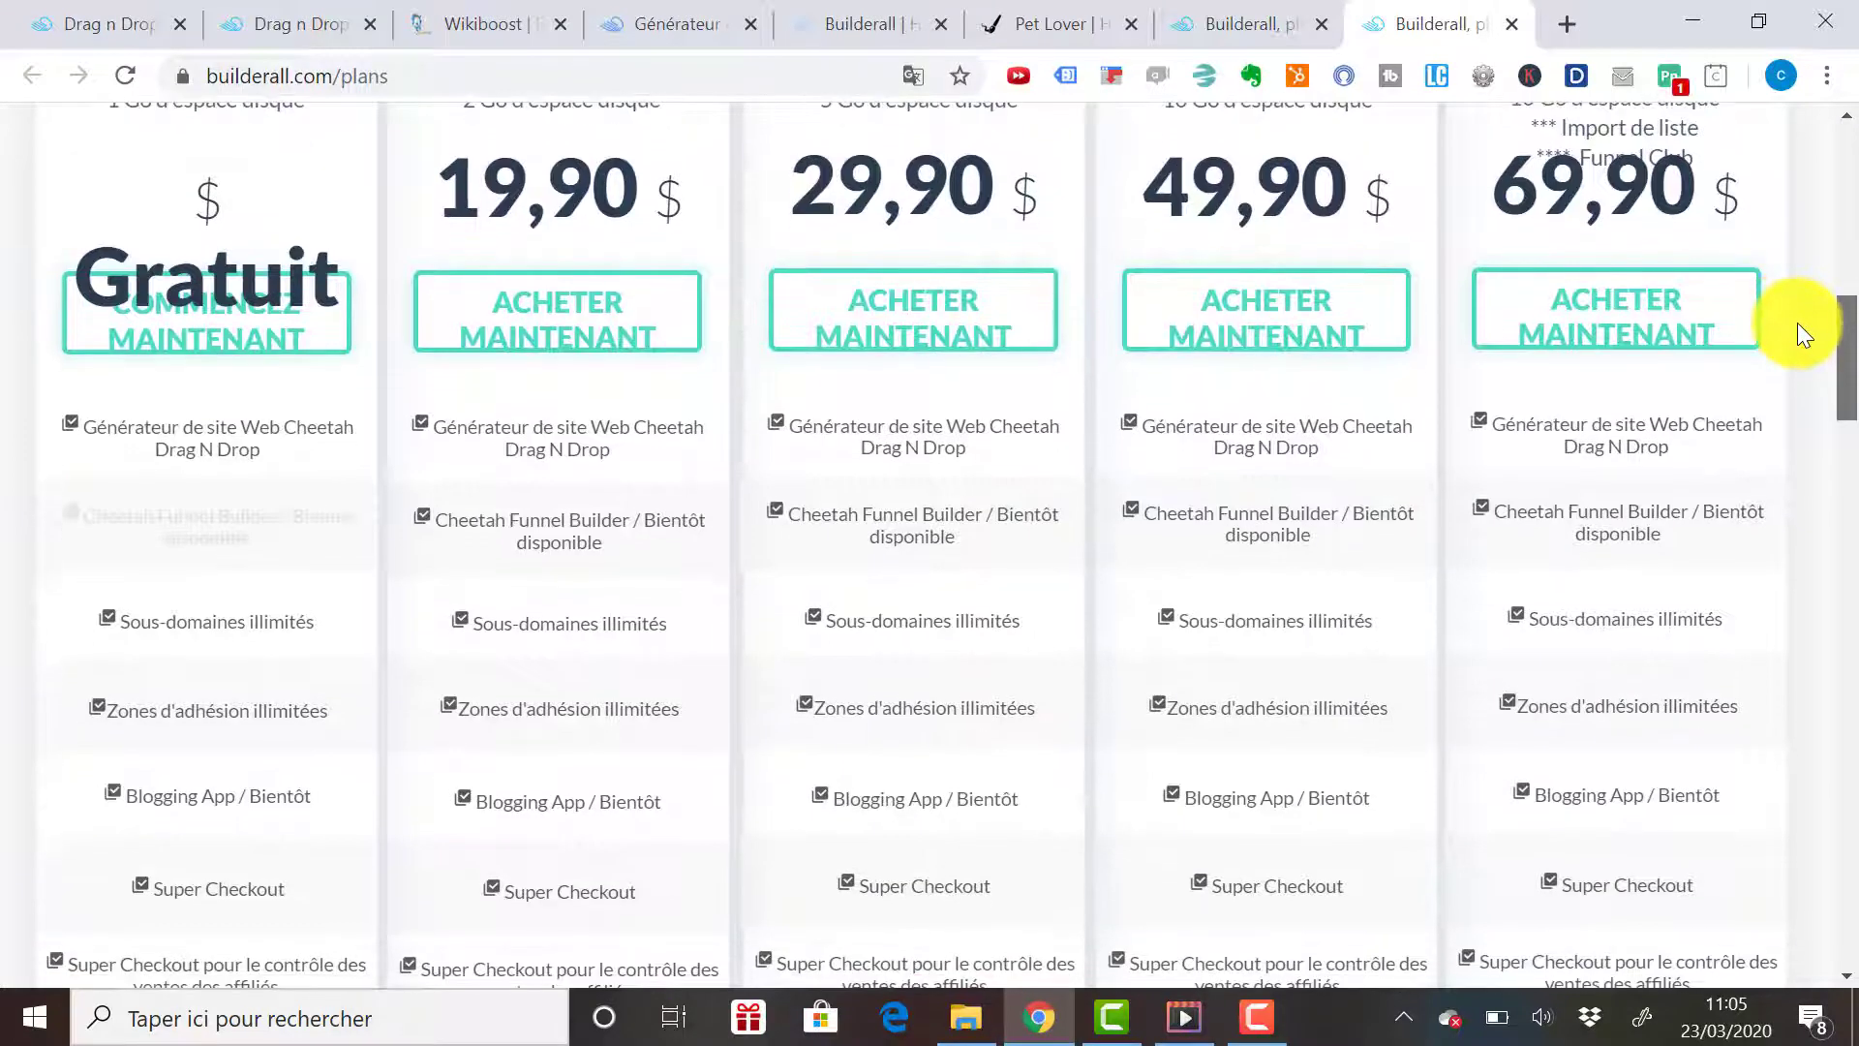
pyautogui.scroll(-2, 1801, 334)
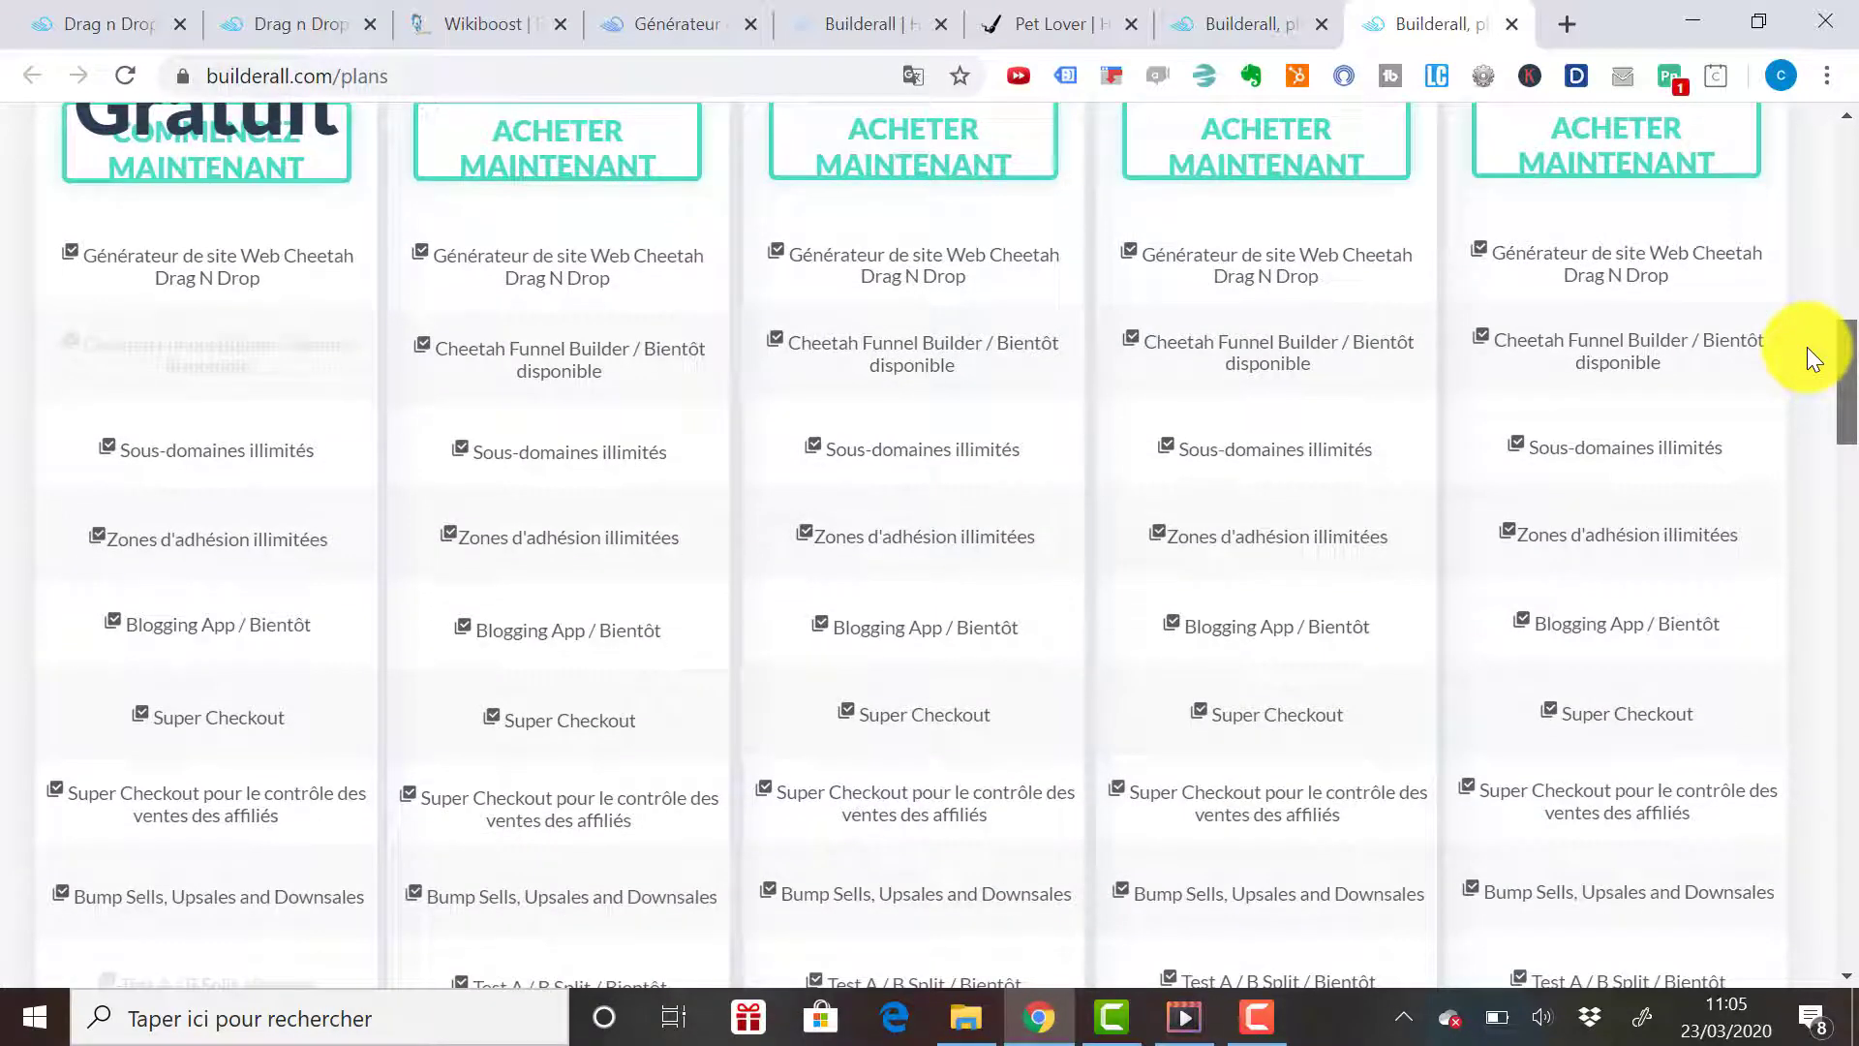
pyautogui.scroll(-3, 1807, 359)
pyautogui.scroll(-1, 1807, 387)
pyautogui.scroll(-1, 1807, 397)
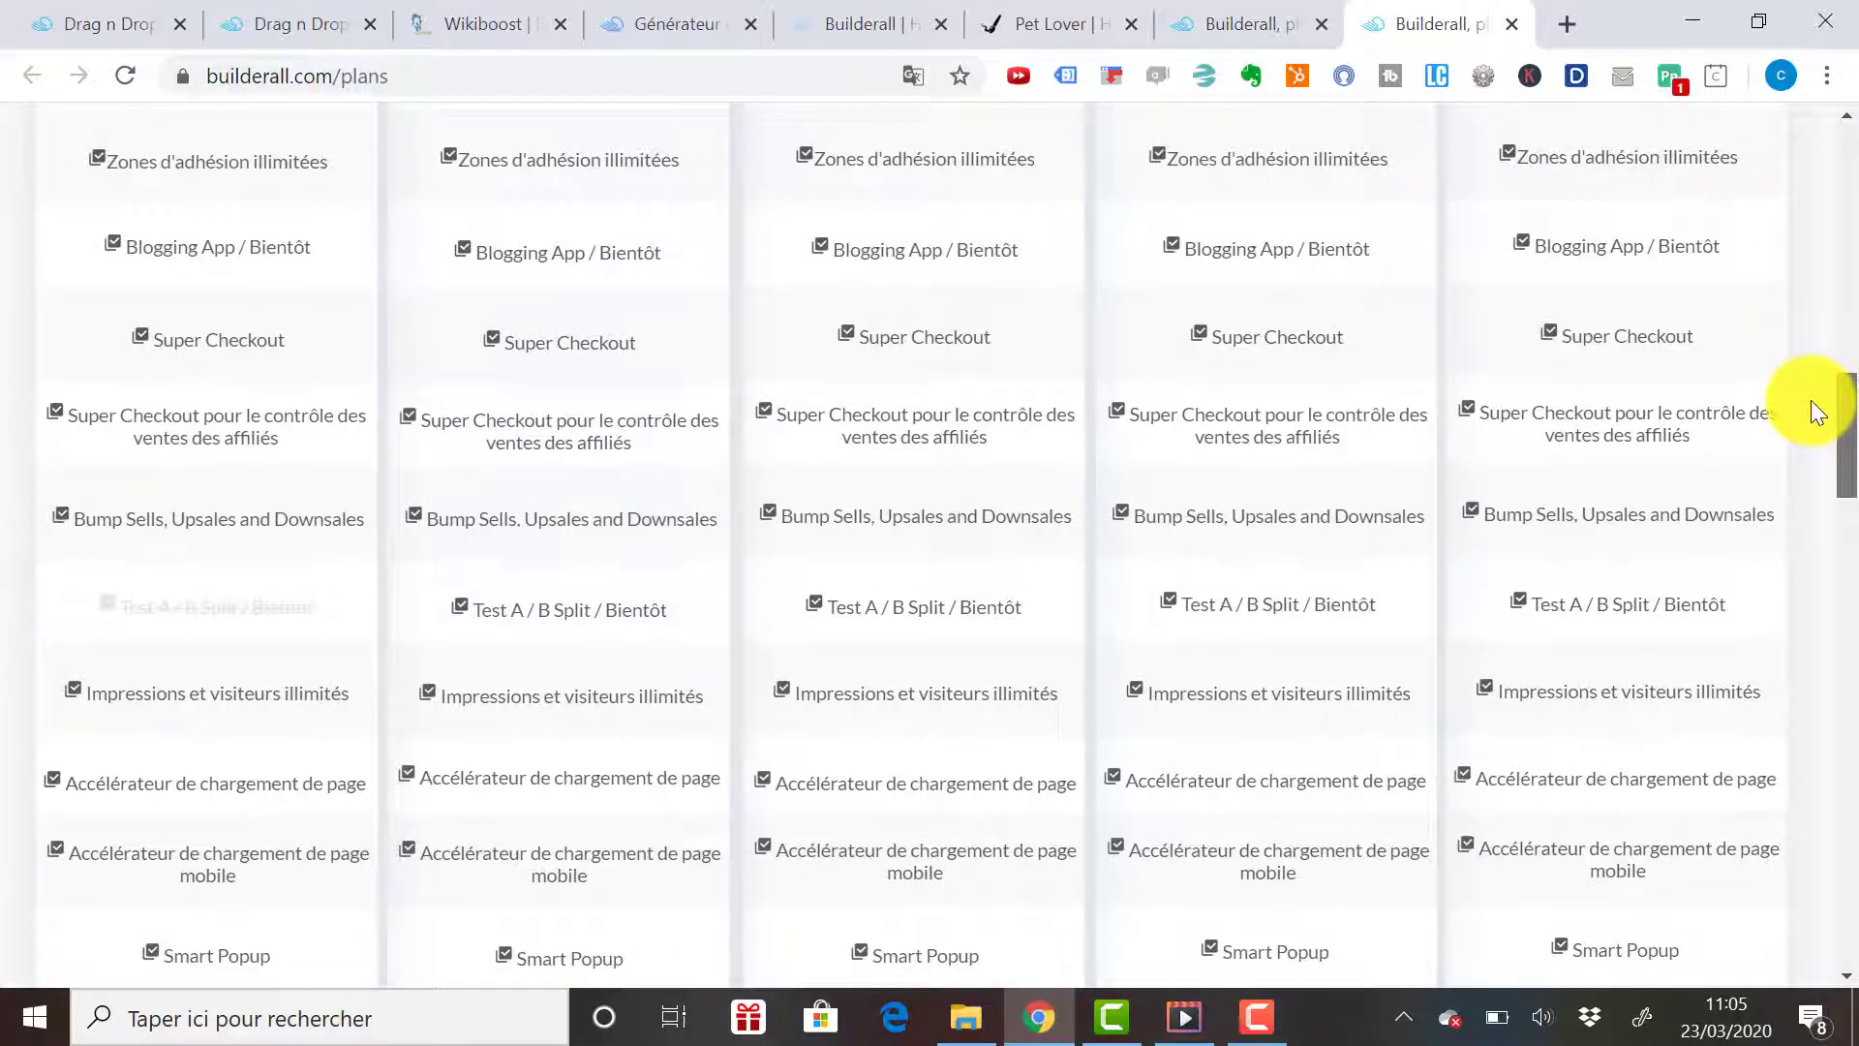
pyautogui.scroll(-2, 1818, 416)
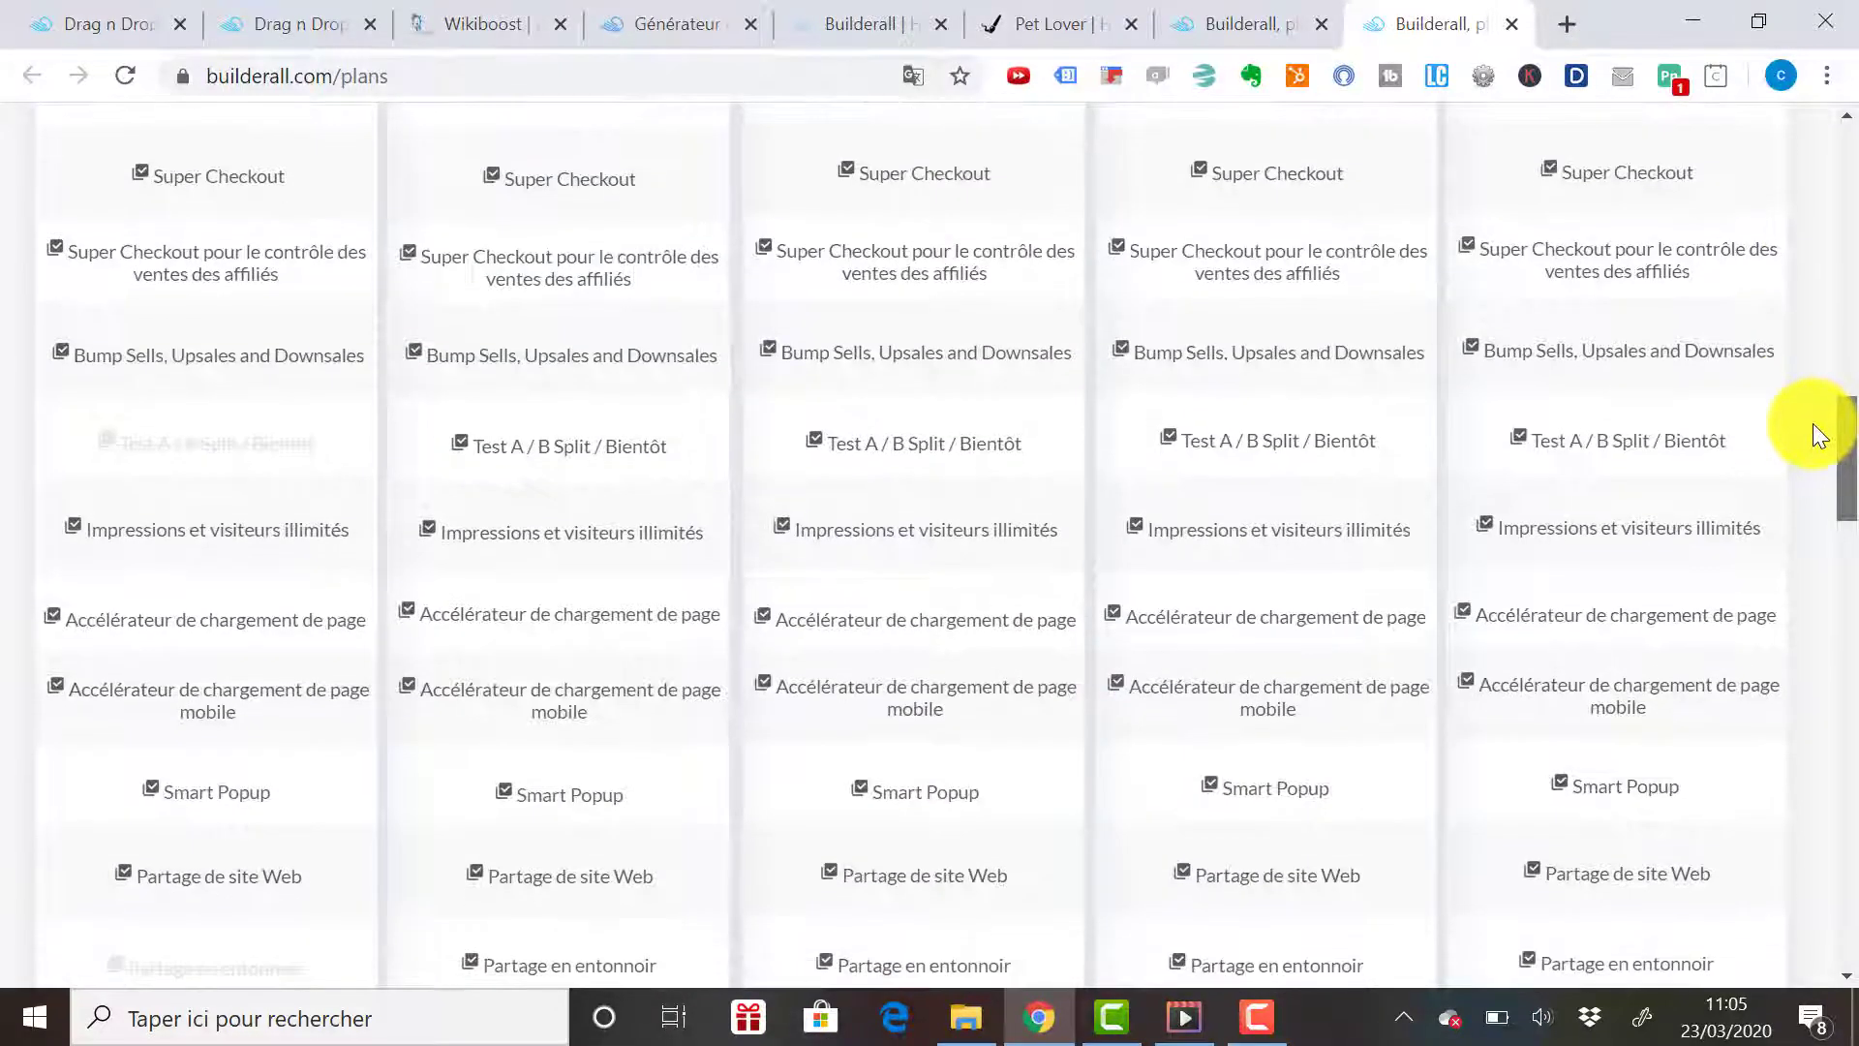
pyautogui.scroll(-2, 1821, 438)
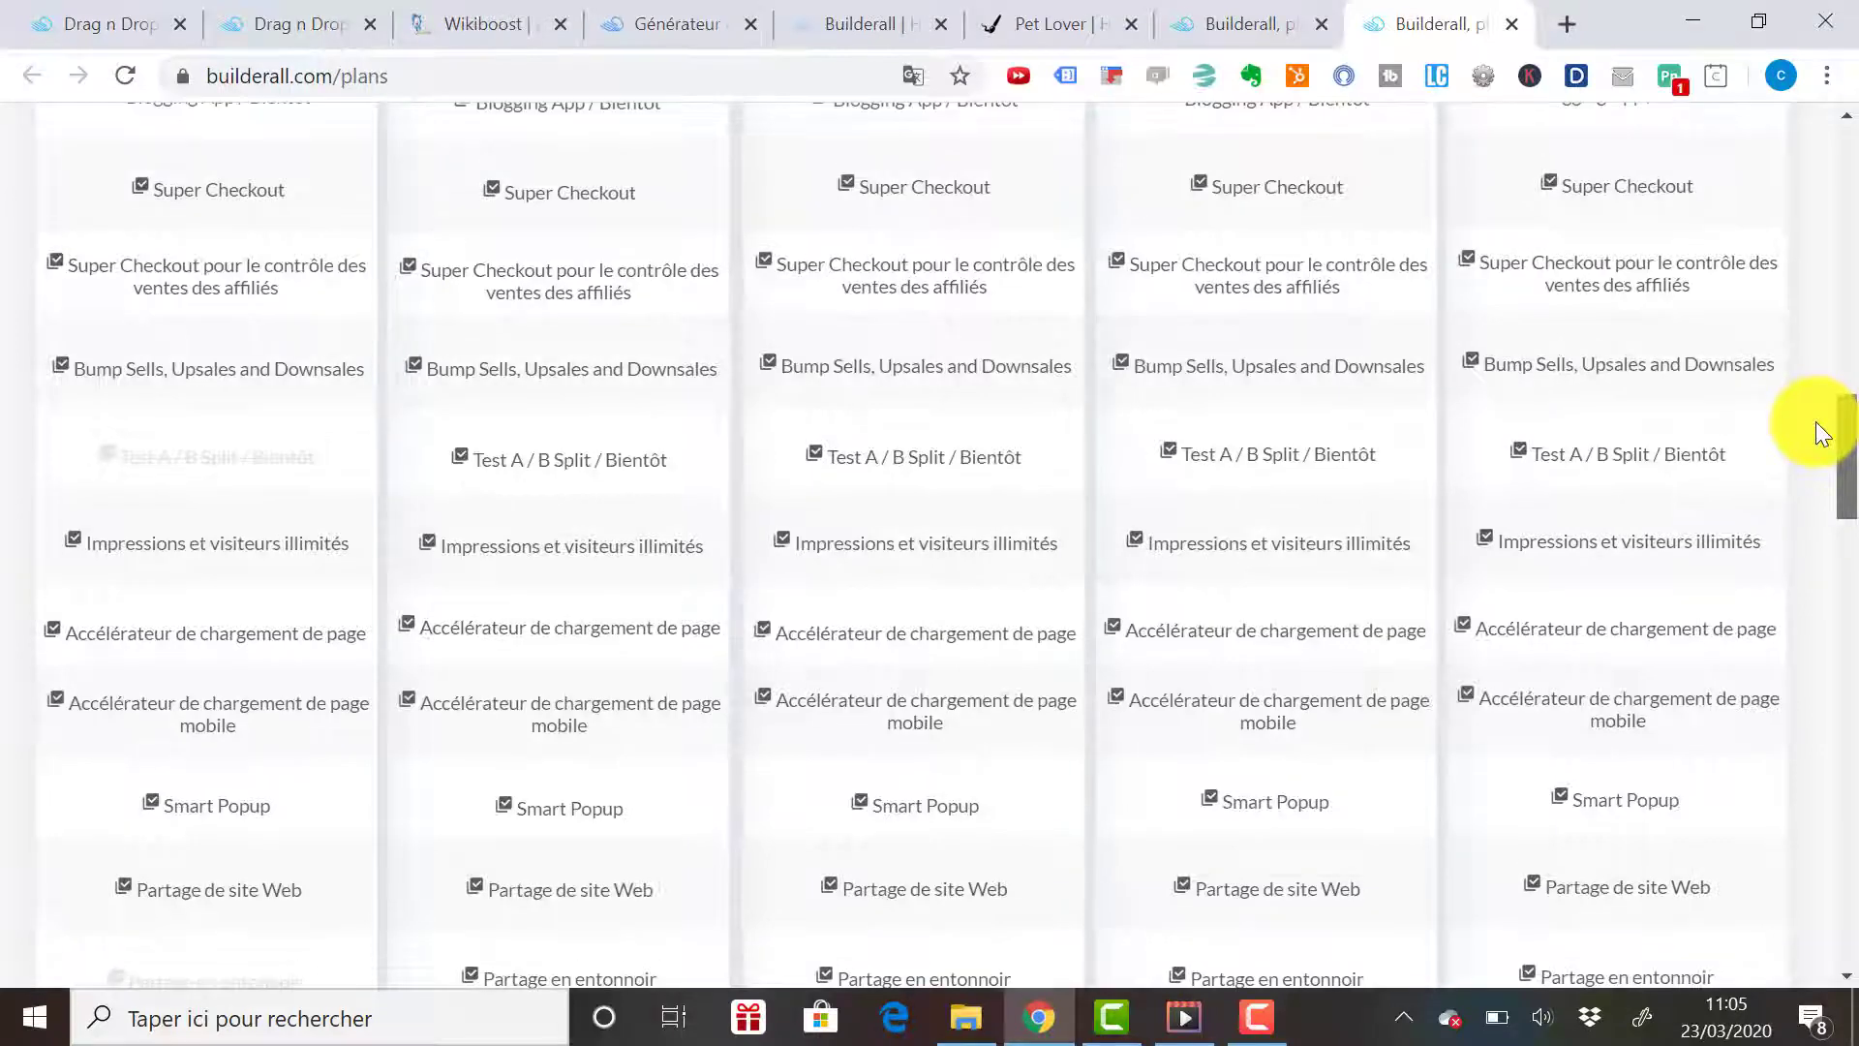
pyautogui.scroll(-10, 1825, 461)
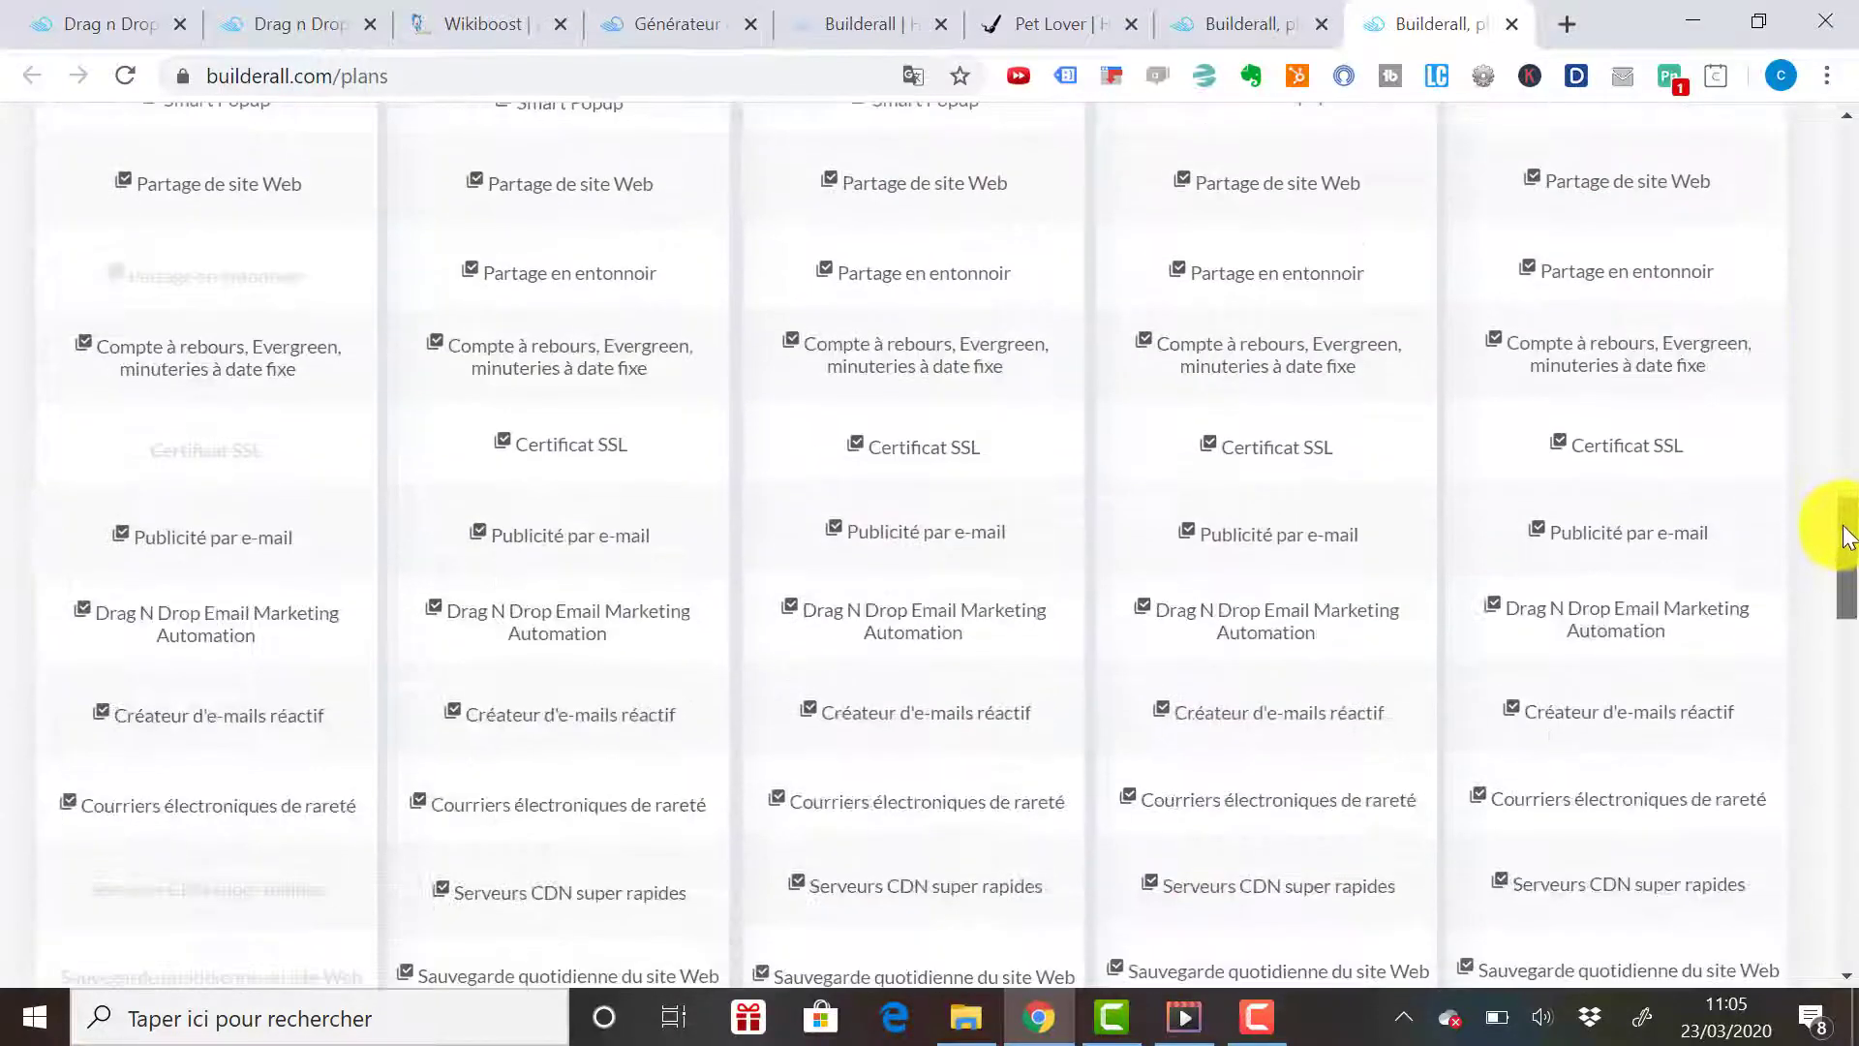
# - Go back to the start of the plans page and review the five plans again down to the footer
pyautogui.moveTo(1845, 581); pyautogui.dragTo(1815, 150)
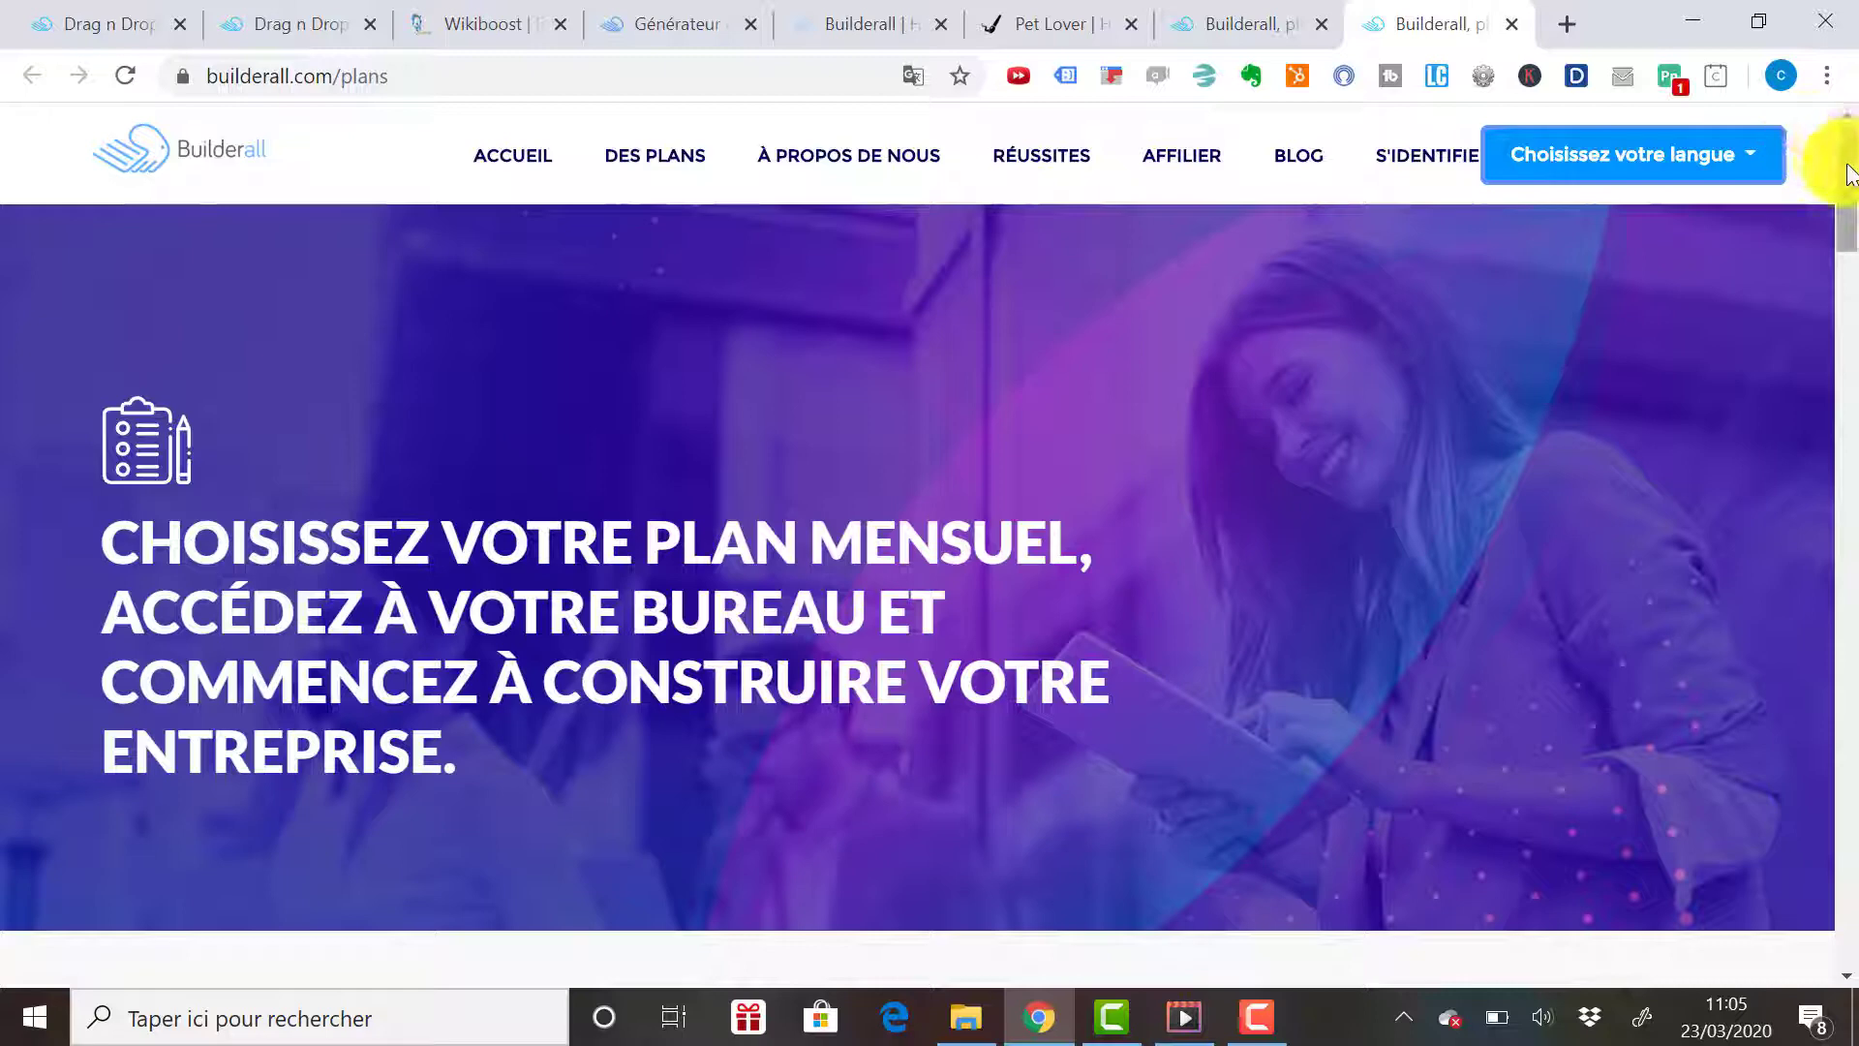
pyautogui.scroll(-1, 1854, 184)
pyautogui.moveTo(1855, 184); pyautogui.dragTo(1854, 290)
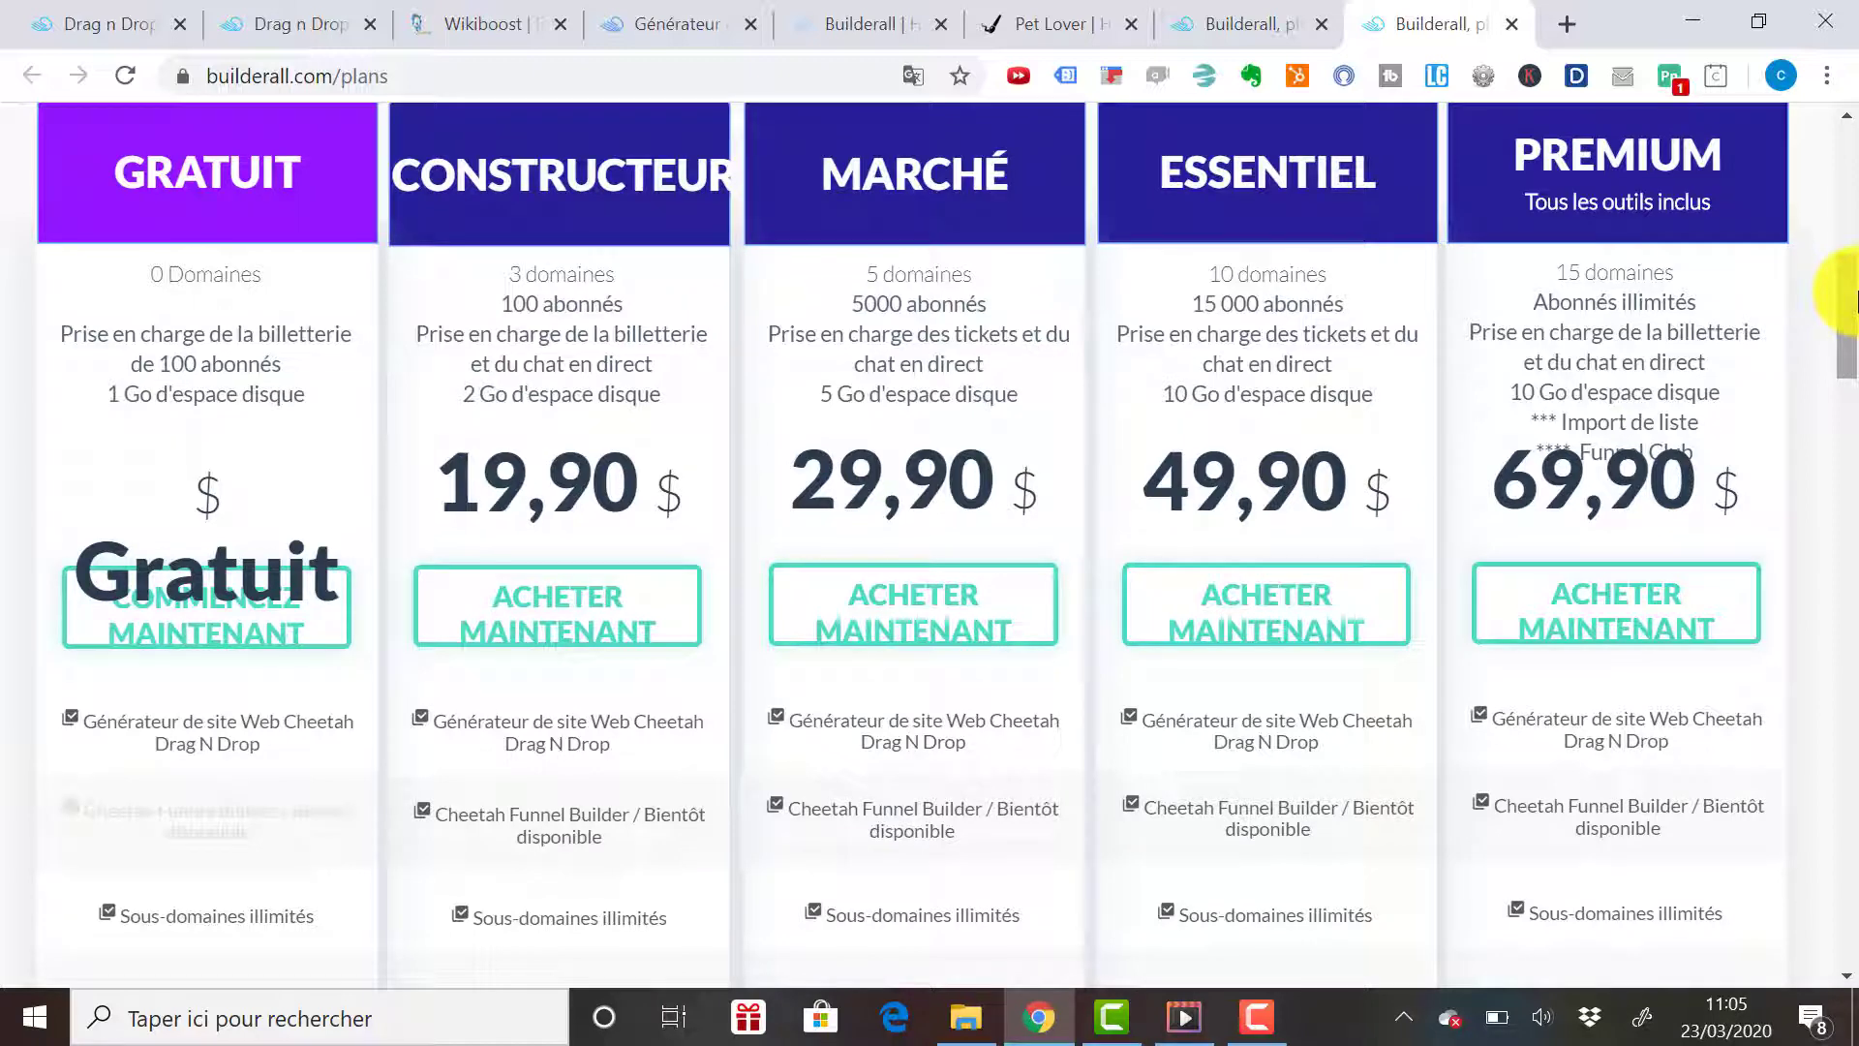
pyautogui.moveTo(1845, 282); pyautogui.dragTo(1852, 872)
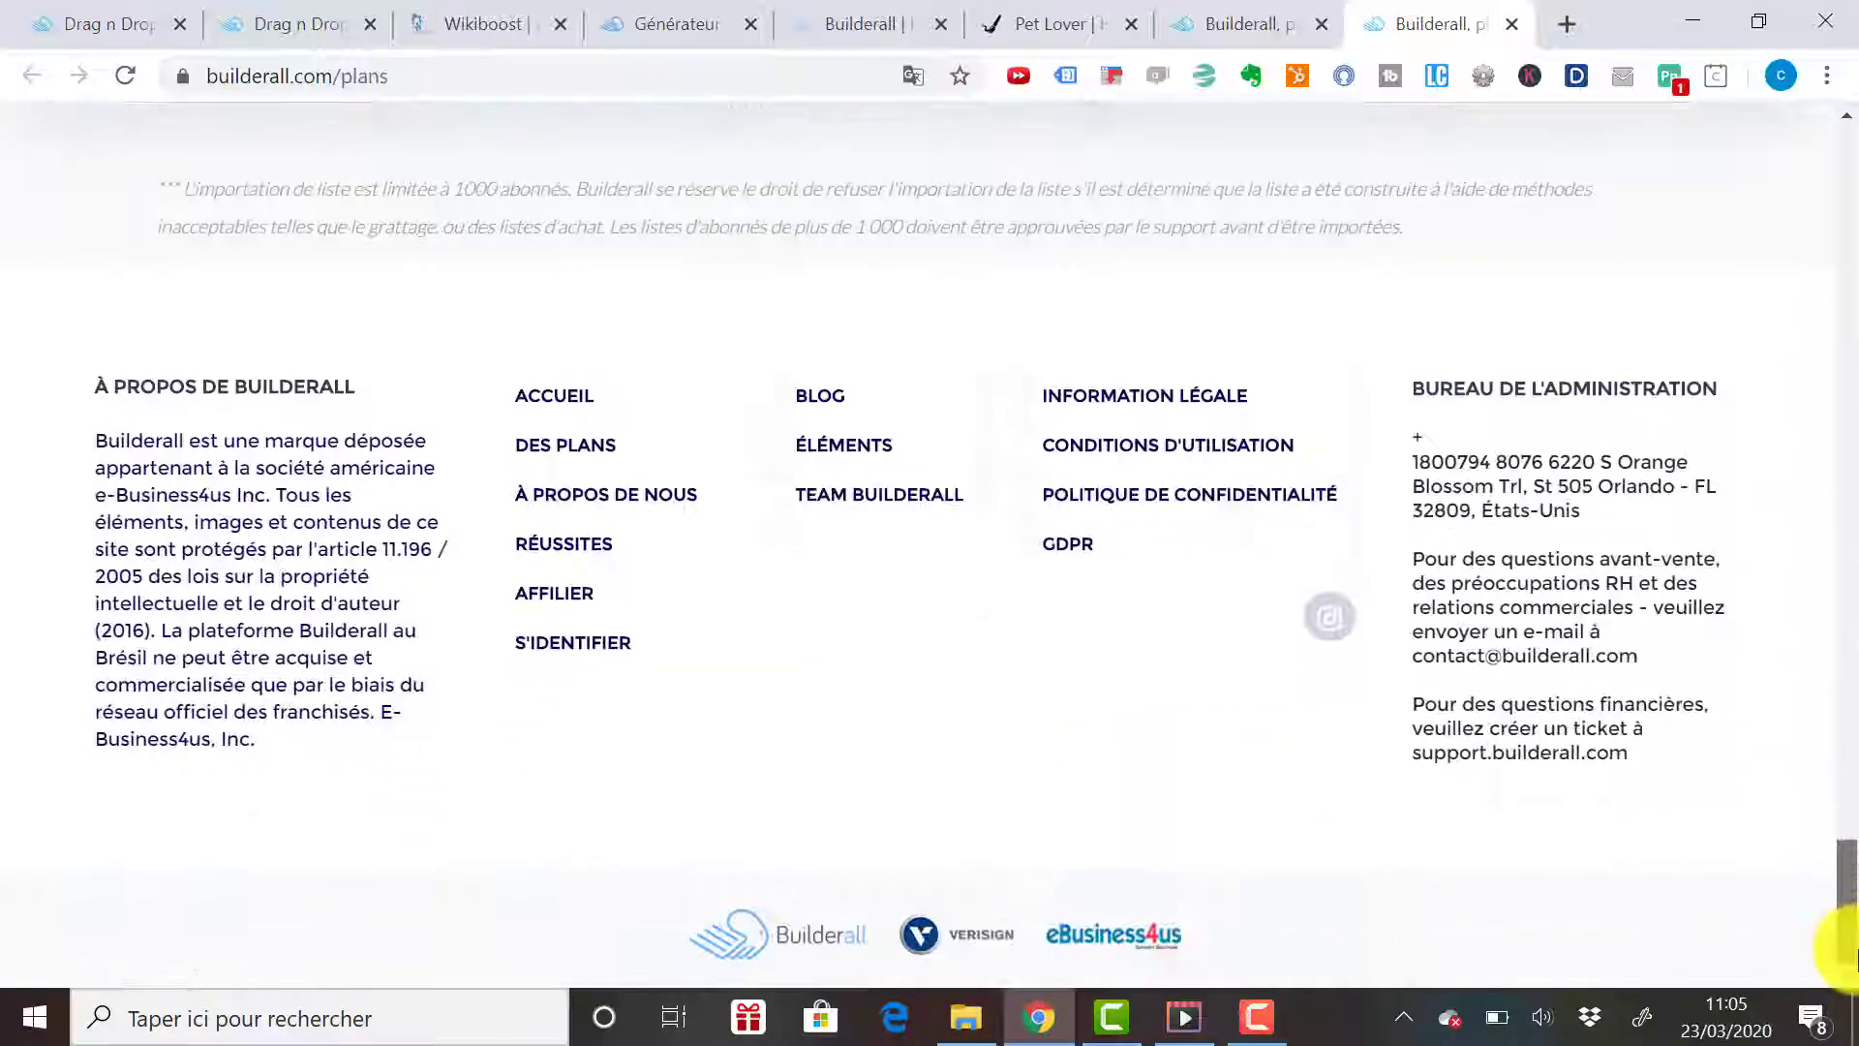